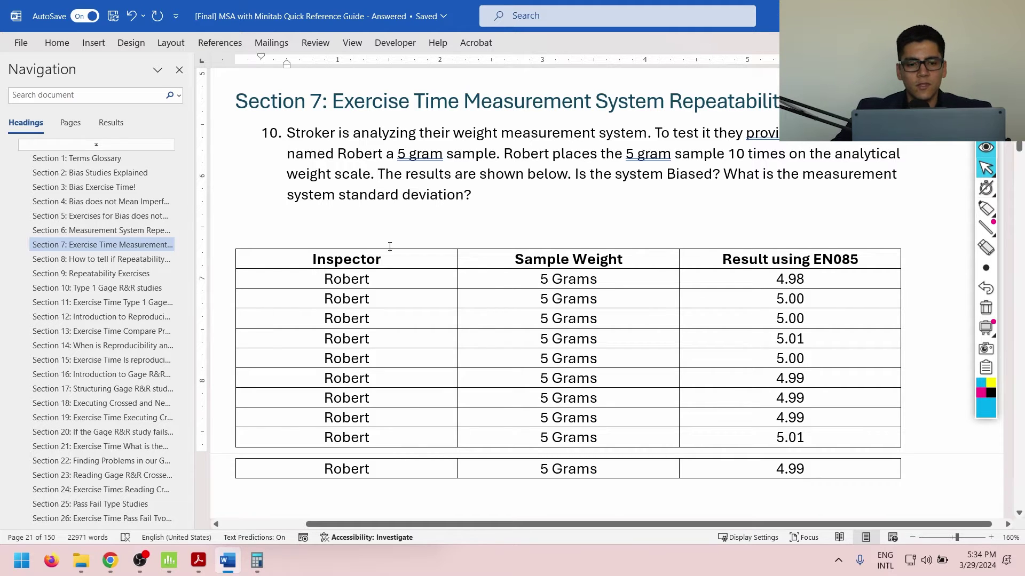
Copy the question 10 weight table from Word into a new Minitab worksheet
drag(241, 255, 838, 471)
key(ctrl+c)
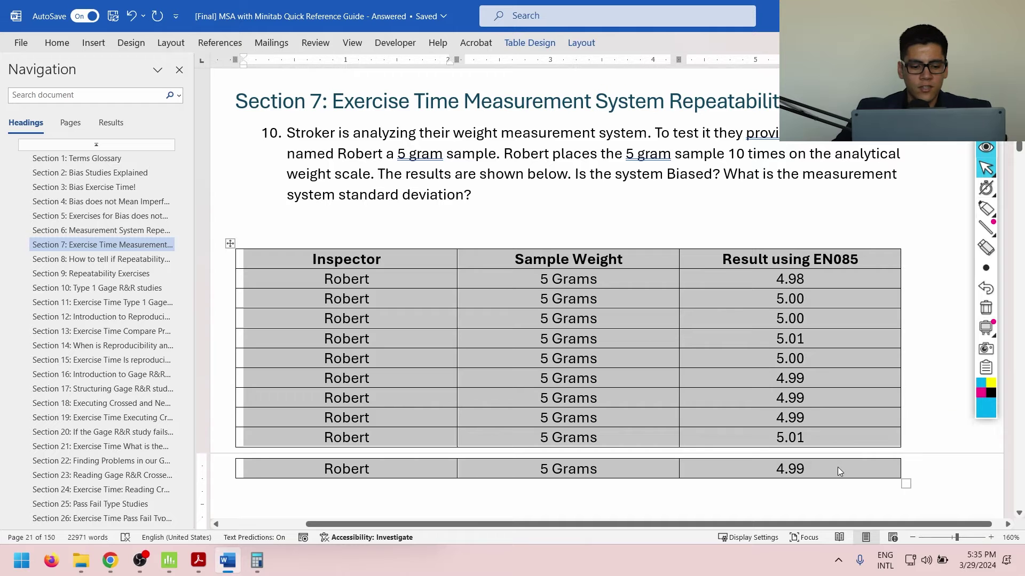
key(alt+Tab)
key(Tab)
key(Tab)
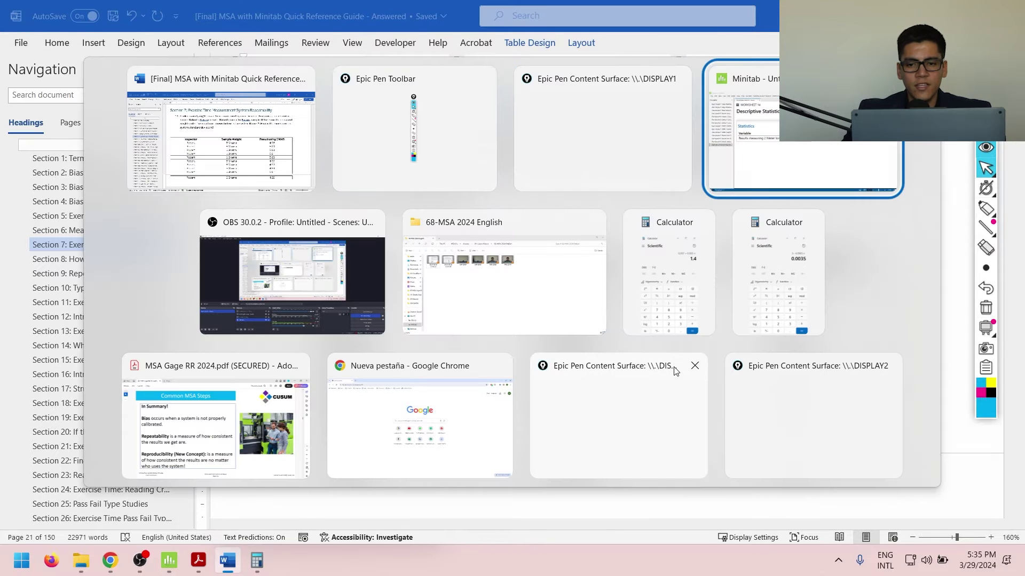
key(ctrl+n)
key(ctrl+v)
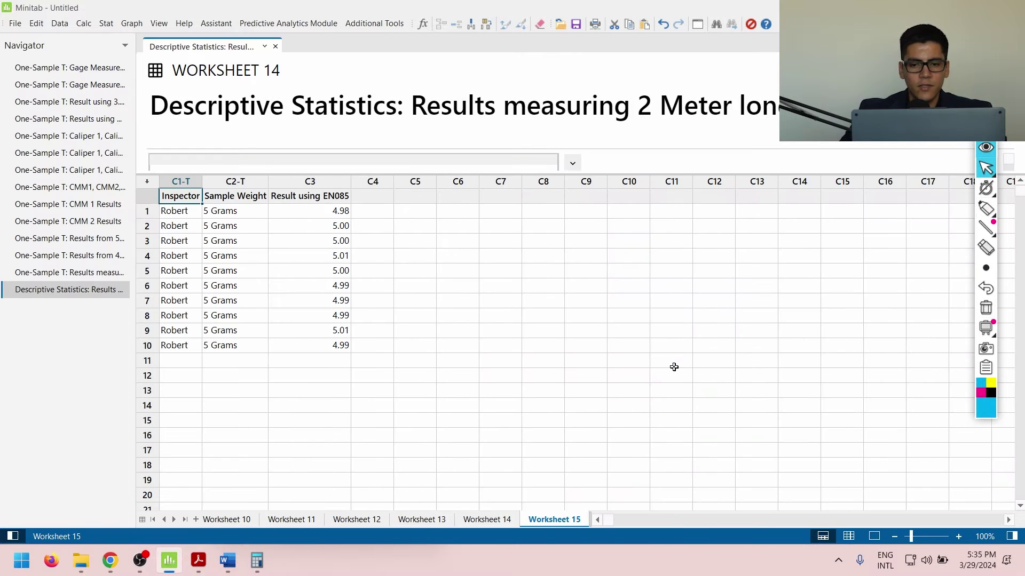
scroll(673, 361, up, 3)
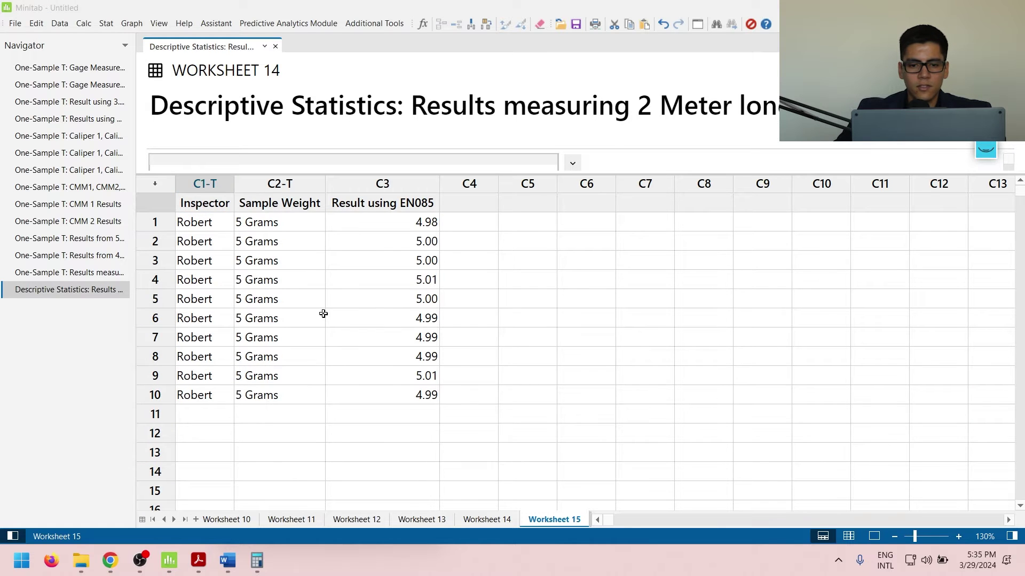
click(370, 253)
scroll(370, 254, up, 4)
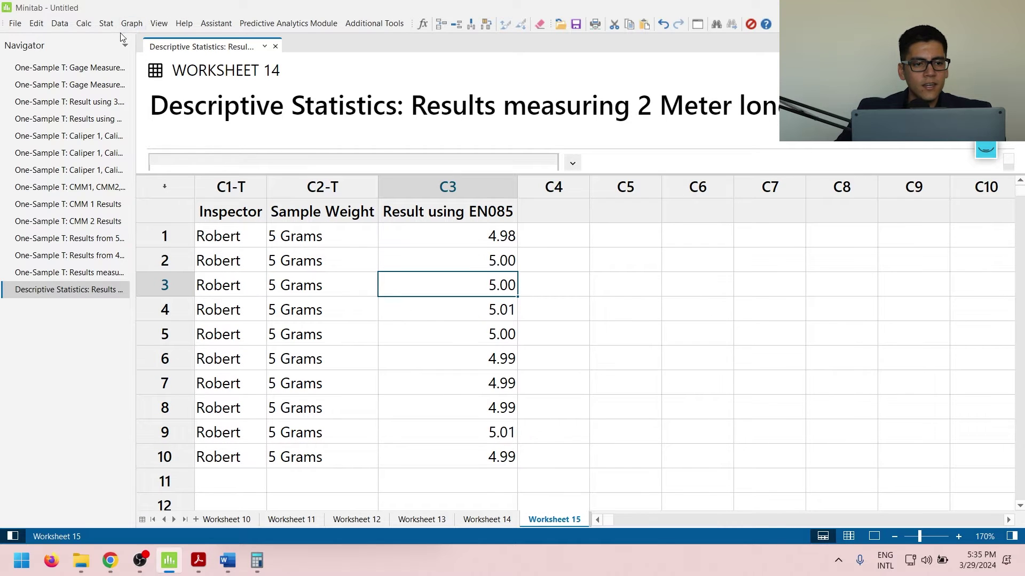
Run a 1-Sample t-test on the C3 EN085 results against a hypothesized mean of 5
click(106, 23)
mouse_move(128, 39)
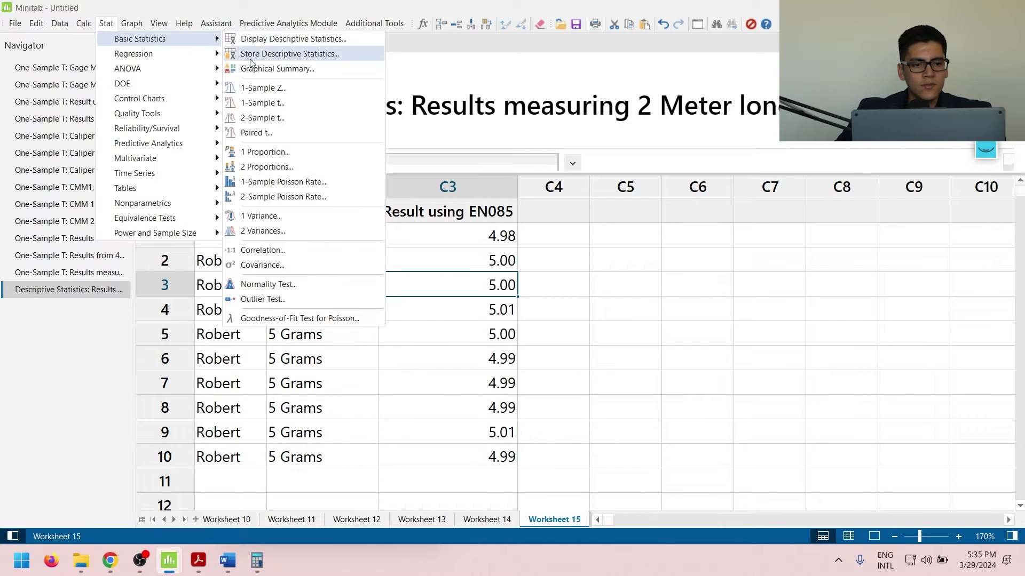
click(317, 102)
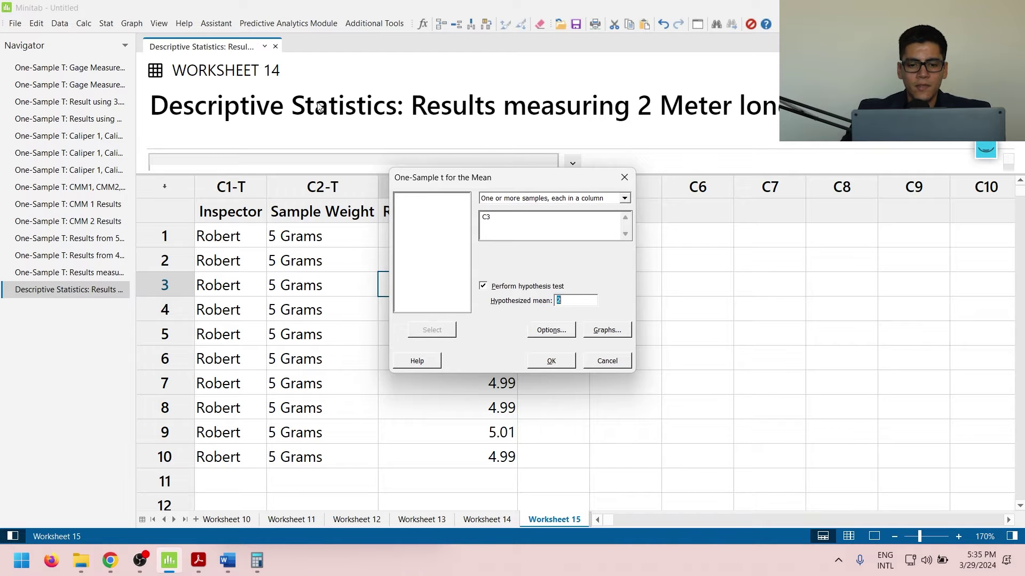
key(Return)
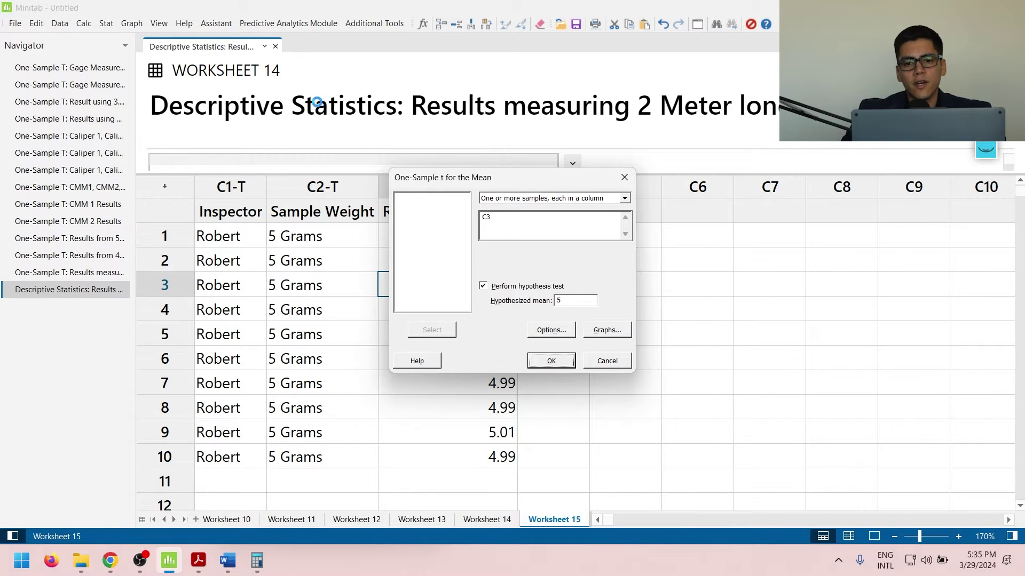
Paste the Descriptive Statistics table as a picture below question 10's data table in Word
click(874, 536)
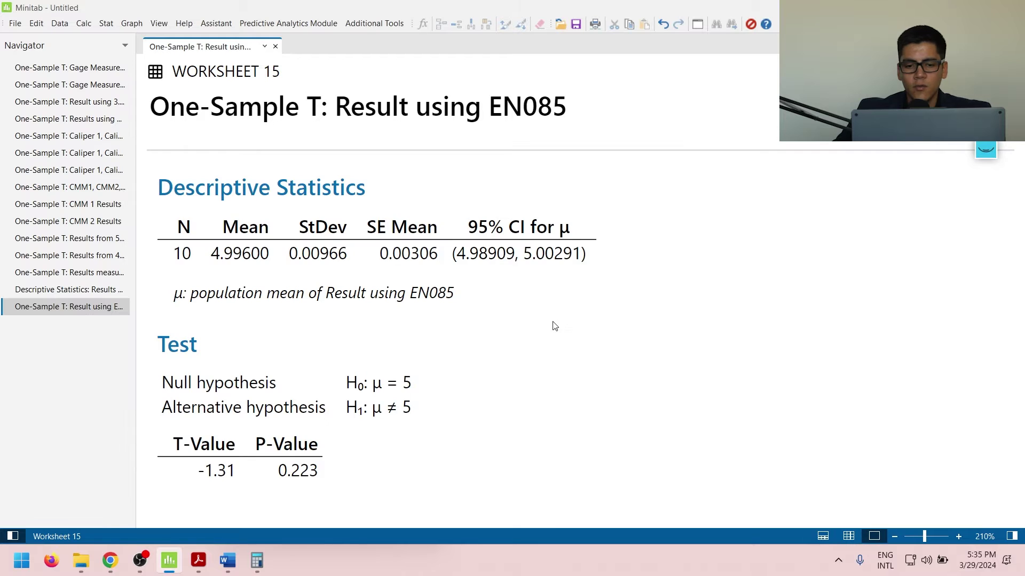
right_click(517, 185)
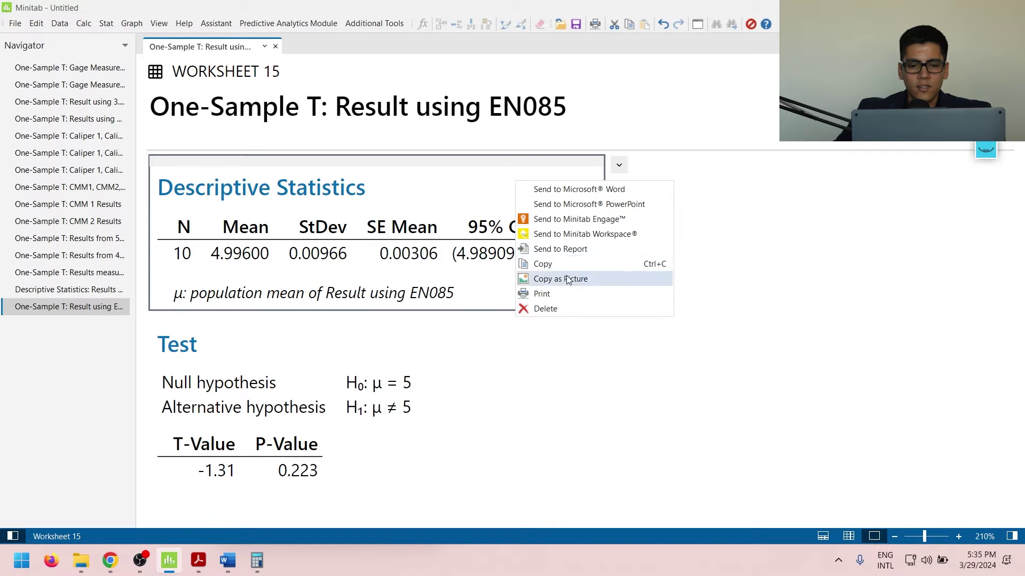
click(544, 278)
key(alt+Tab)
key(alt+Tab)
scroll(687, 338, down, 3)
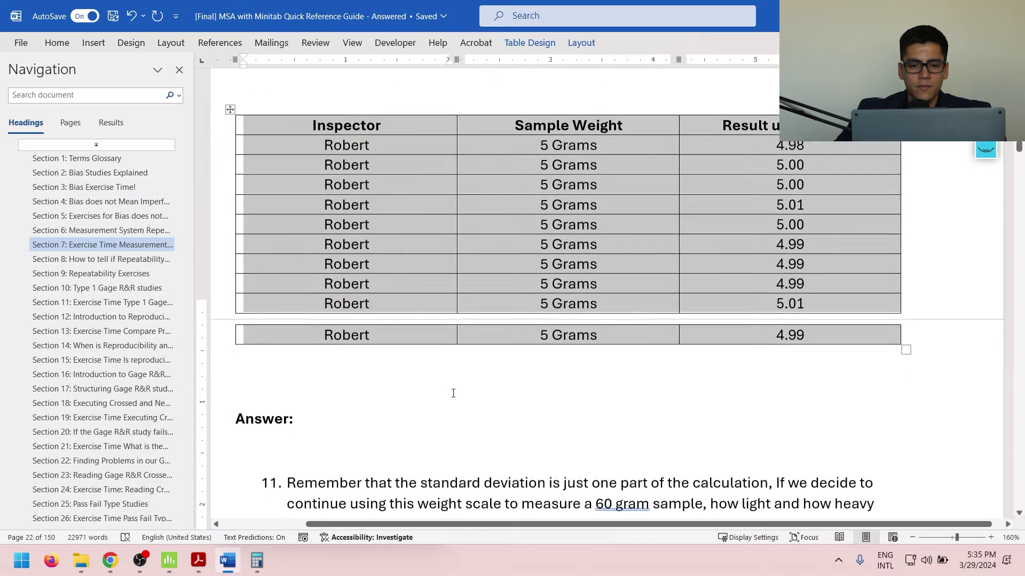
click(337, 353)
key(ctrl+v)
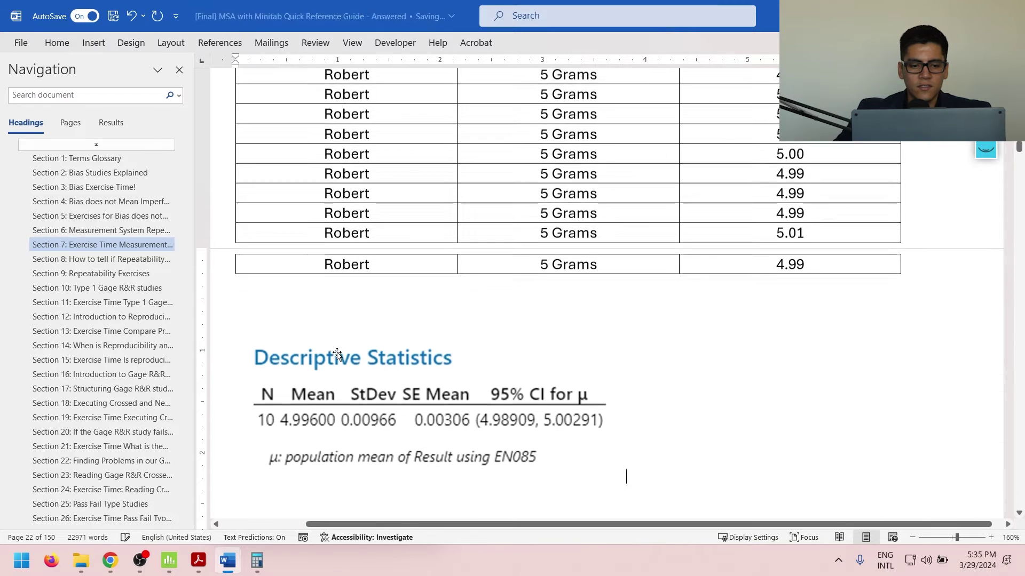
Paste the t-test Test results table as a picture beside the statistics in Word
key(alt+Tab)
right_click(343, 337)
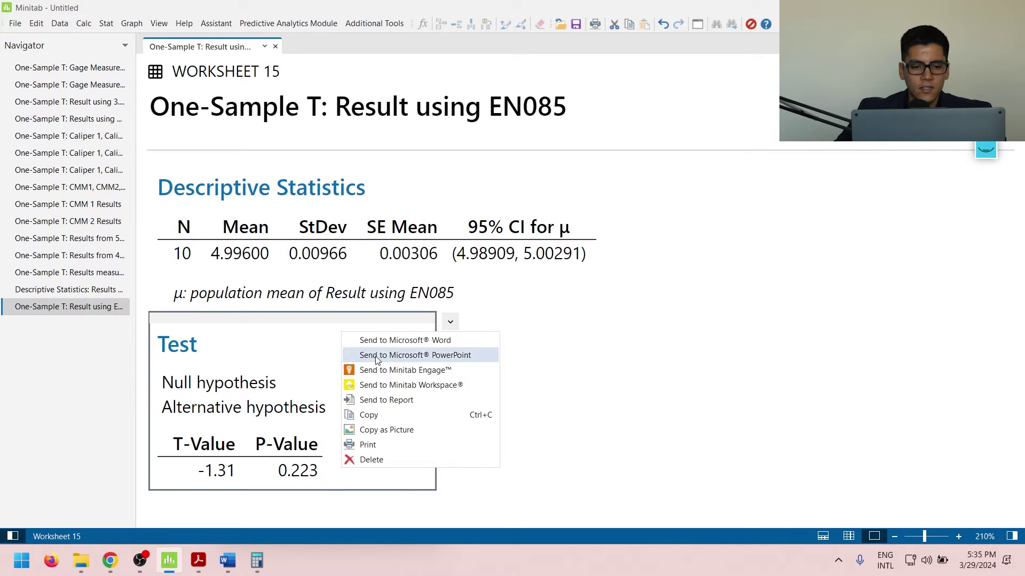
click(432, 427)
key(alt+Tab)
key(ctrl+v)
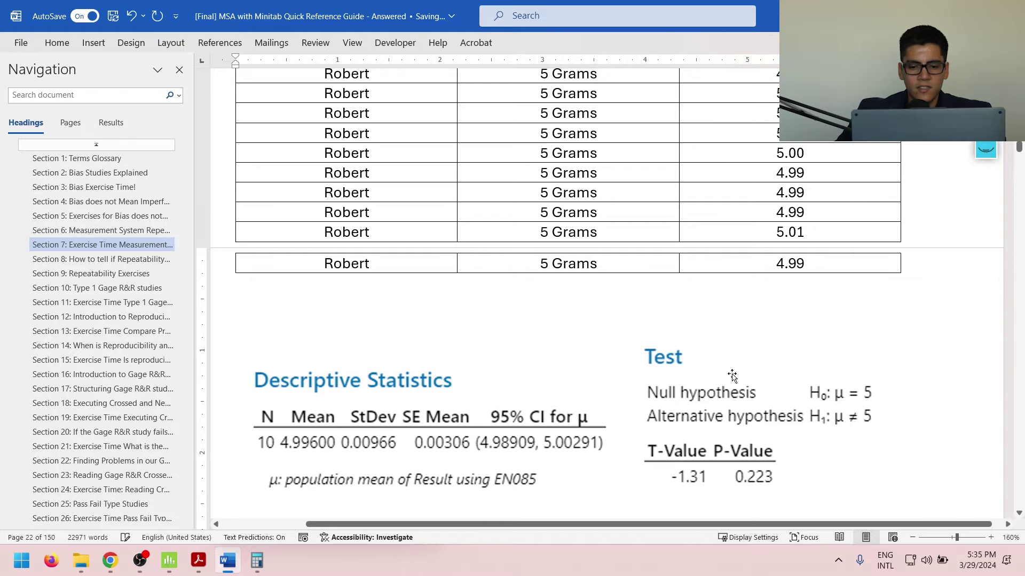
scroll(732, 375, down, 2)
click(986, 150)
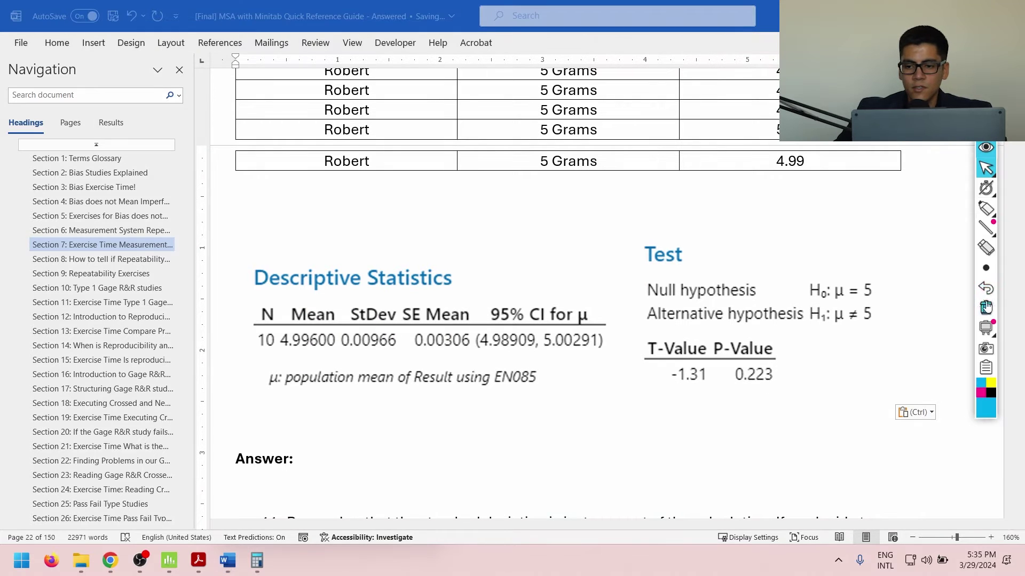
click(986, 208)
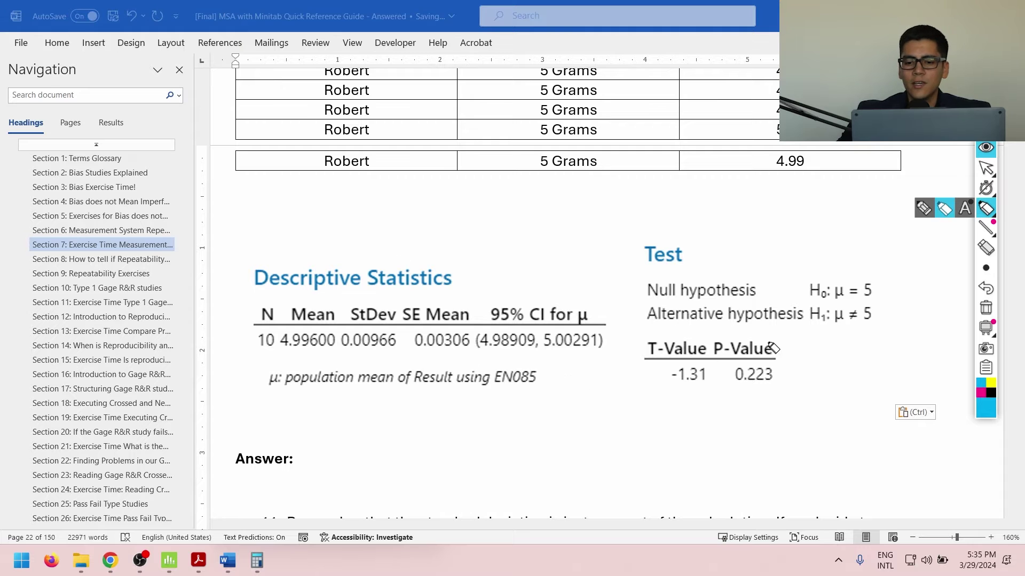
mouse_move(780, 333)
mouse_down()
mouse_move(705, 362)
mouse_move(787, 392)
mouse_move(776, 335)
mouse_move(818, 380)
mouse_up()
mouse_move(855, 356)
mouse_down()
mouse_move(852, 375)
mouse_move(862, 365)
mouse_move(894, 366)
mouse_move(902, 380)
mouse_up()
click(872, 374)
drag(911, 361, 925, 359)
mouse_move(811, 433)
mouse_down()
mouse_move(843, 419)
mouse_move(841, 430)
mouse_move(861, 431)
mouse_move(867, 418)
mouse_move(862, 427)
mouse_move(916, 440)
mouse_up()
drag(784, 418, 808, 400)
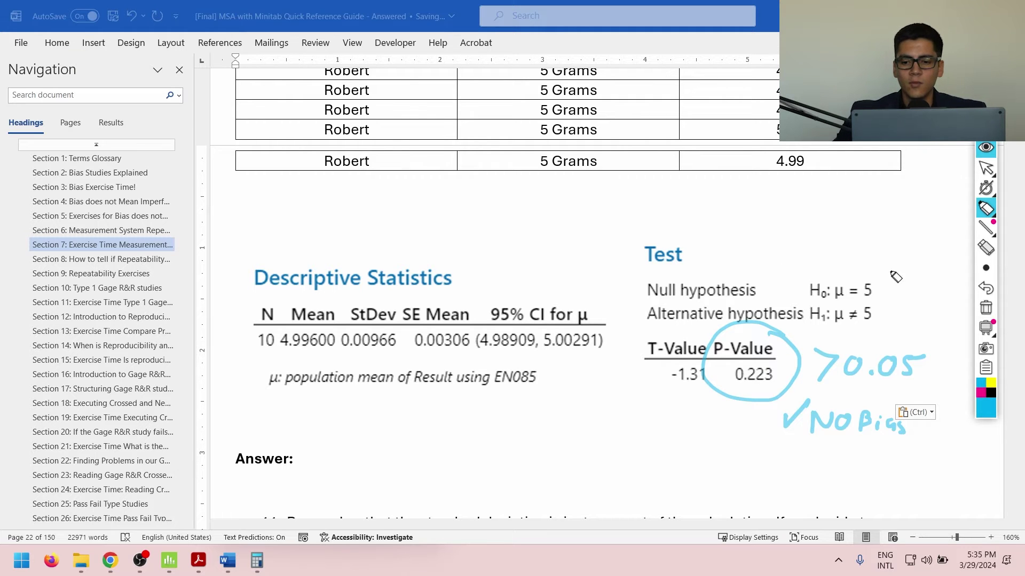
click(986, 307)
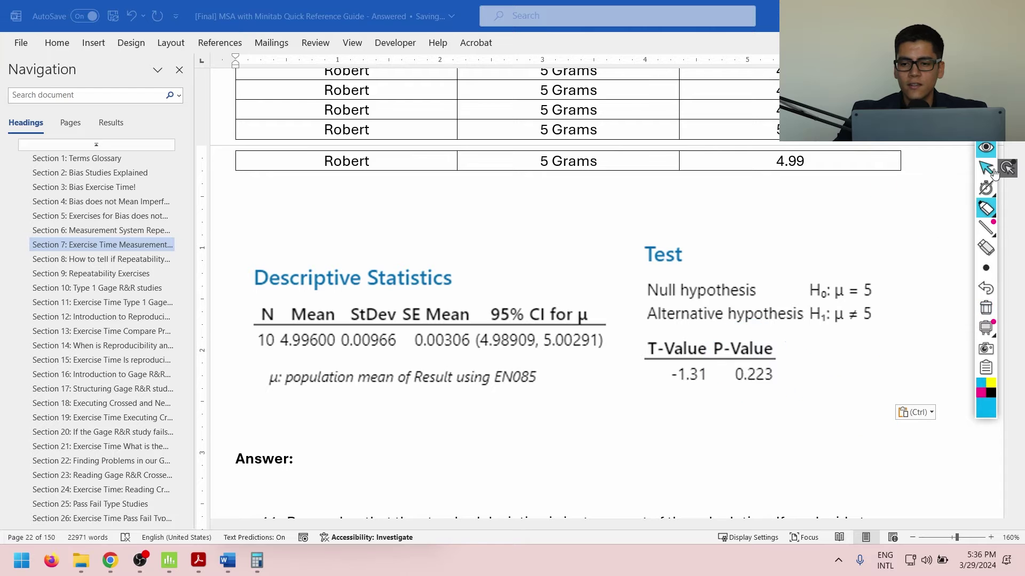
click(985, 167)
Run Display Descriptive Statistics on column C3 in Minitab
key(alt+Tab)
key(alt+Tab)
key(alt+Tab)
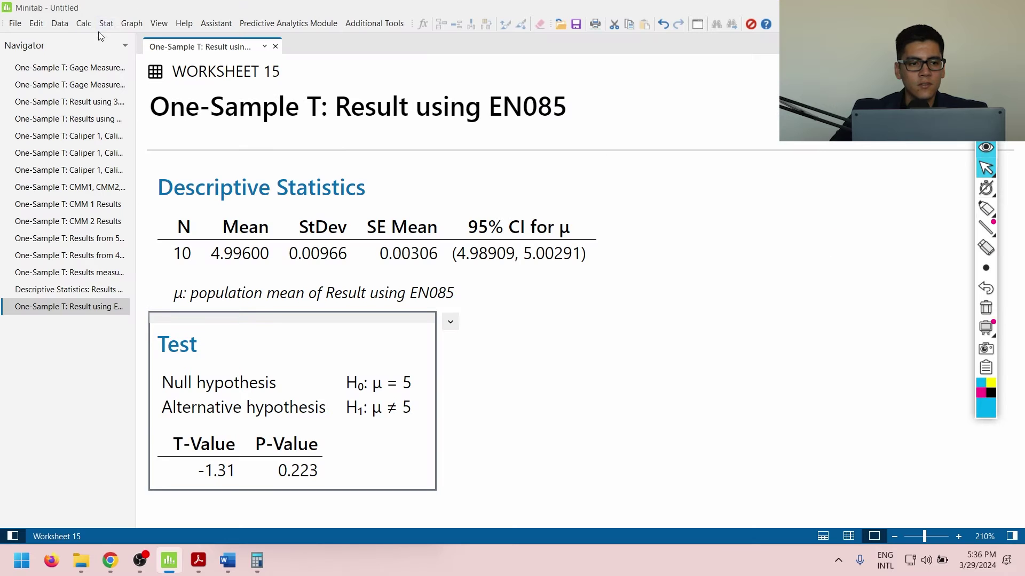
click(105, 24)
mouse_move(150, 38)
click(305, 40)
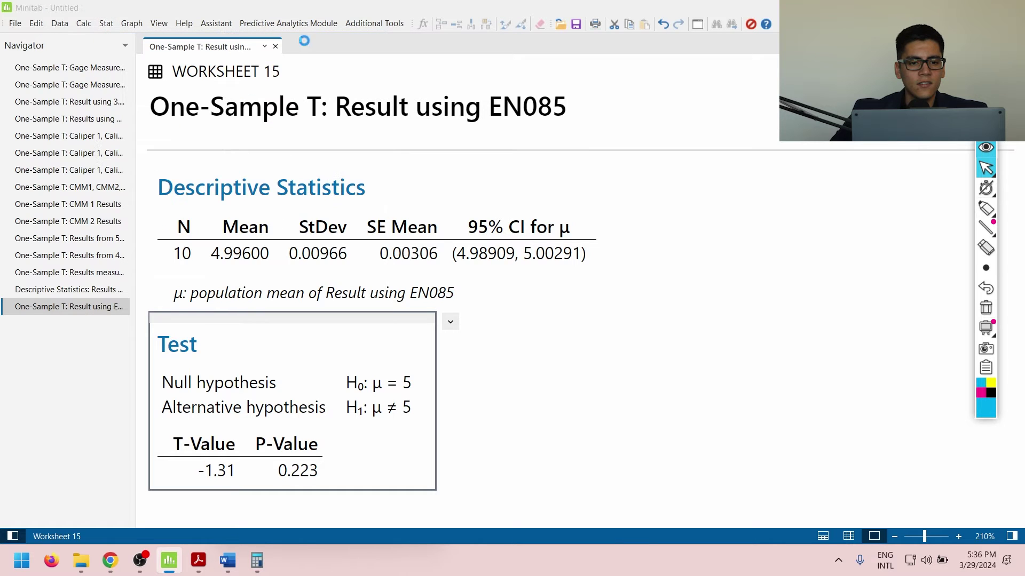
text(C3)
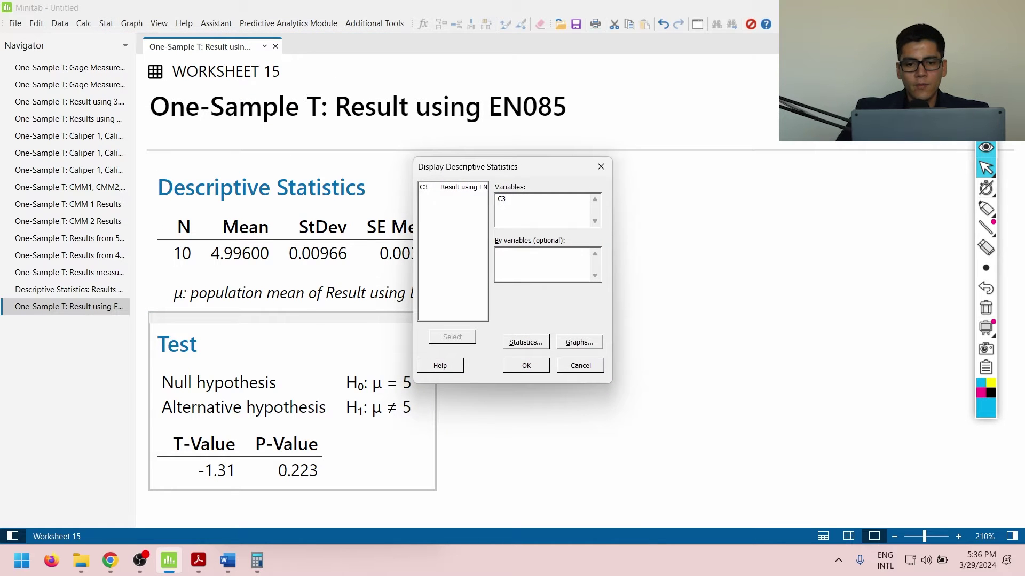
key(Return)
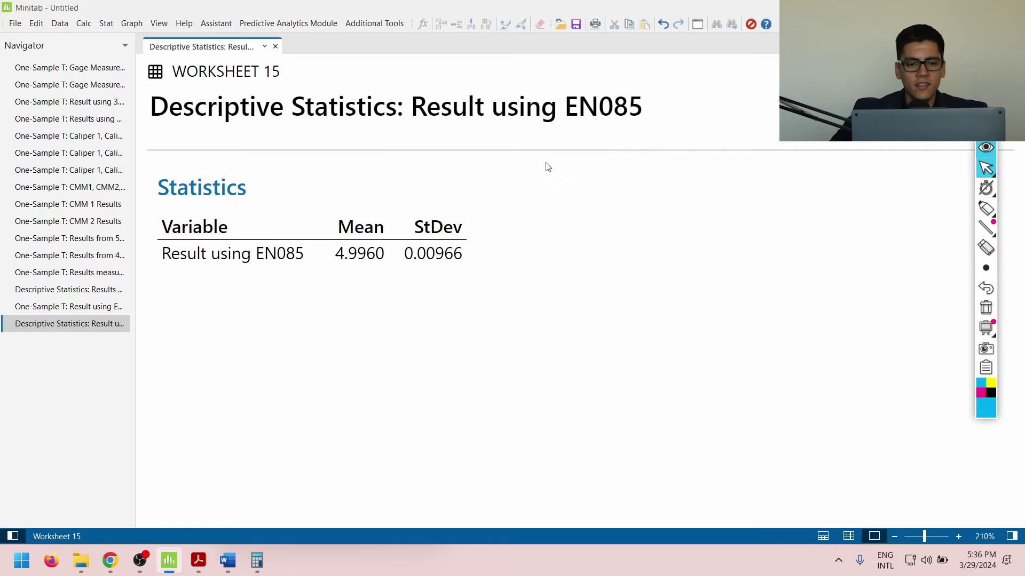
Paste the Statistics table (mean 4.9960, StDev 0.00966) as a picture under the t-test output in Word
right_click(434, 188)
click(508, 281)
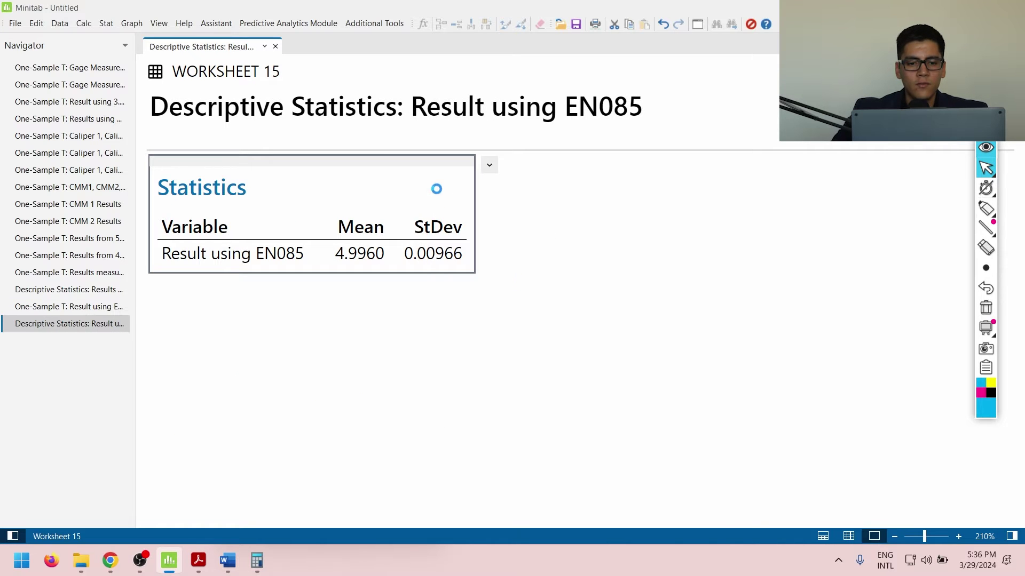
key(alt+Tab)
key(alt+Tab)
key(alt+Tab)
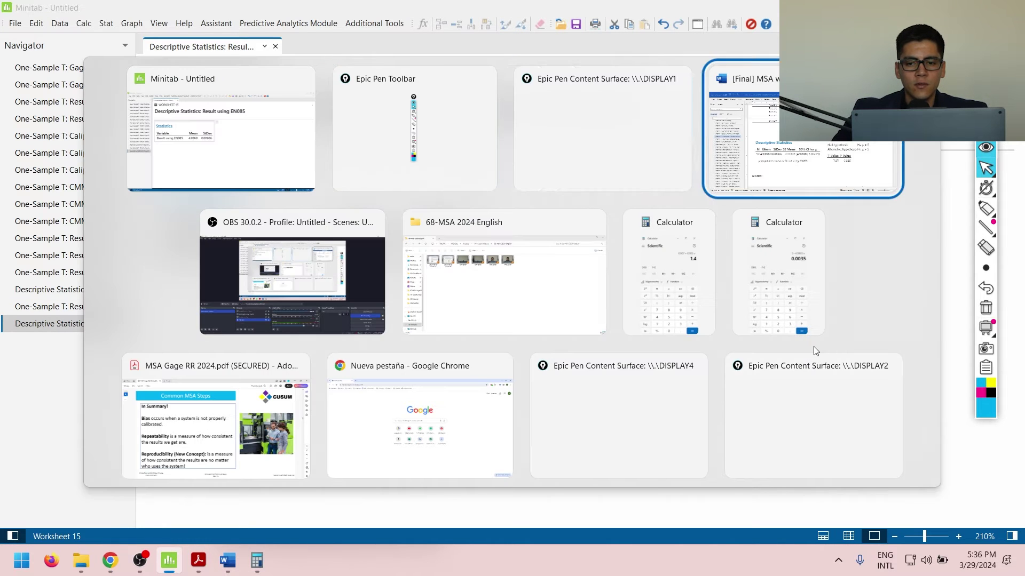
scroll(422, 391, down, 1)
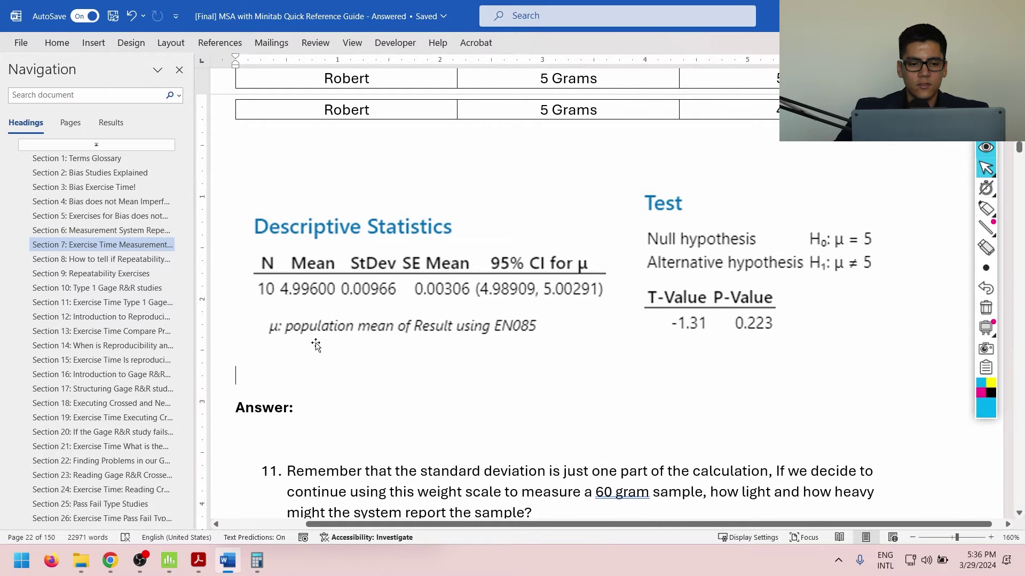
key(ctrl+v)
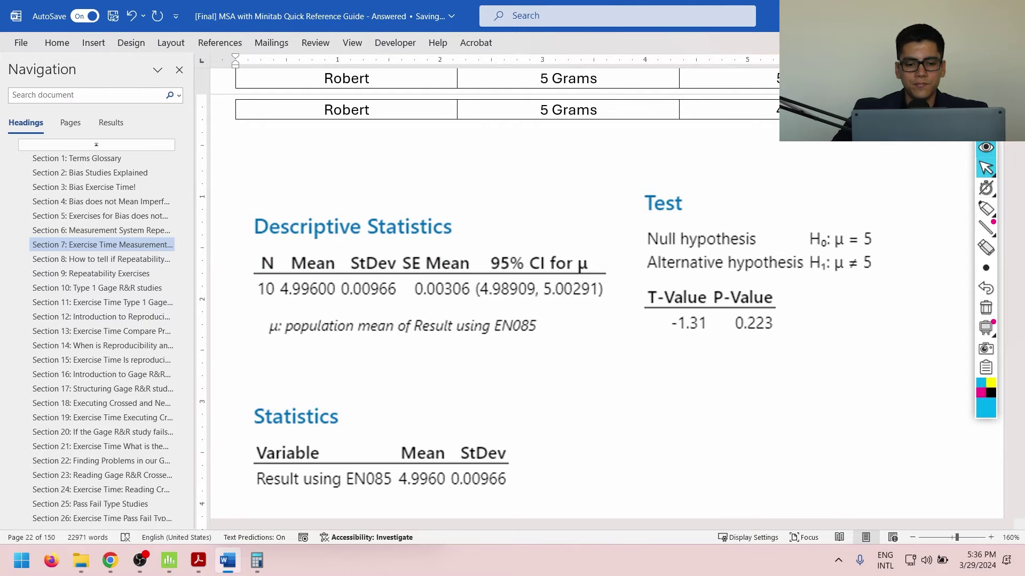
scroll(534, 294, down, 3)
click(986, 208)
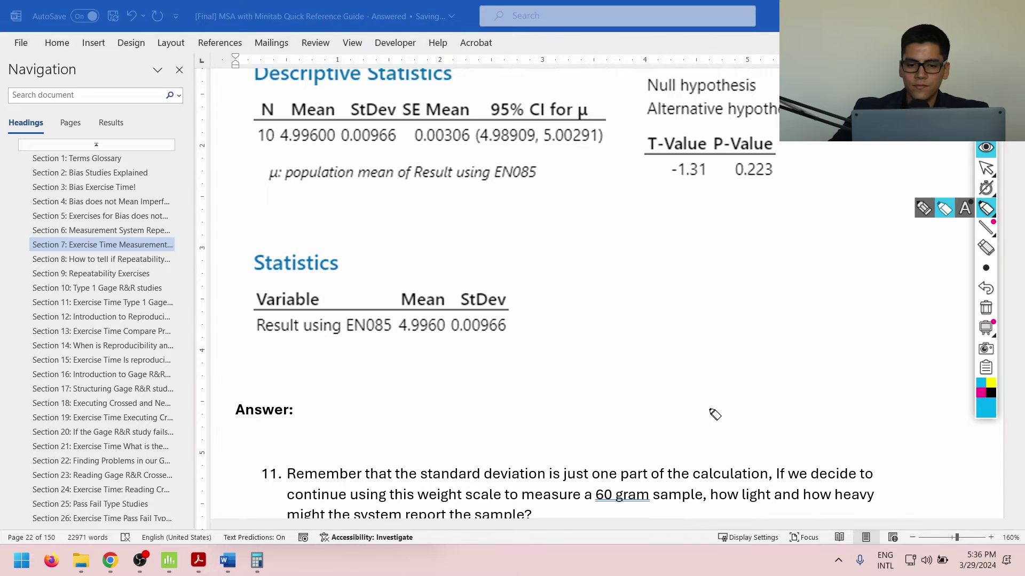
Circle the StDev value and handwrite σ = 0.0096 and 3σ = on the page
mouse_move(513, 278)
mouse_down()
mouse_move(456, 311)
mouse_move(509, 333)
mouse_move(499, 276)
mouse_up()
mouse_move(619, 235)
mouse_down()
mouse_move(606, 254)
mouse_move(635, 234)
mouse_up()
mouse_move(648, 235)
mouse_down()
mouse_move(768, 231)
mouse_move(768, 248)
mouse_move(787, 238)
mouse_up()
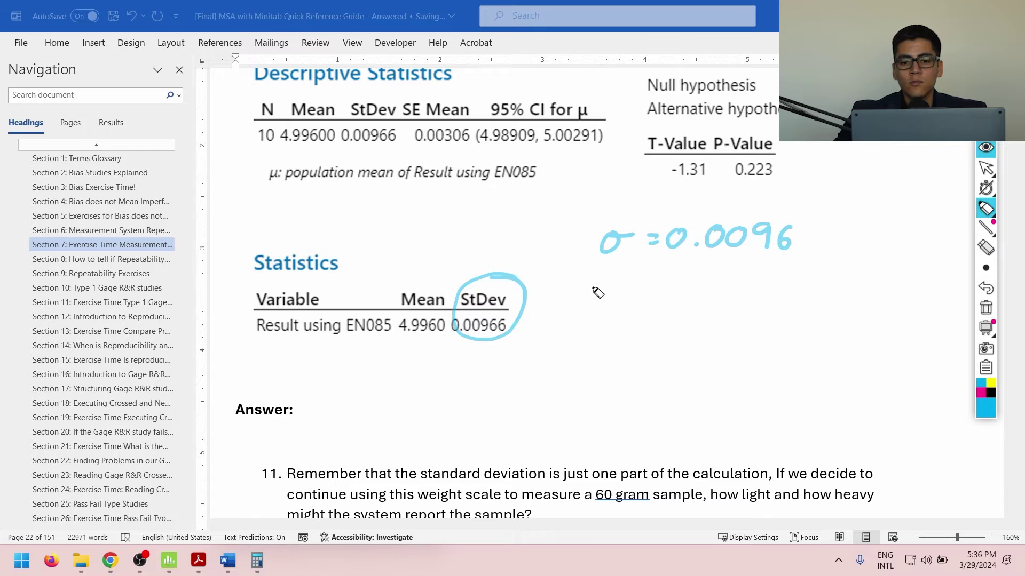
mouse_move(581, 280)
mouse_down()
mouse_move(589, 300)
mouse_move(607, 290)
mouse_move(643, 297)
mouse_up()
click(986, 168)
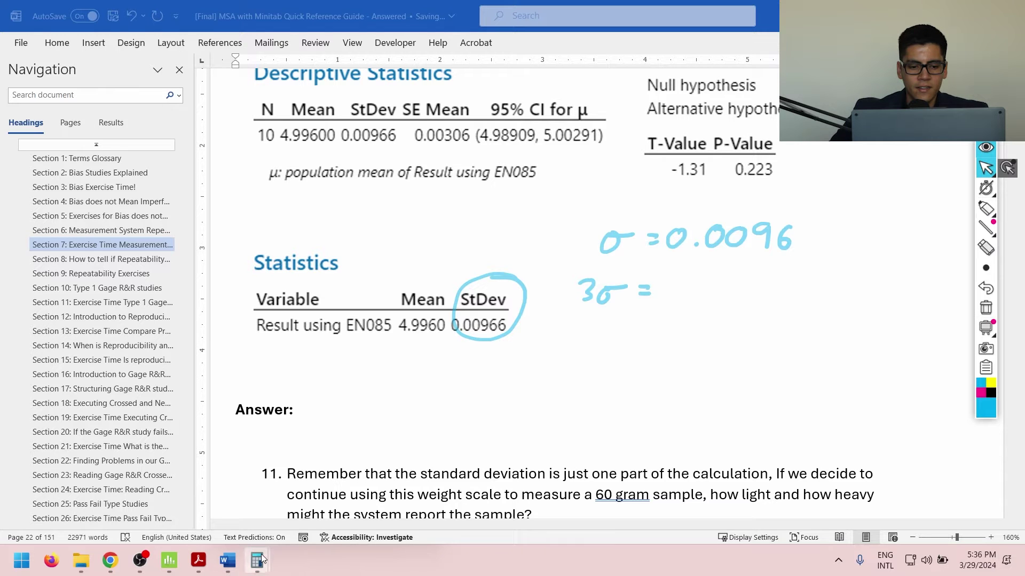
Compute 0.0096 × 3 = 0.0288 in Calculator and handwrite 0.0288 after 3σ =
click(301, 480)
text(.)
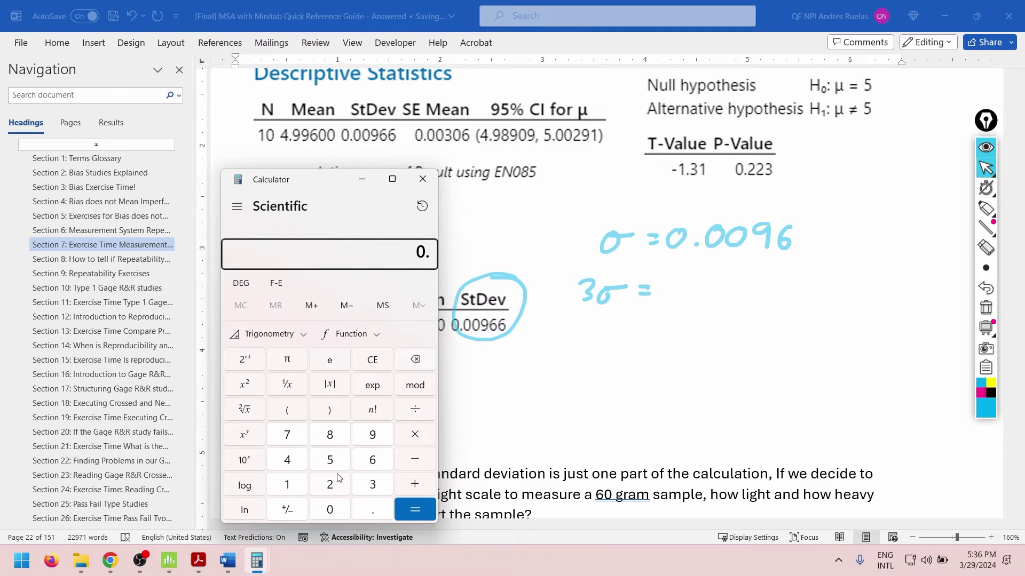
text(00)
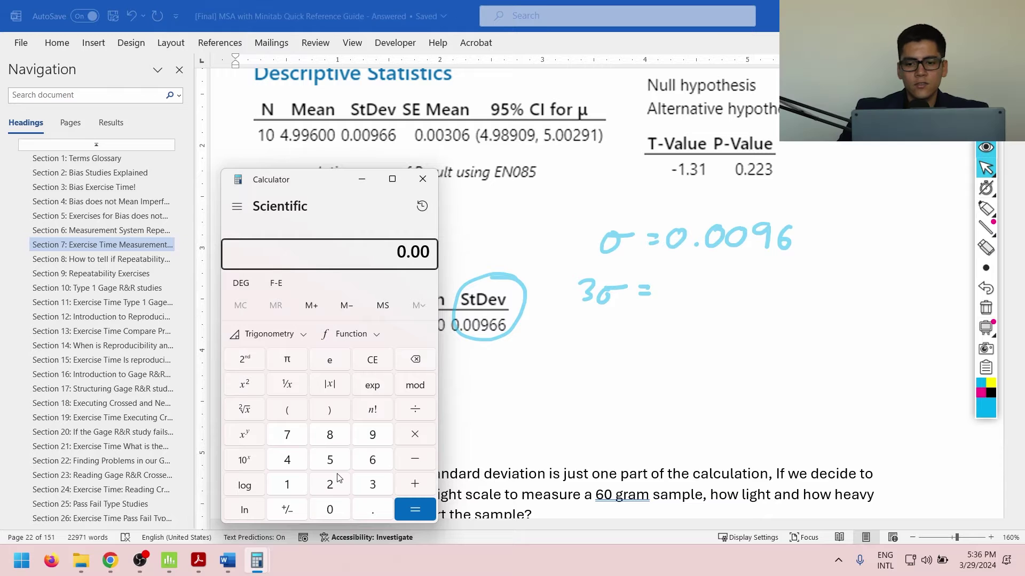
text(96*3)
key(Return)
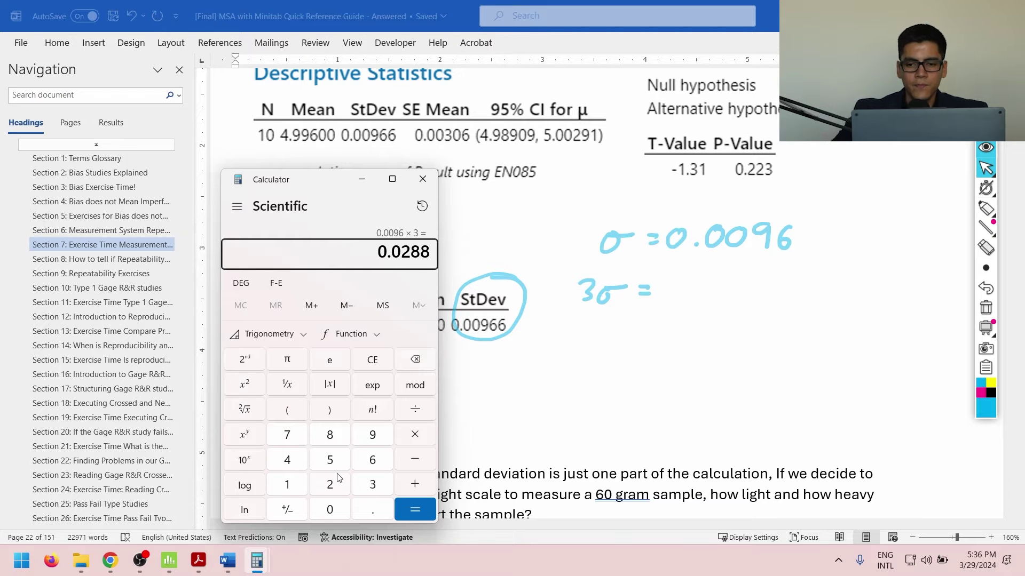
click(986, 208)
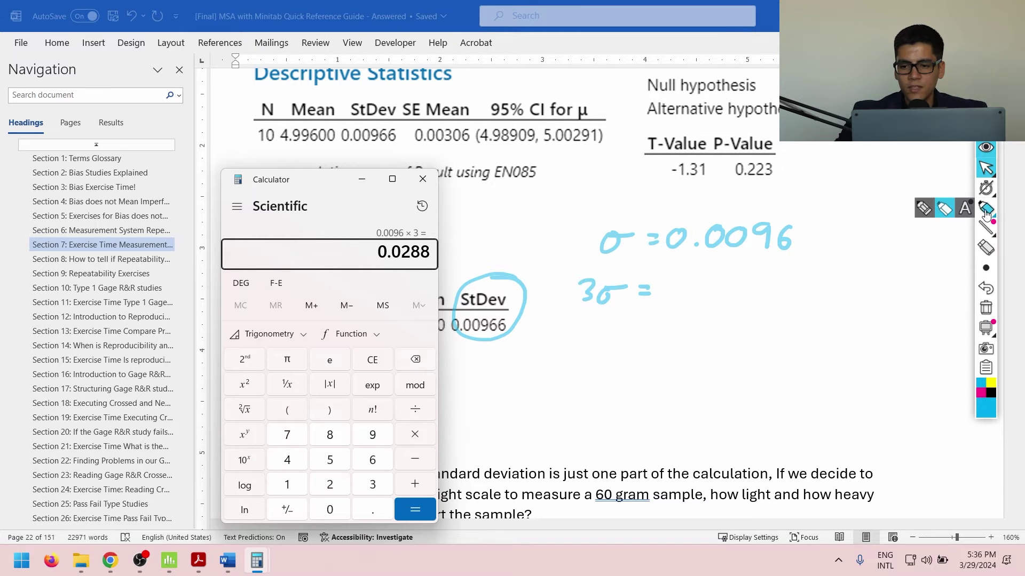
mouse_move(678, 281)
mouse_down()
mouse_move(724, 301)
mouse_move(750, 286)
mouse_move(766, 299)
mouse_move(773, 282)
mouse_move(790, 282)
mouse_move(779, 304)
mouse_move(784, 282)
mouse_up()
click(700, 302)
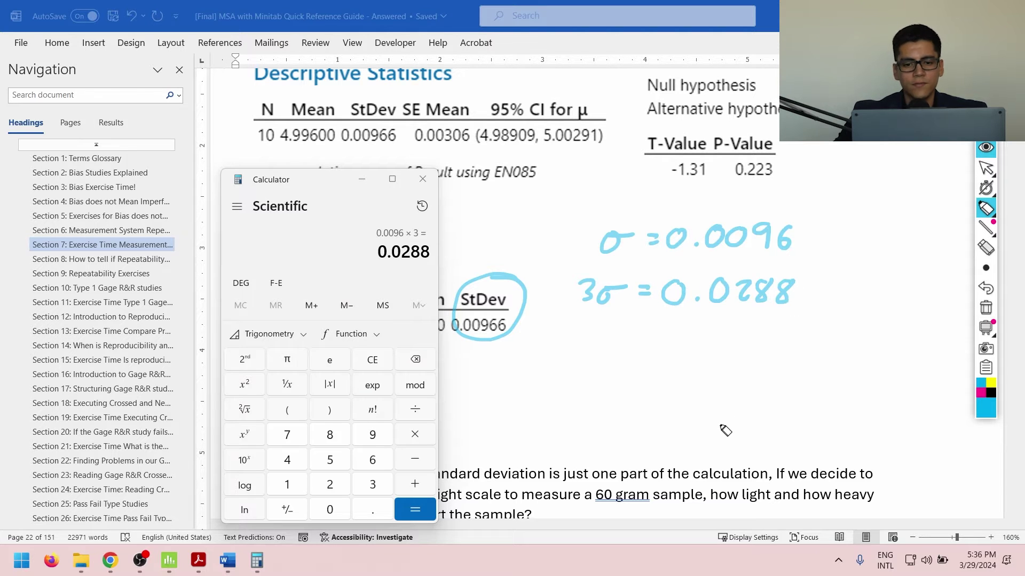
click(986, 168)
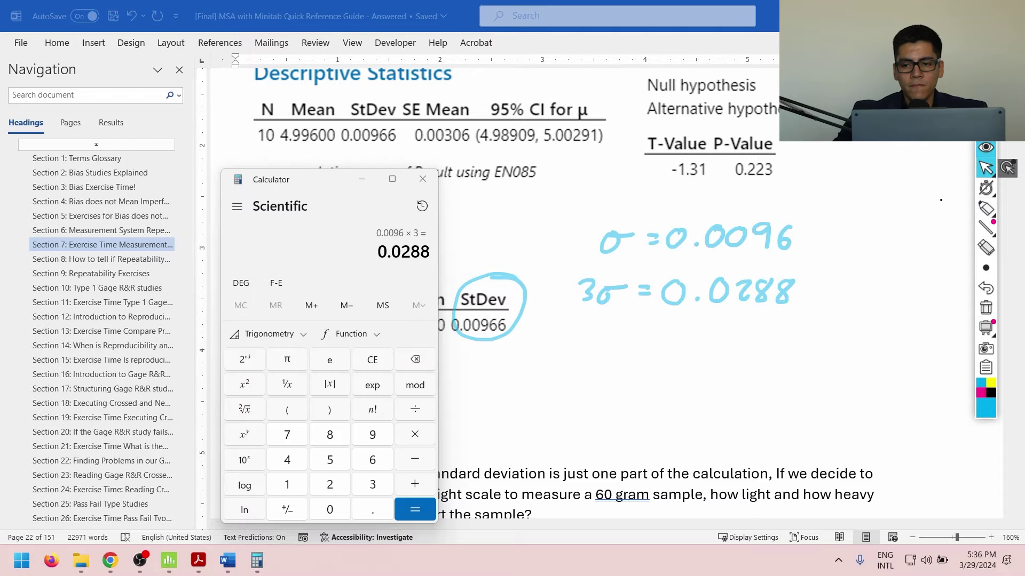
Create a single Normal distribution plot with mean 10 and standard deviation 0.0096
click(169, 569)
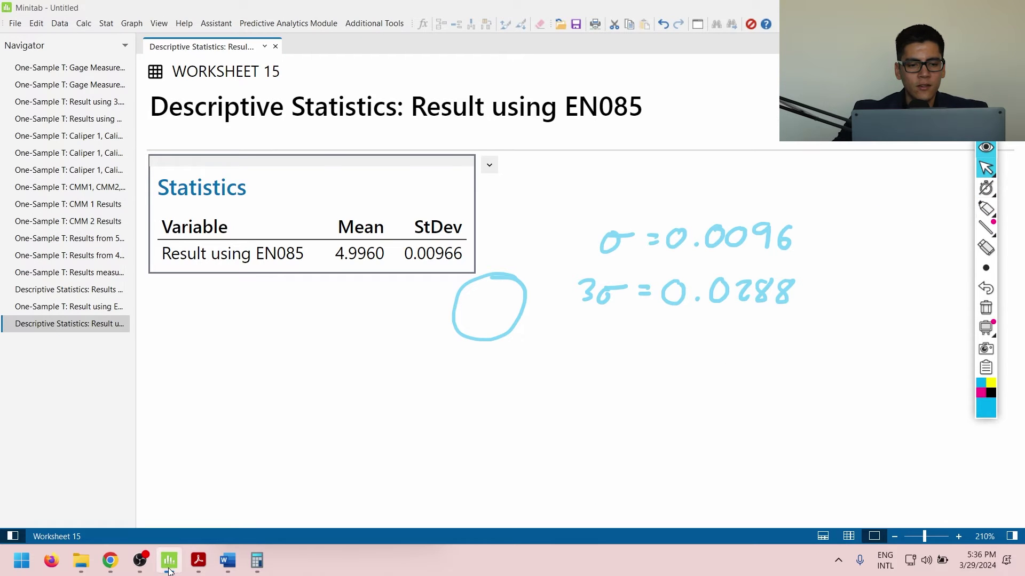
click(131, 24)
click(191, 226)
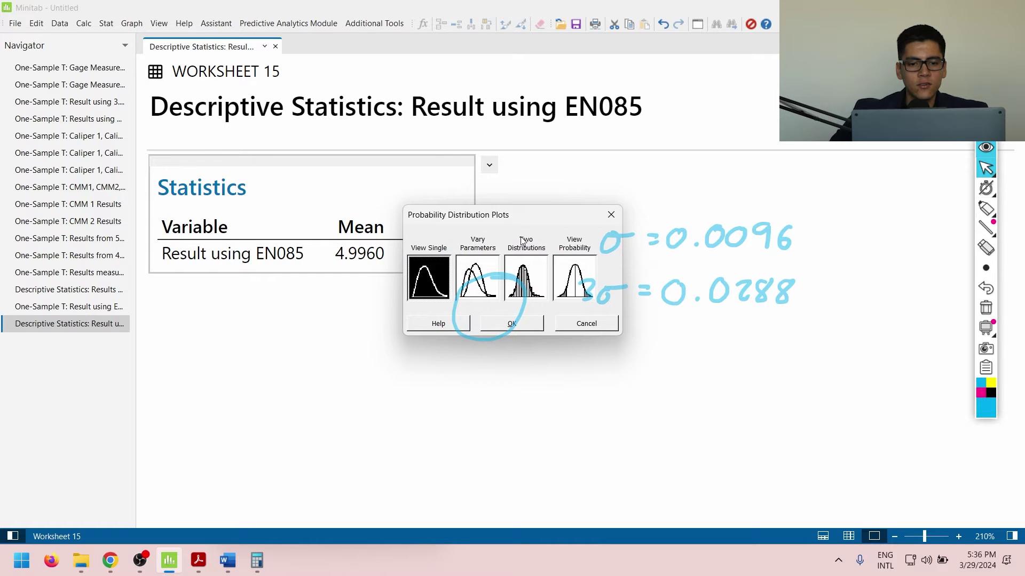
drag(514, 216, 276, 164)
click(269, 271)
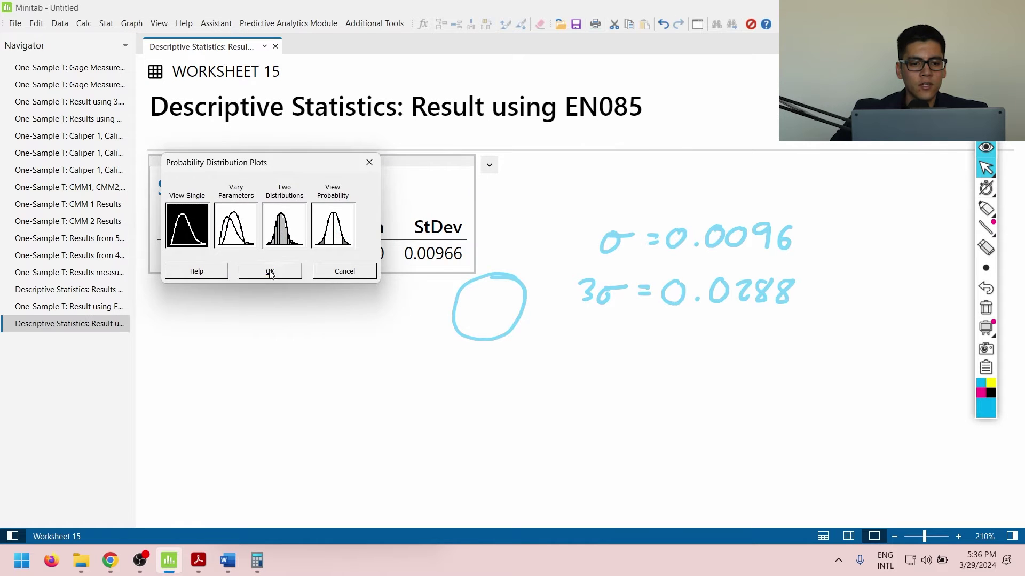
drag(479, 165, 207, 170)
double_click(310, 237)
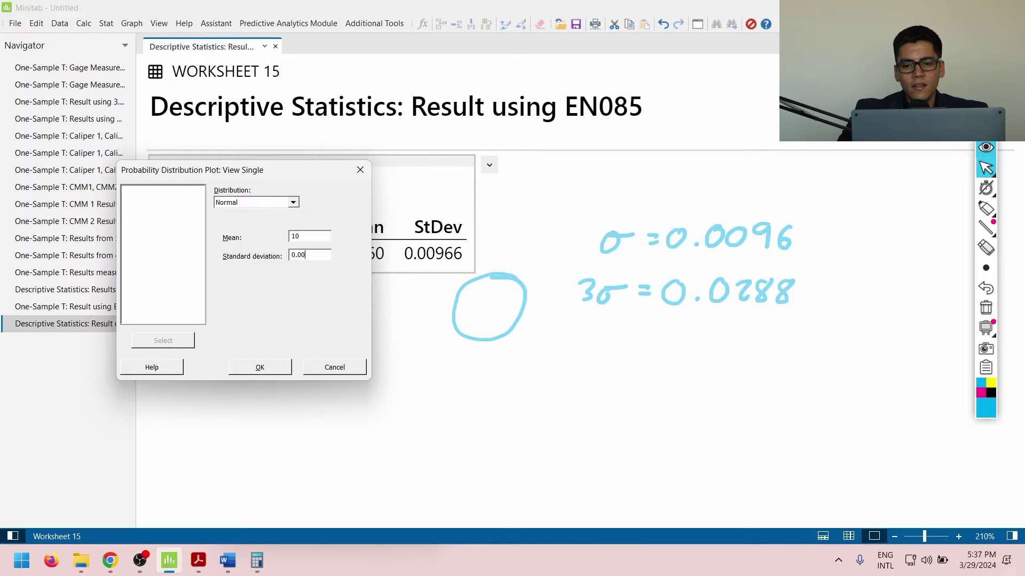
key(Return)
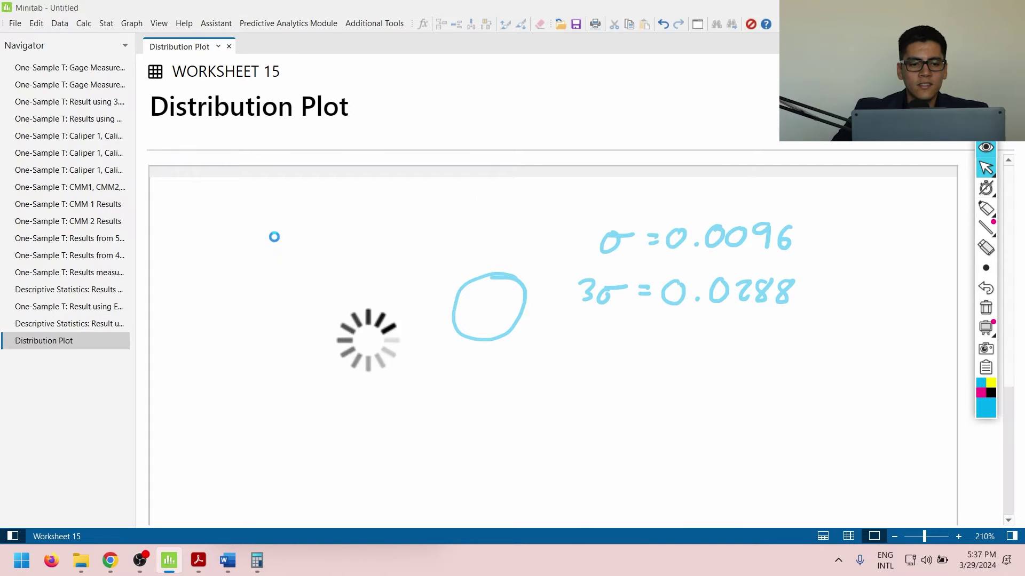
Open the plot full-screen and circle the x-axis ticks 9.98, 9.99, 10.01, 10.02 and 10.03
click(693, 102)
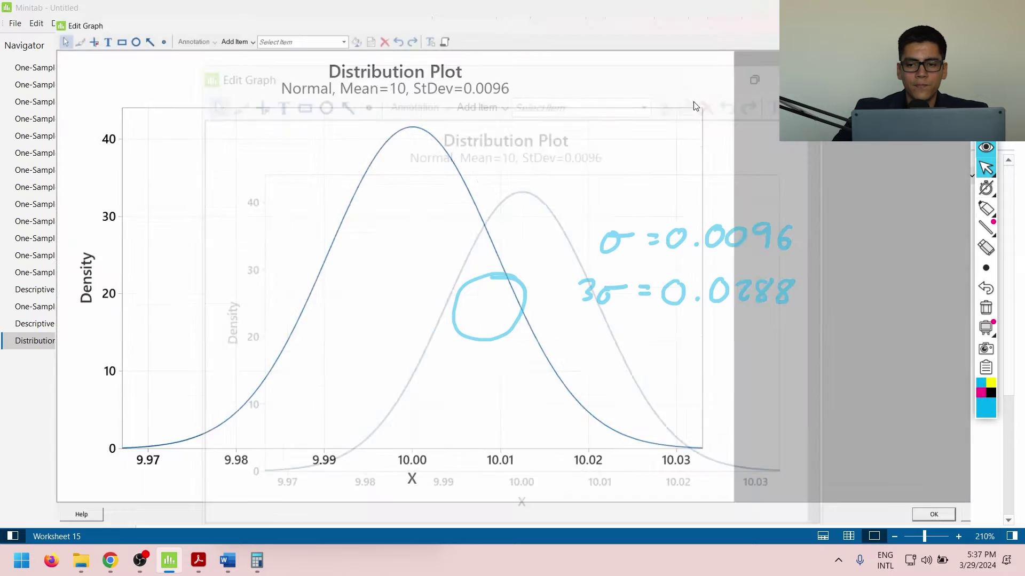
click(986, 208)
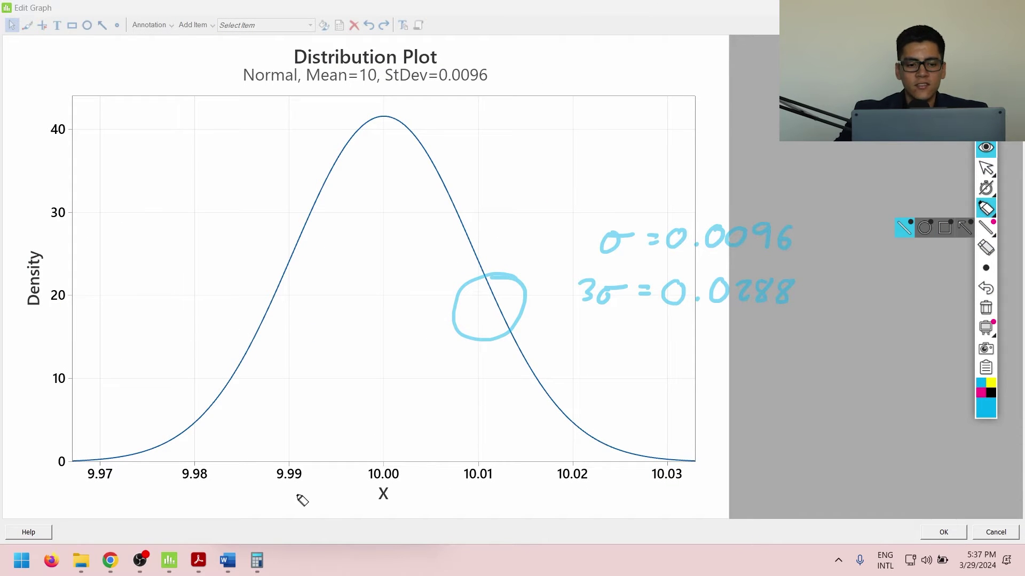
mouse_move(283, 418)
mouse_down()
mouse_move(288, 428)
mouse_move(306, 422)
mouse_move(309, 475)
mouse_move(286, 464)
mouse_move(302, 466)
mouse_up()
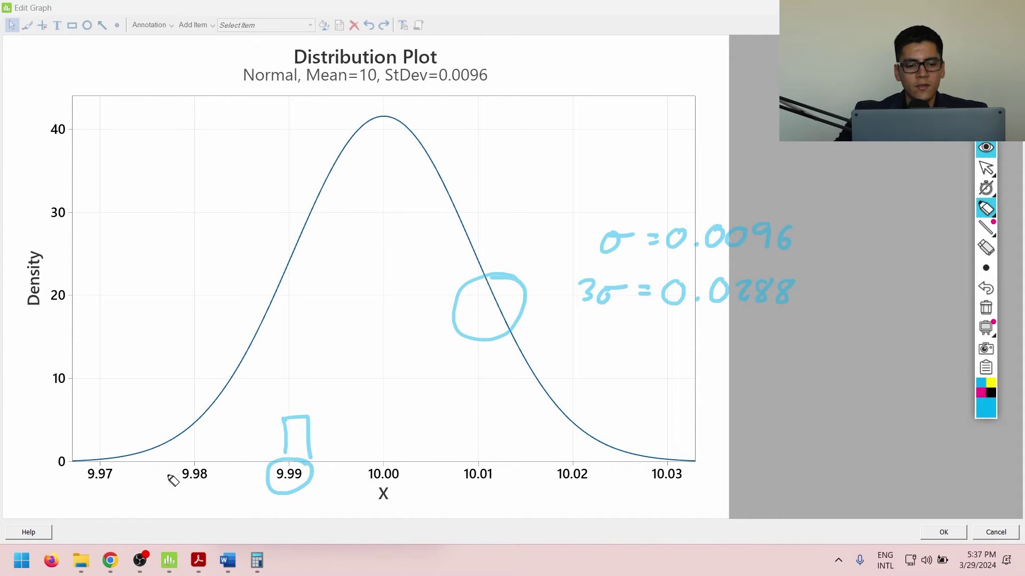
mouse_move(207, 460)
mouse_down()
mouse_move(199, 437)
mouse_move(222, 467)
mouse_up()
mouse_move(483, 458)
mouse_down()
mouse_move(488, 432)
mouse_move(504, 475)
mouse_move(494, 498)
mouse_move(509, 459)
mouse_up()
mouse_move(578, 438)
mouse_down()
mouse_move(577, 470)
mouse_move(595, 439)
mouse_move(597, 467)
mouse_move(554, 476)
mouse_move(595, 462)
mouse_up()
mouse_move(694, 465)
mouse_down()
mouse_move(648, 494)
mouse_move(677, 474)
mouse_move(666, 466)
mouse_move(674, 471)
mouse_up()
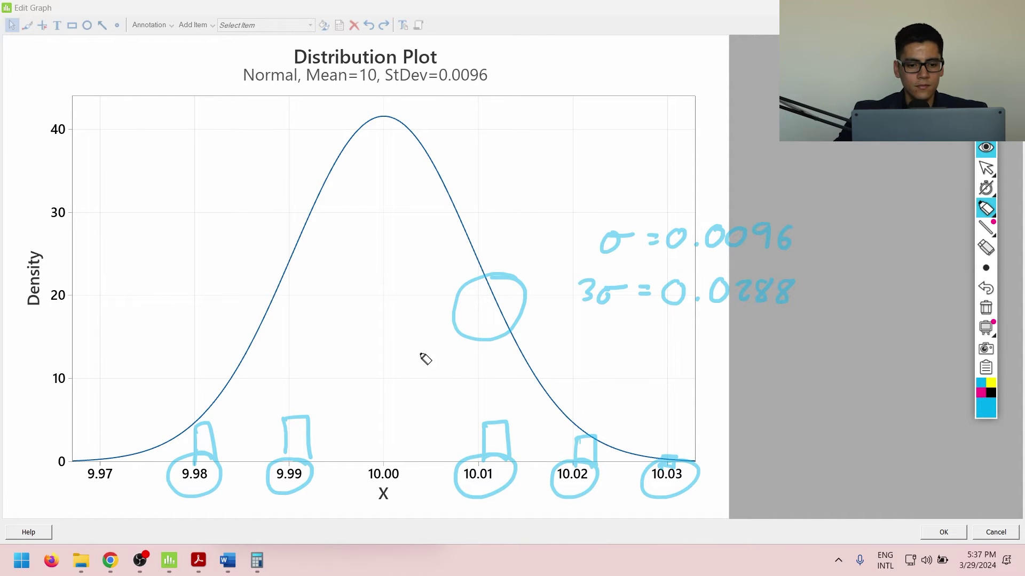
Draw an arrow from the centre and write ± 0.0288 under the 3σ value
mouse_move(391, 382)
mouse_down()
mouse_move(660, 380)
mouse_move(651, 366)
mouse_move(663, 386)
mouse_up()
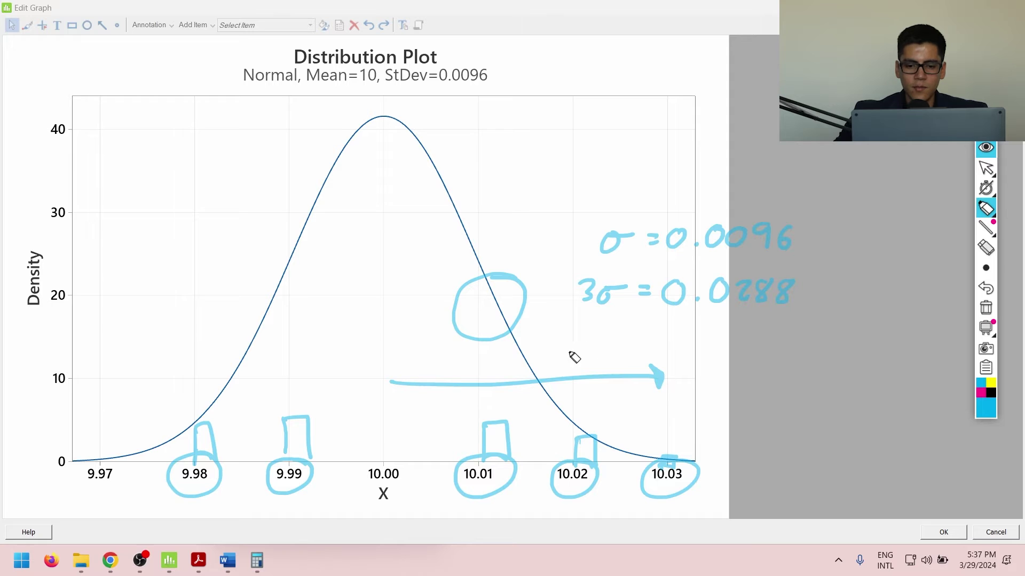
drag(567, 329, 572, 350)
mouse_move(601, 333)
mouse_down()
mouse_move(593, 350)
mouse_move(602, 334)
mouse_move(638, 335)
mouse_move(656, 350)
mouse_move(672, 335)
mouse_up()
click(618, 348)
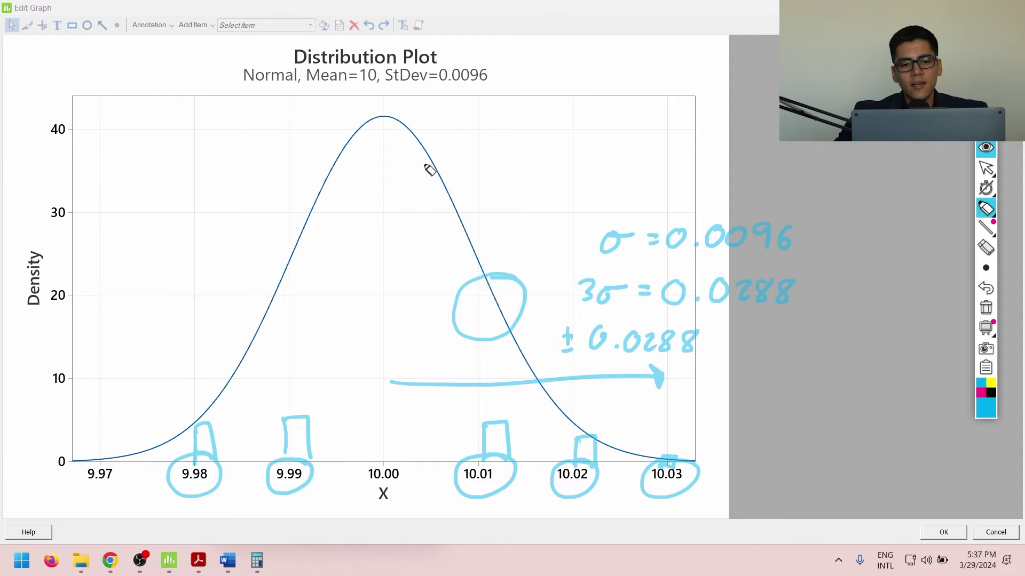
Mark the mean 10.00 and annotate the limits 9.85 and 10.15 with arrows
drag(384, 94, 391, 472)
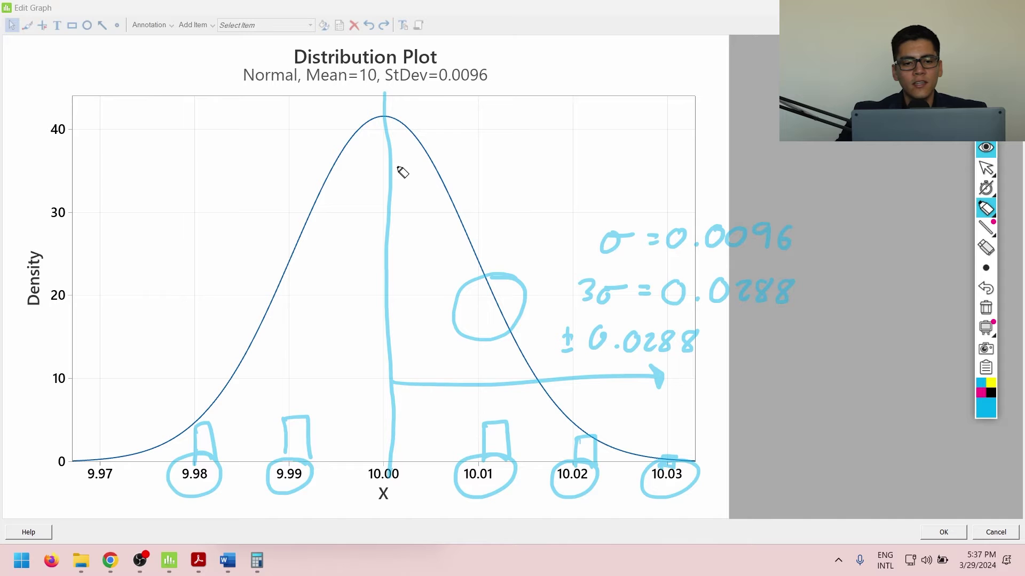
mouse_move(392, 167)
mouse_down()
mouse_move(857, 174)
mouse_move(863, 183)
mouse_move(859, 172)
mouse_up()
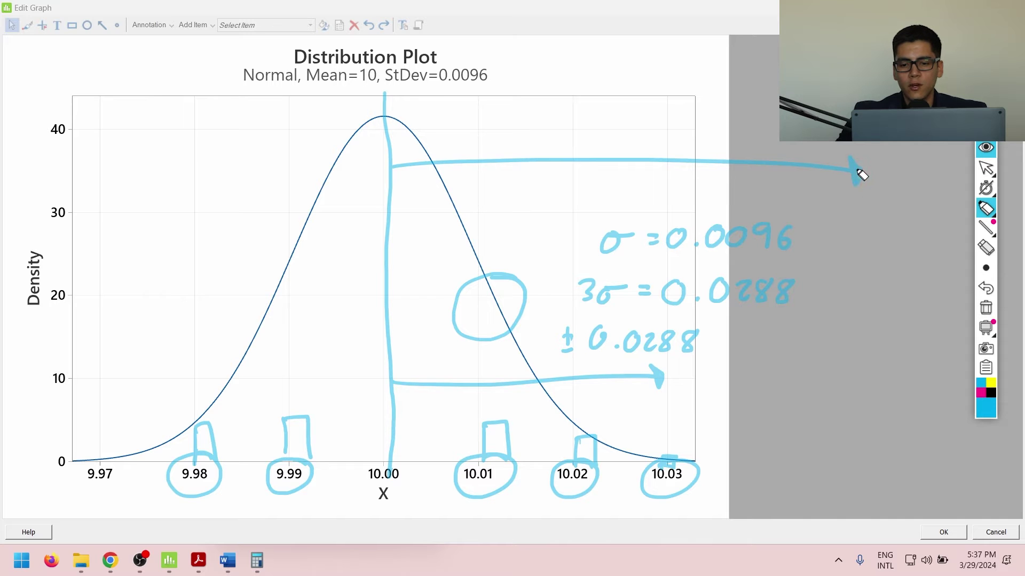
mouse_move(834, 469)
mouse_down()
mouse_move(831, 494)
mouse_move(865, 480)
mouse_move(889, 491)
mouse_up()
click(873, 488)
drag(914, 466, 915, 487)
drag(871, 446, 885, 447)
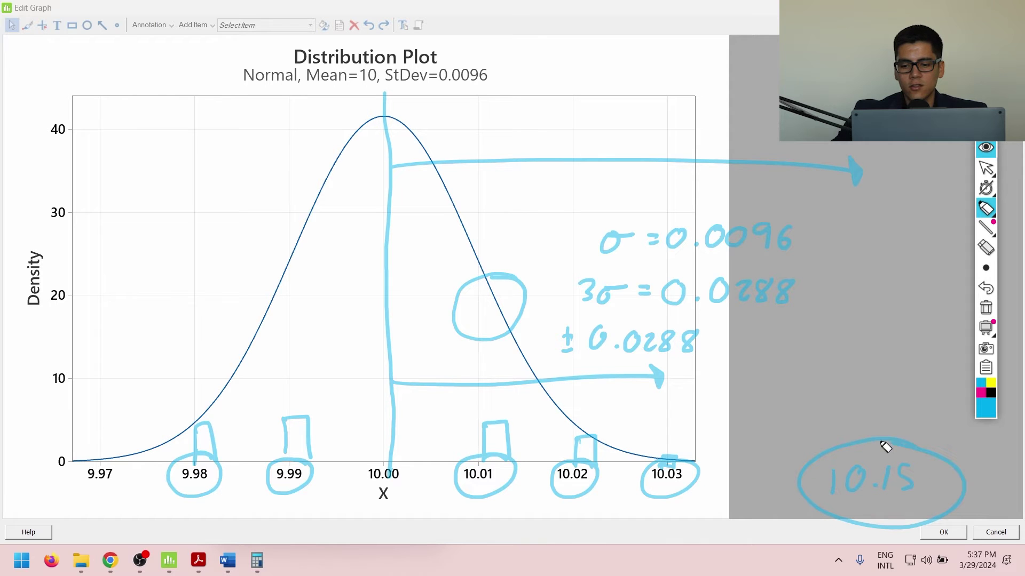
mouse_move(368, 147)
mouse_down()
mouse_move(75, 187)
mouse_move(95, 190)
mouse_up()
drag(16, 472, 6, 497)
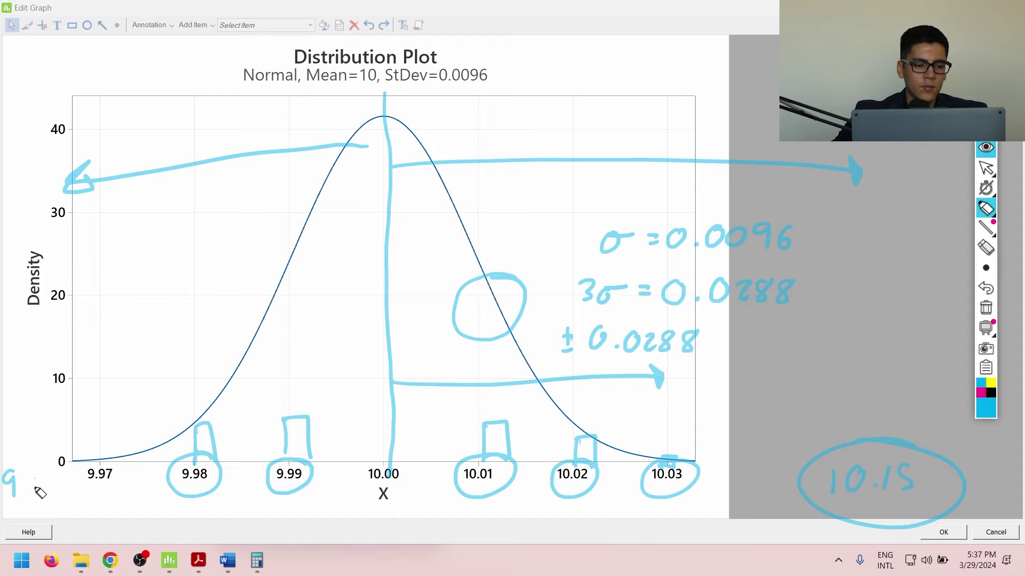
click(37, 489)
drag(51, 471, 55, 490)
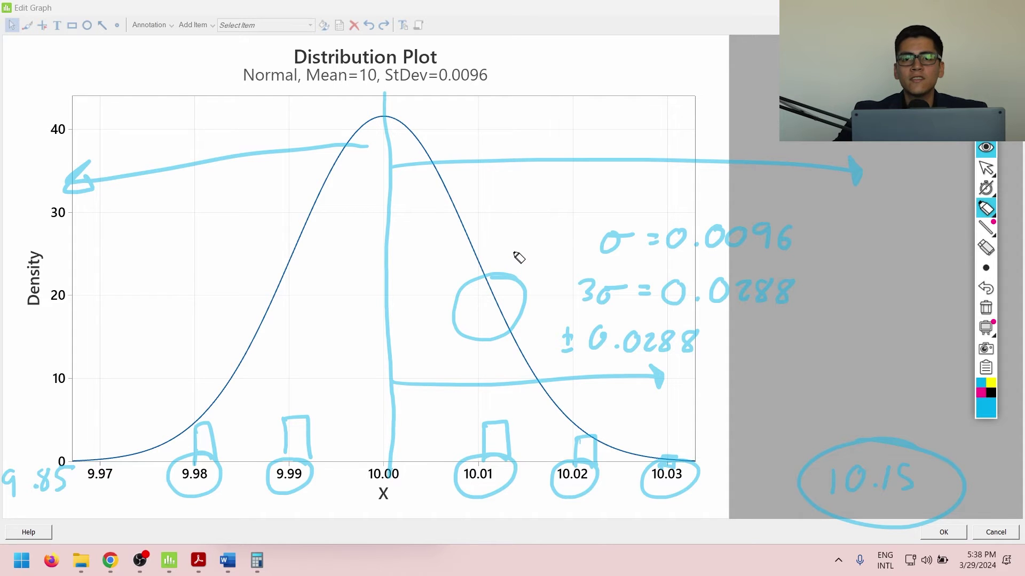
mouse_move(404, 458)
mouse_down()
mouse_move(378, 459)
mouse_move(376, 513)
mouse_move(404, 460)
mouse_move(419, 447)
mouse_move(425, 458)
mouse_move(413, 453)
mouse_up()
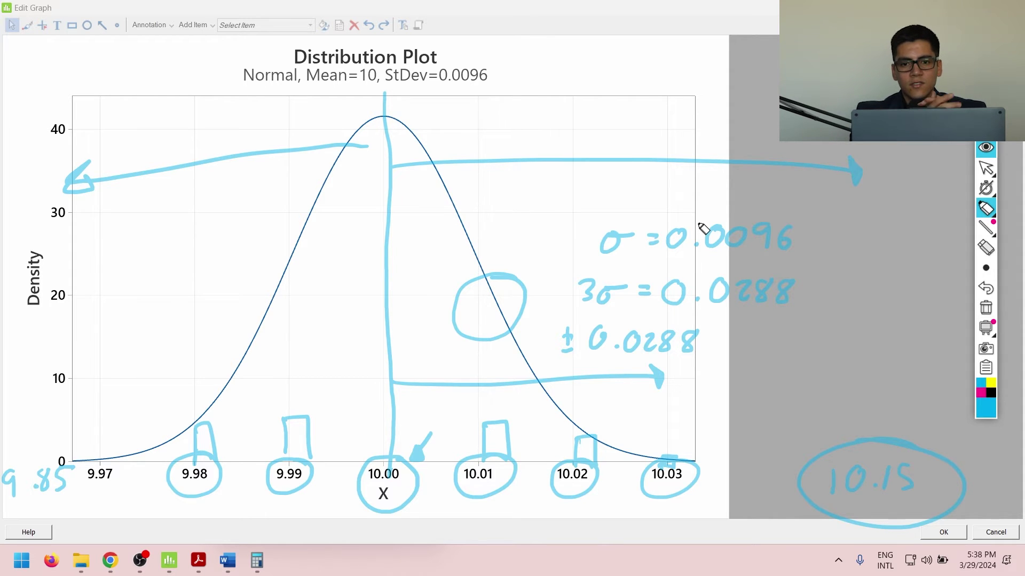
Clear the plot annotations and close the graph editor
click(986, 308)
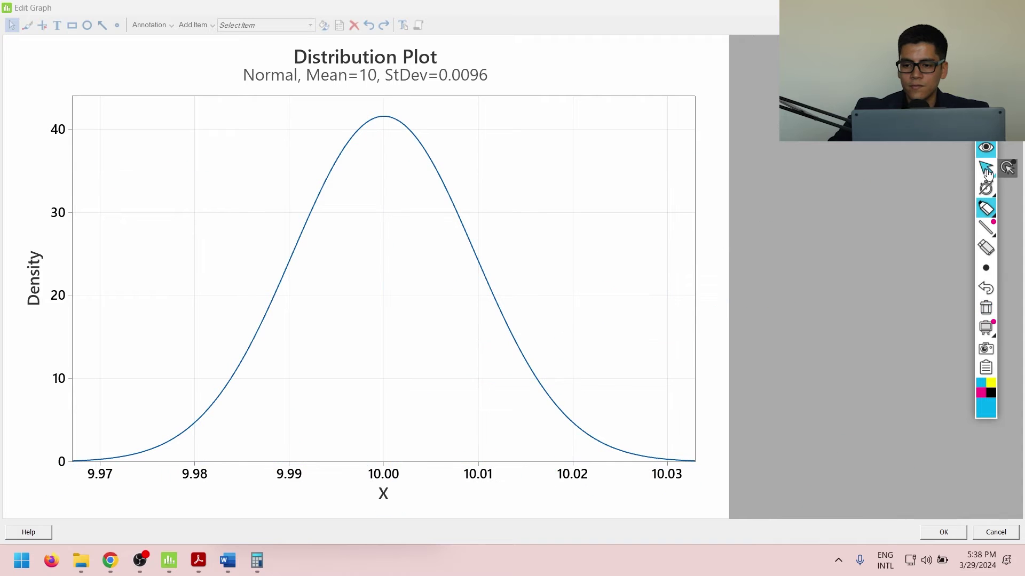
click(986, 171)
click(943, 531)
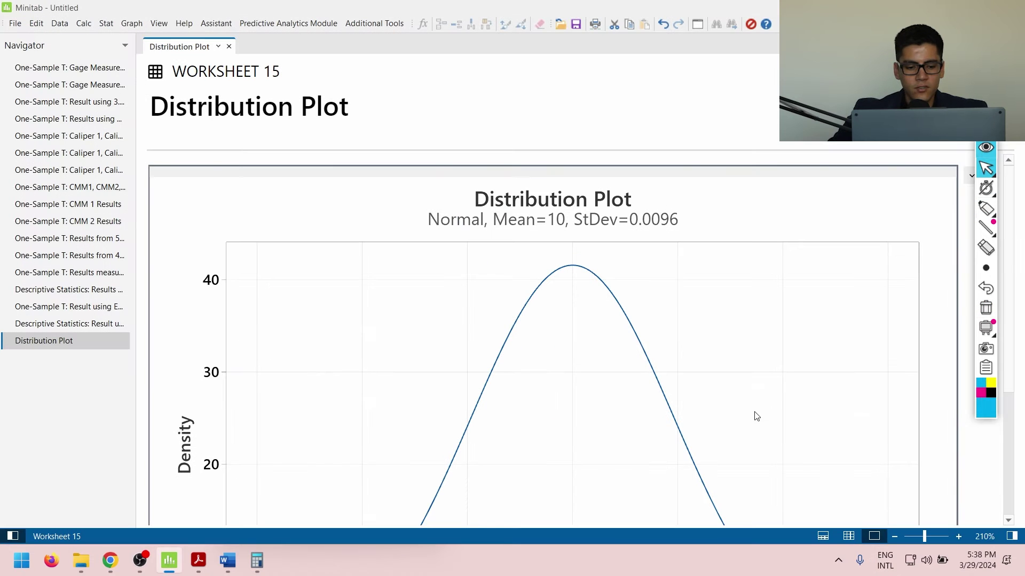
Plot normal curves with means 5, 6 and 8 using Vary Parameters, then open it maximized for editing
click(131, 24)
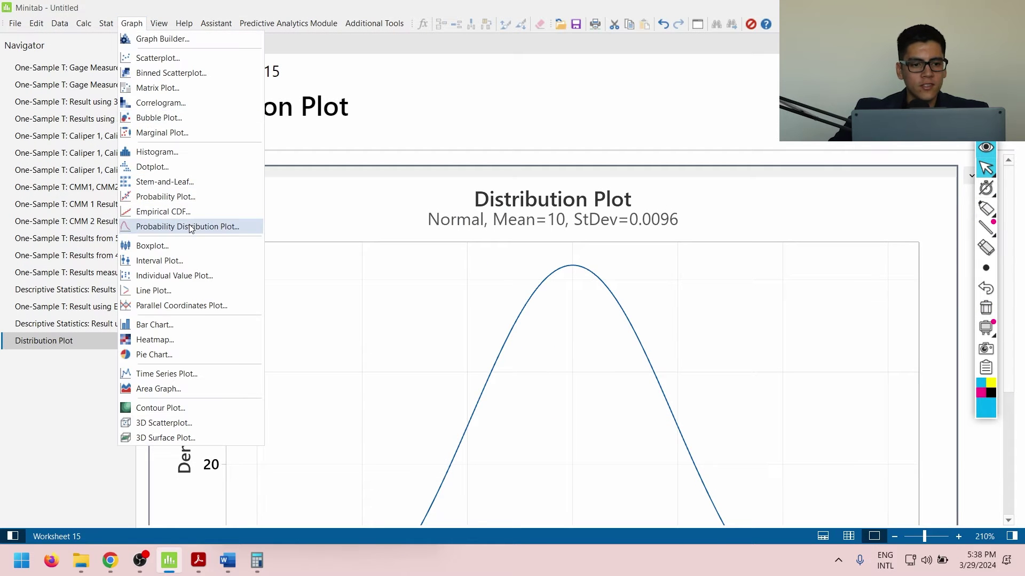
click(181, 224)
click(516, 322)
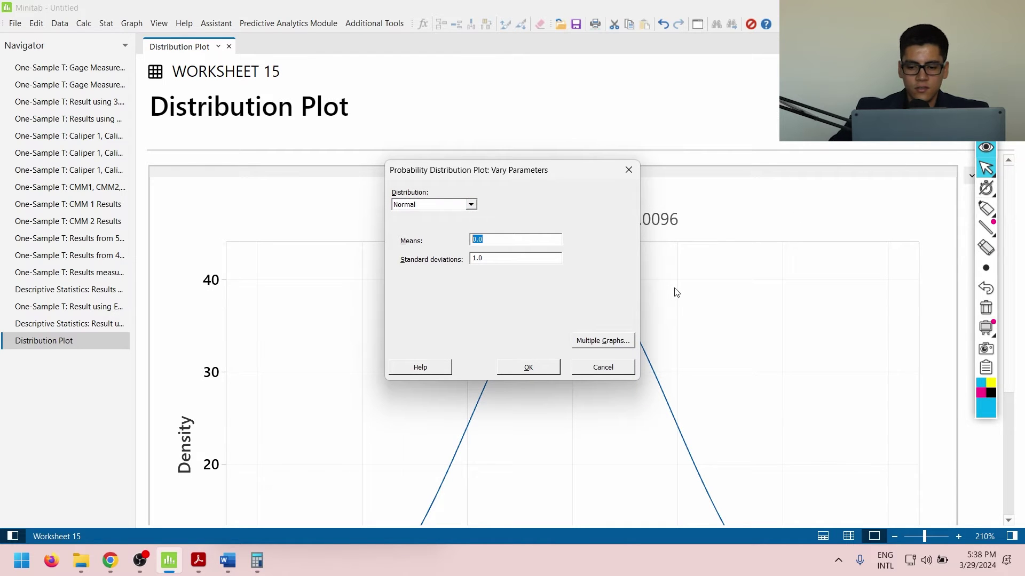
key(Tab)
click(257, 560)
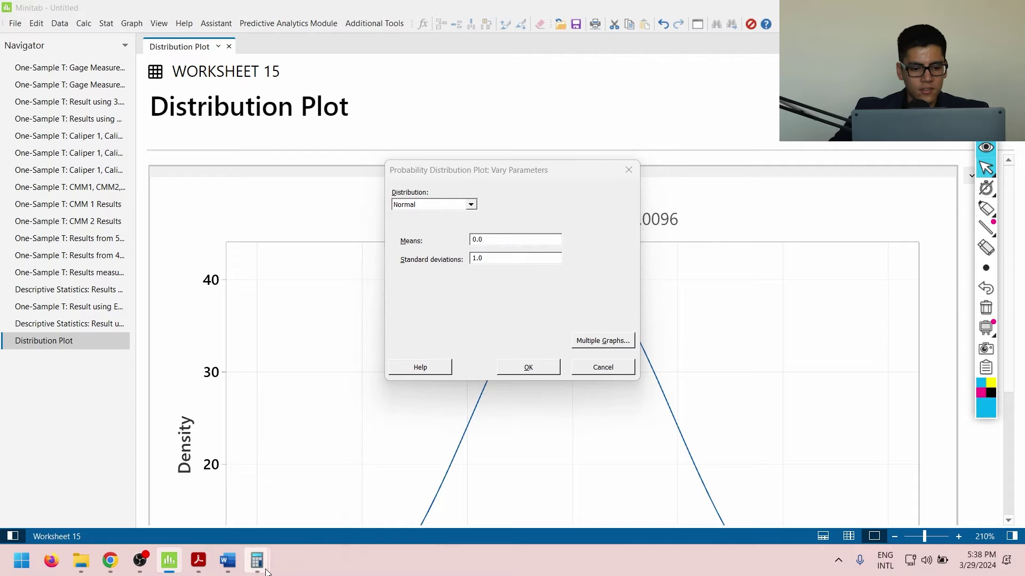
click(293, 504)
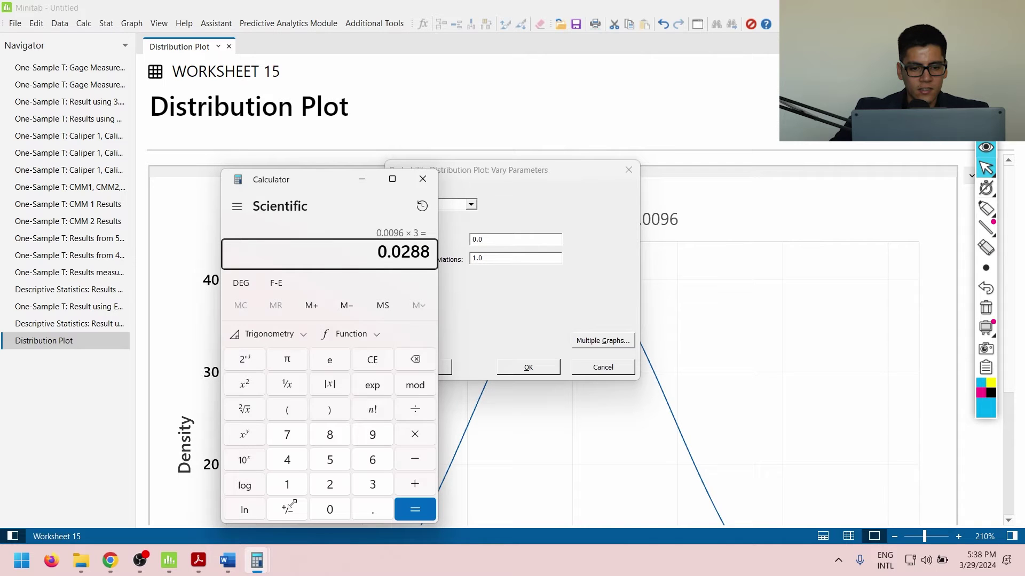
click(524, 258)
text(0.)
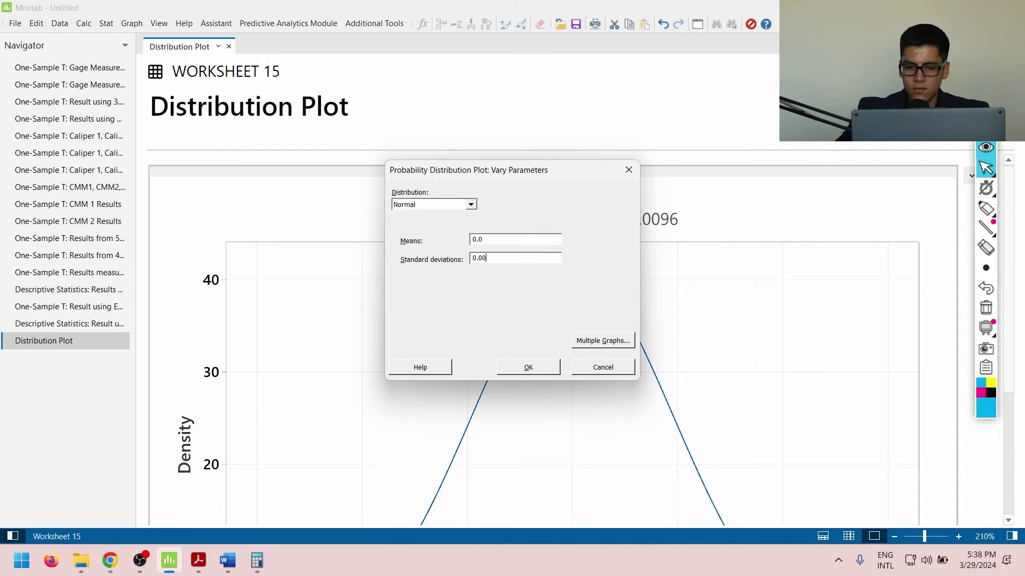
text(5)
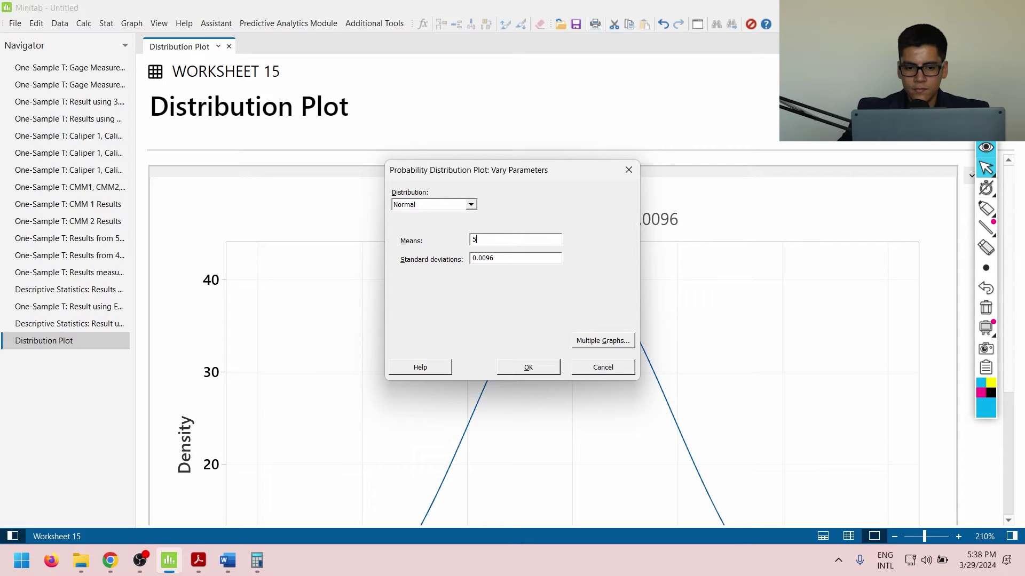
text( 6 8)
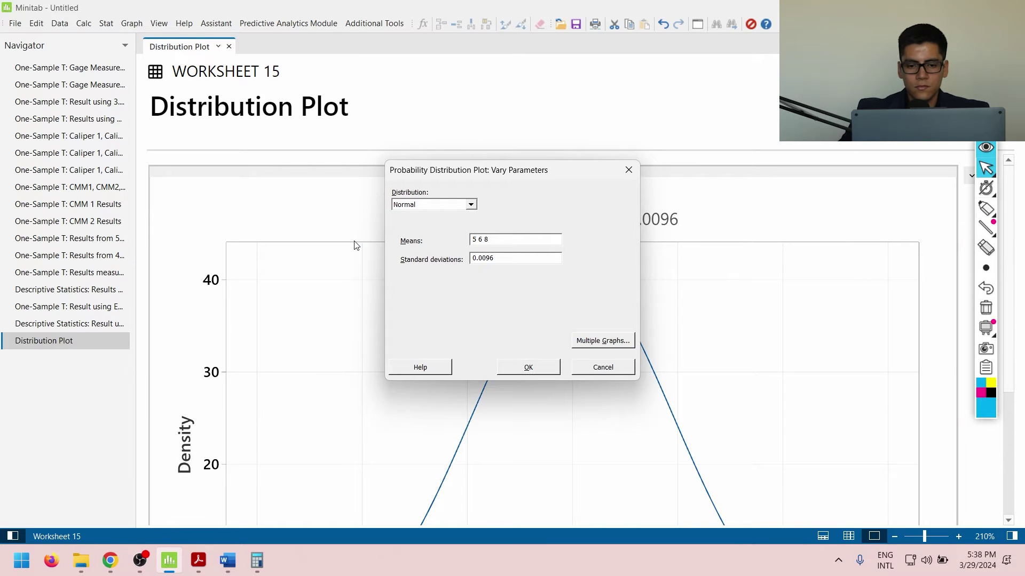
key(Return)
double_click(800, 186)
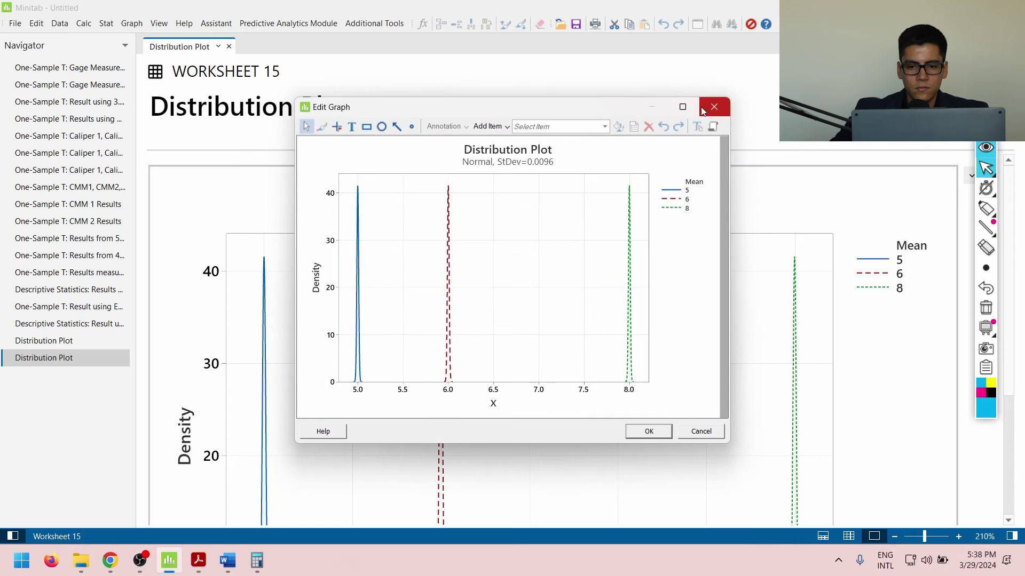
click(681, 108)
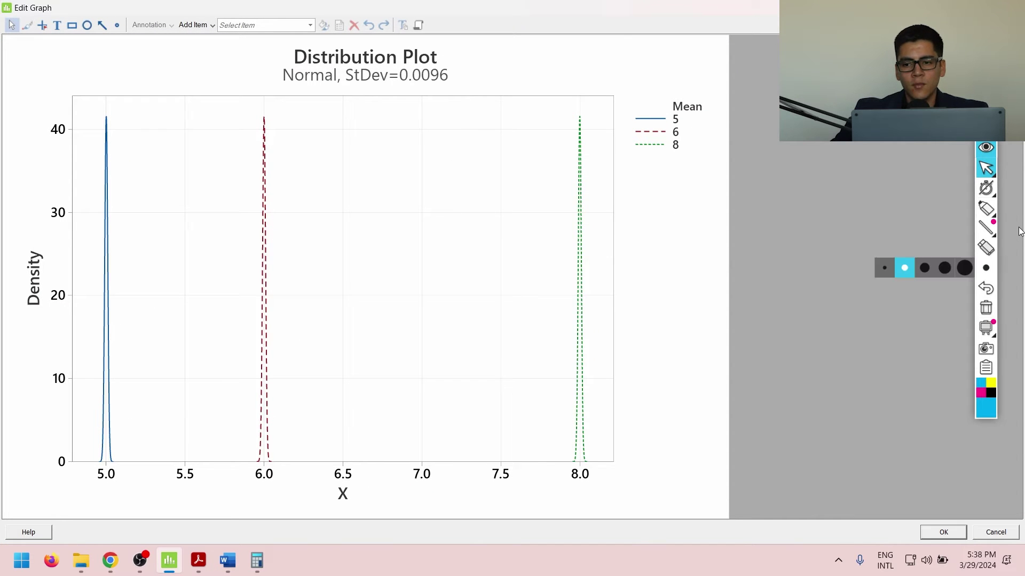
Circle the 5.0, 6.0 and 8.0 axis labels, erase the marks, and close the graph editor
click(986, 209)
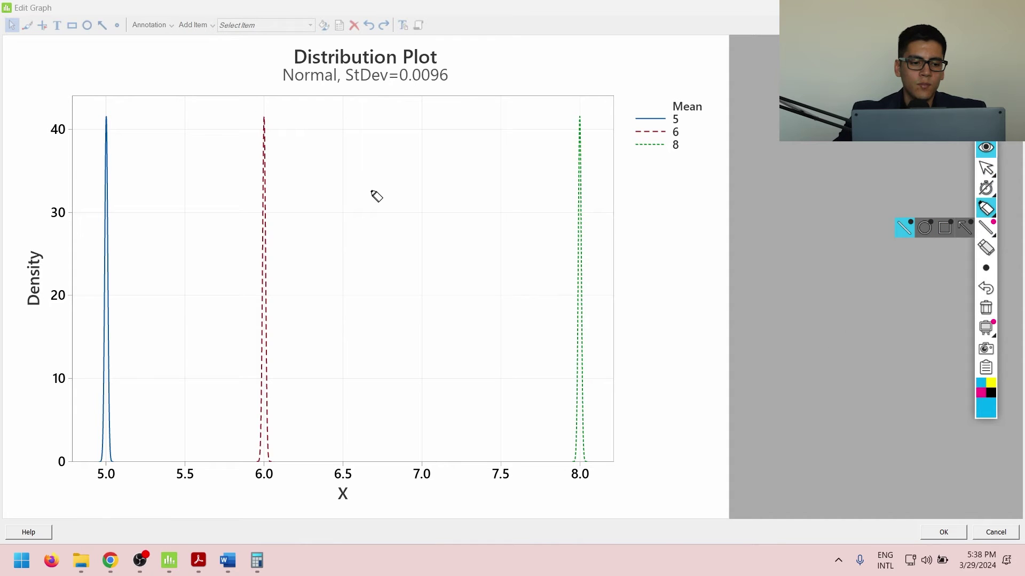
mouse_move(121, 466)
mouse_down()
mouse_move(96, 501)
mouse_move(115, 455)
mouse_move(105, 451)
mouse_move(115, 450)
mouse_move(101, 448)
mouse_move(109, 448)
mouse_up()
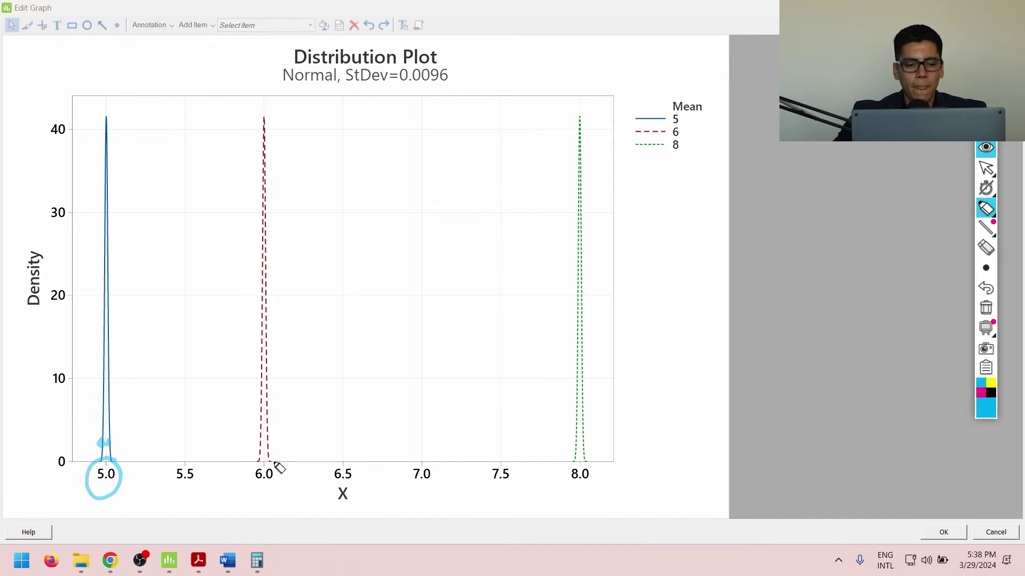
mouse_move(271, 461)
mouse_down()
mouse_move(248, 489)
mouse_move(280, 469)
mouse_move(256, 450)
mouse_up()
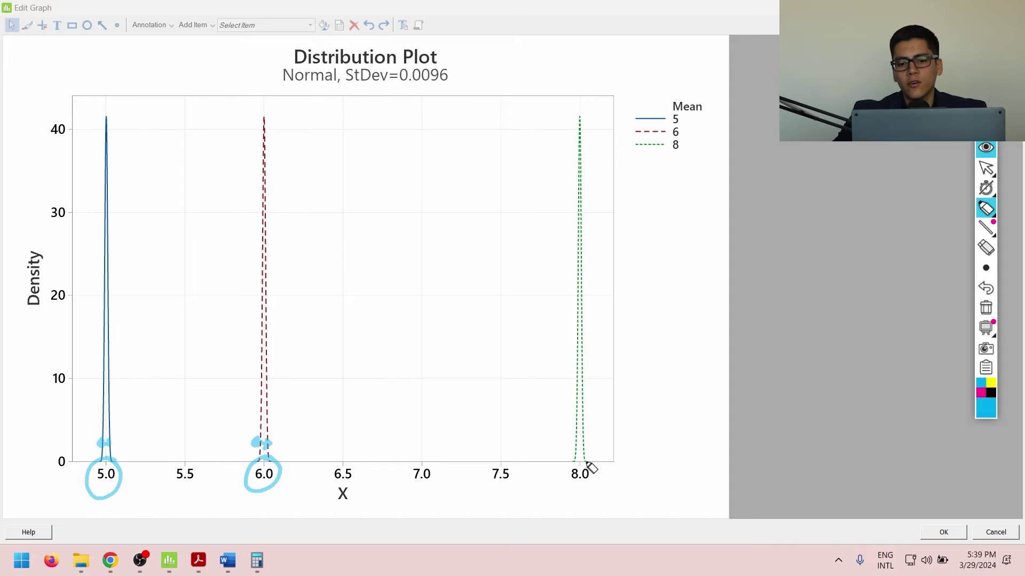
mouse_move(600, 467)
mouse_down()
mouse_move(572, 466)
mouse_move(571, 486)
mouse_move(606, 471)
mouse_move(578, 441)
mouse_up()
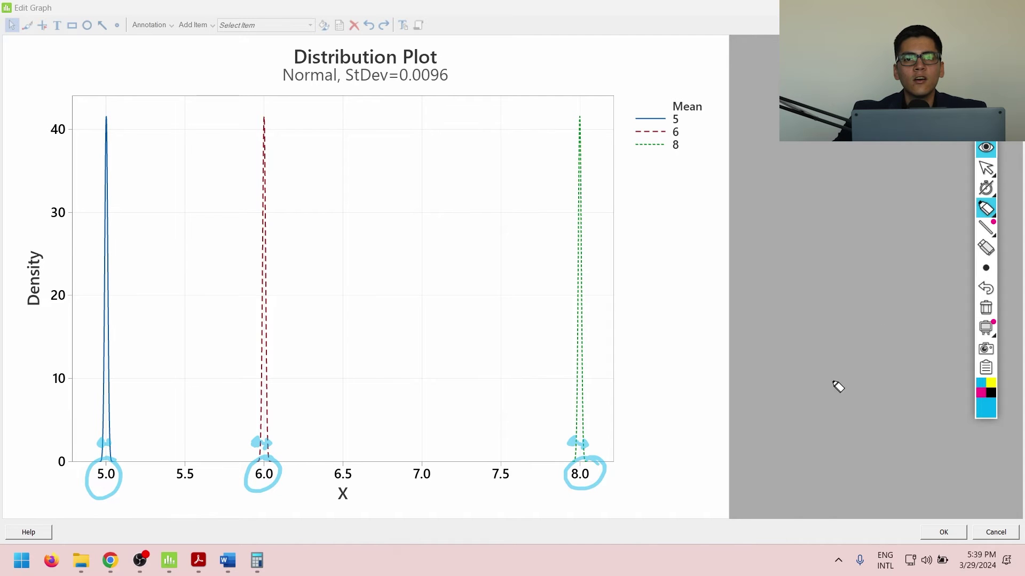
click(987, 311)
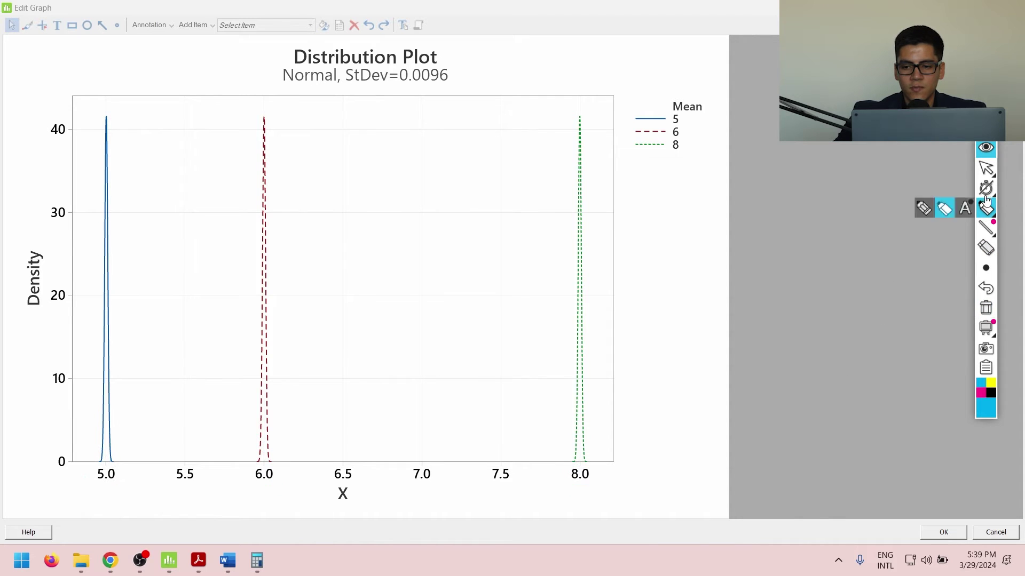
click(944, 533)
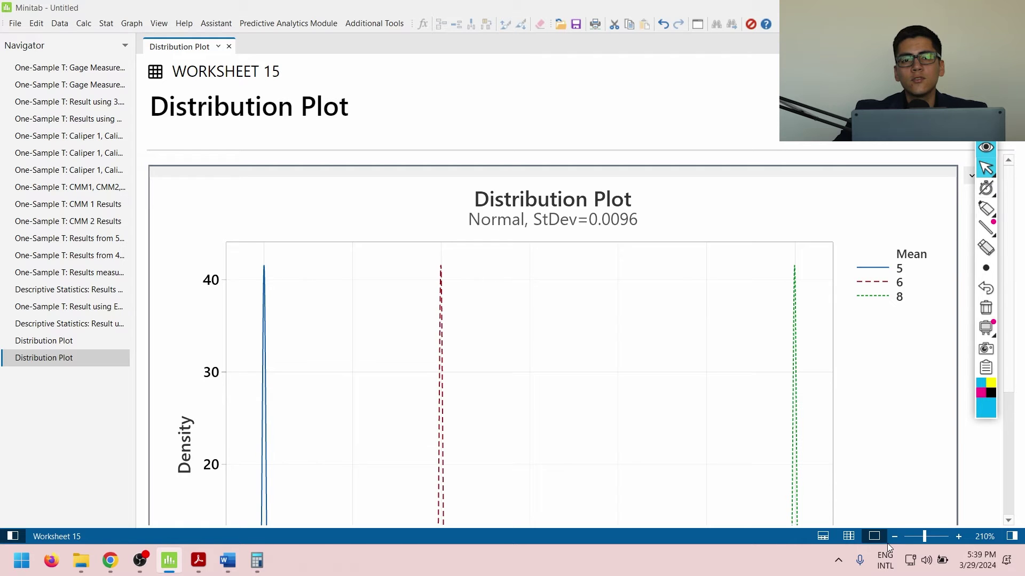
click(227, 560)
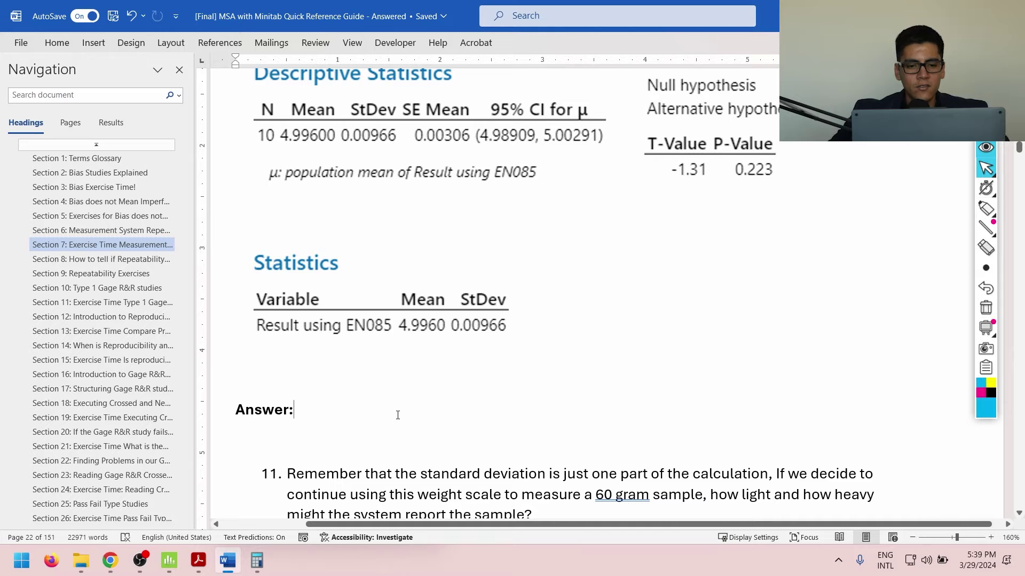
Type 'The system is not biased. The test method standard deviation is 0.0096' as question 10's answer
text(The sy)
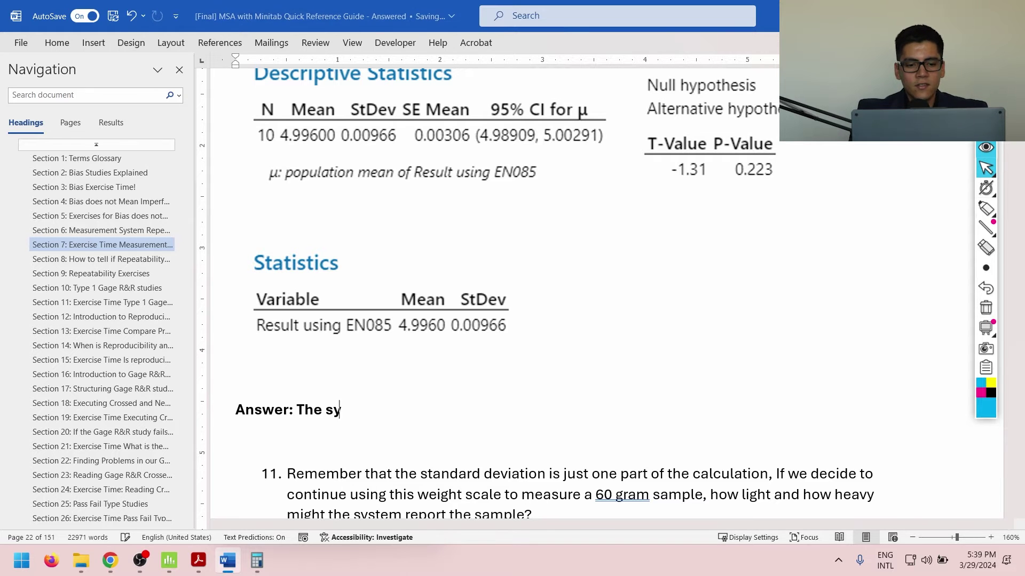
text(stem is not bi)
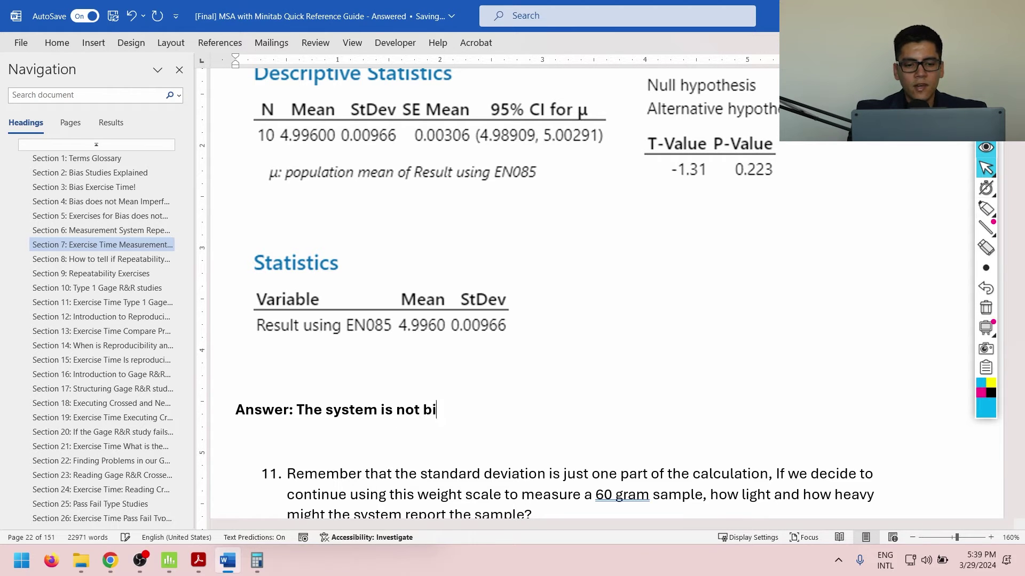
text(ased. The )
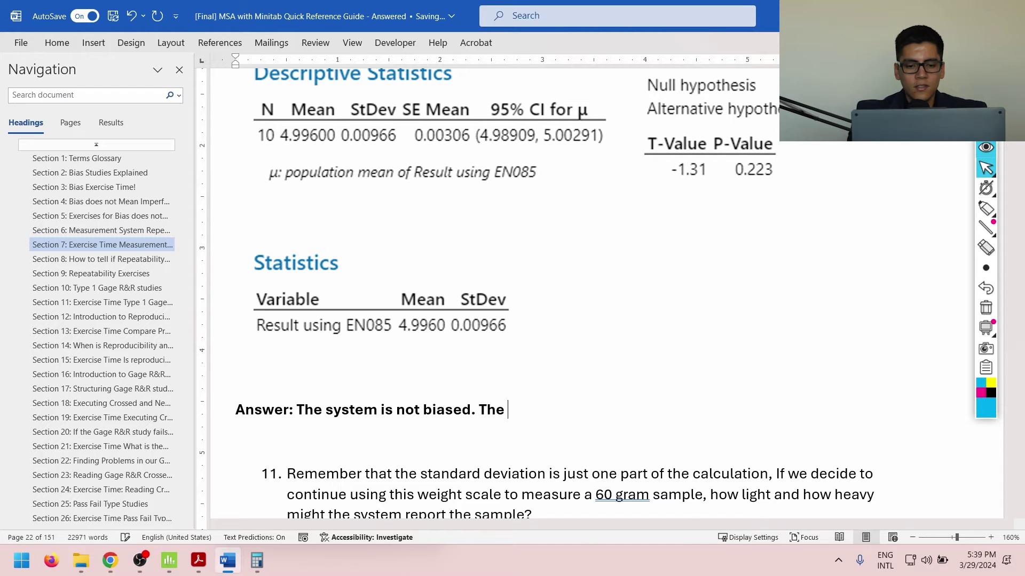
text(test method)
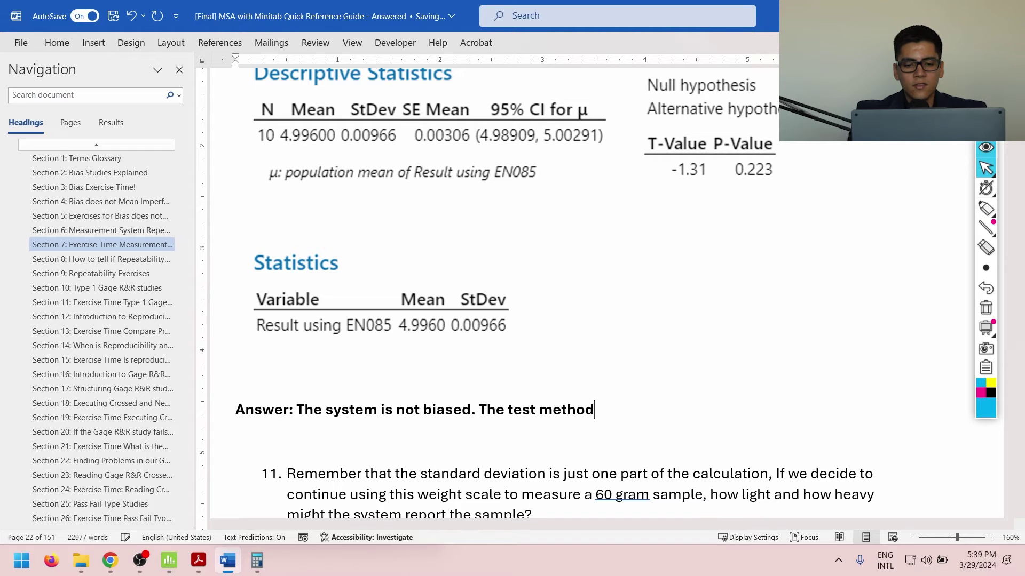
text( standard deviation )
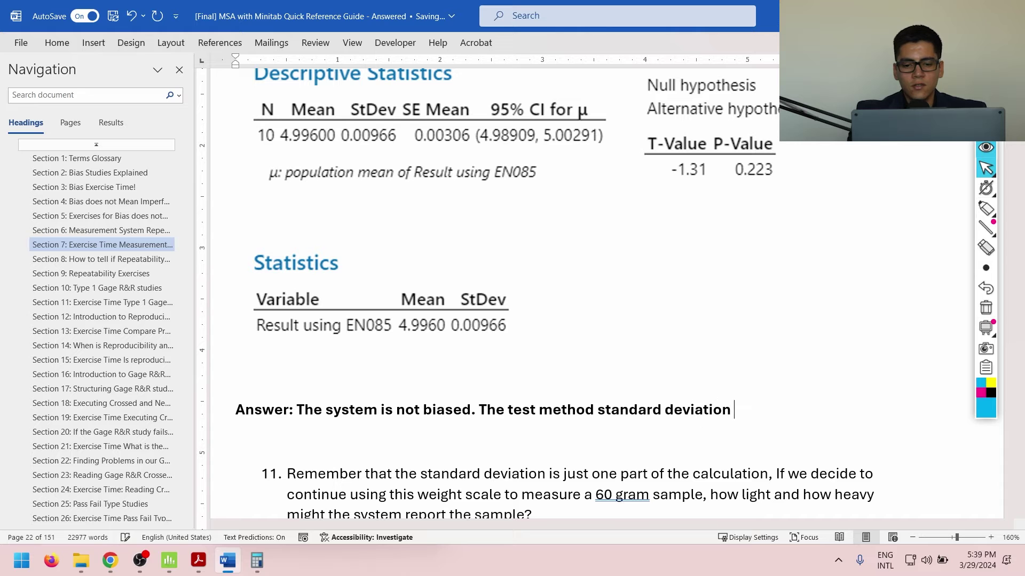
text(is 0.0096)
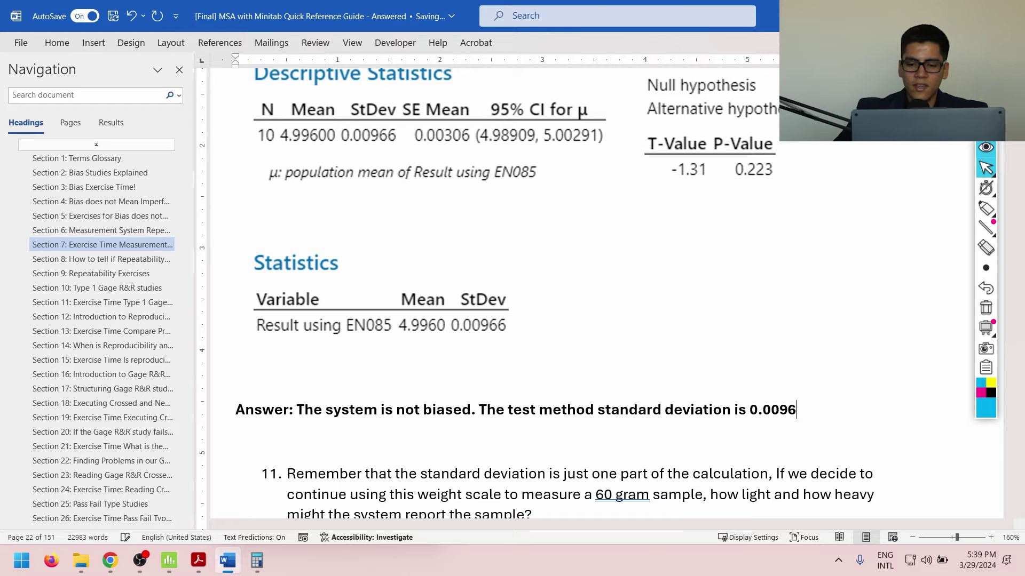
scroll(423, 393, down, 2)
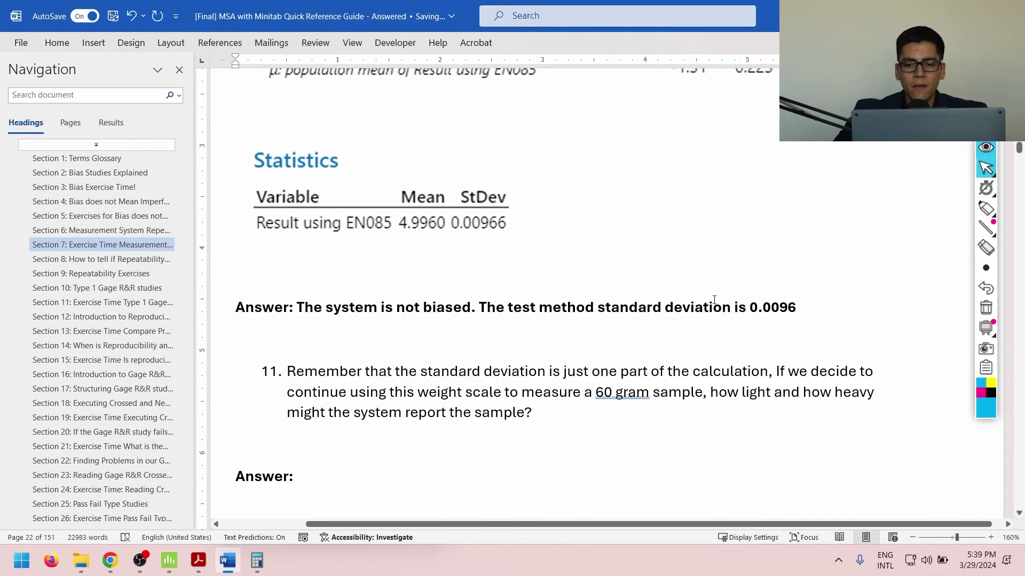
drag(802, 307, 751, 309)
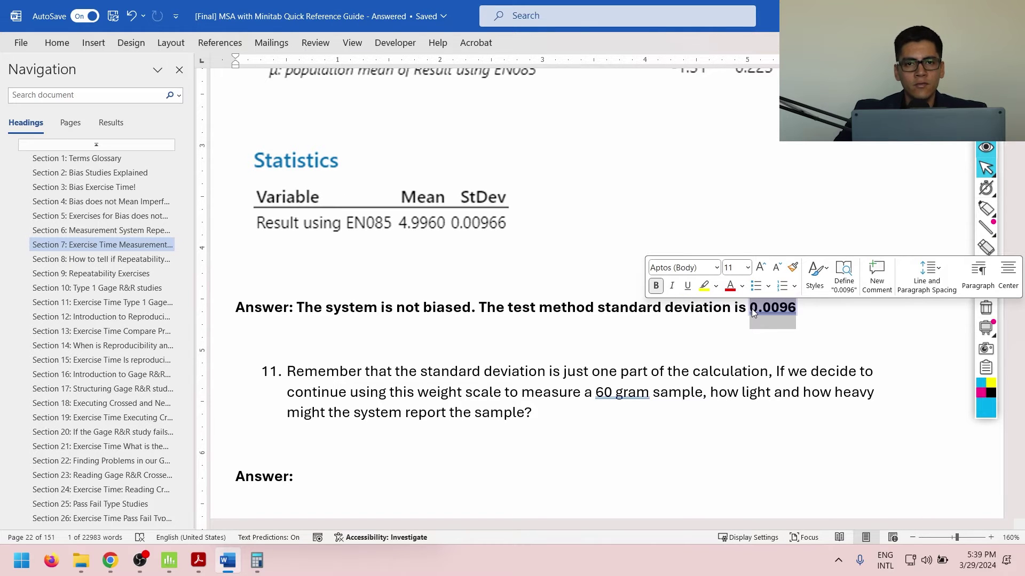
scroll(480, 267, down, 4)
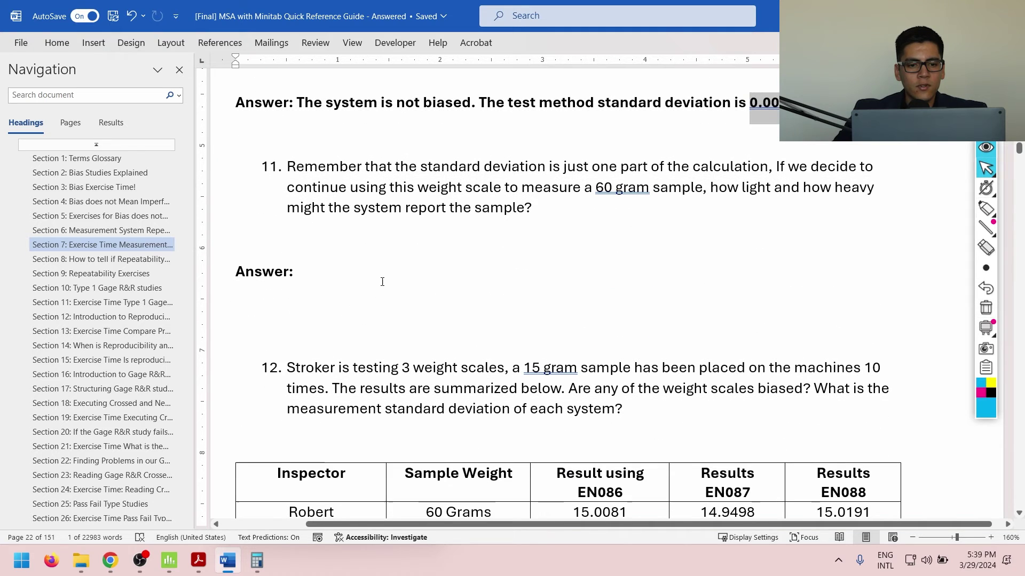
click(380, 281)
drag(289, 167, 768, 168)
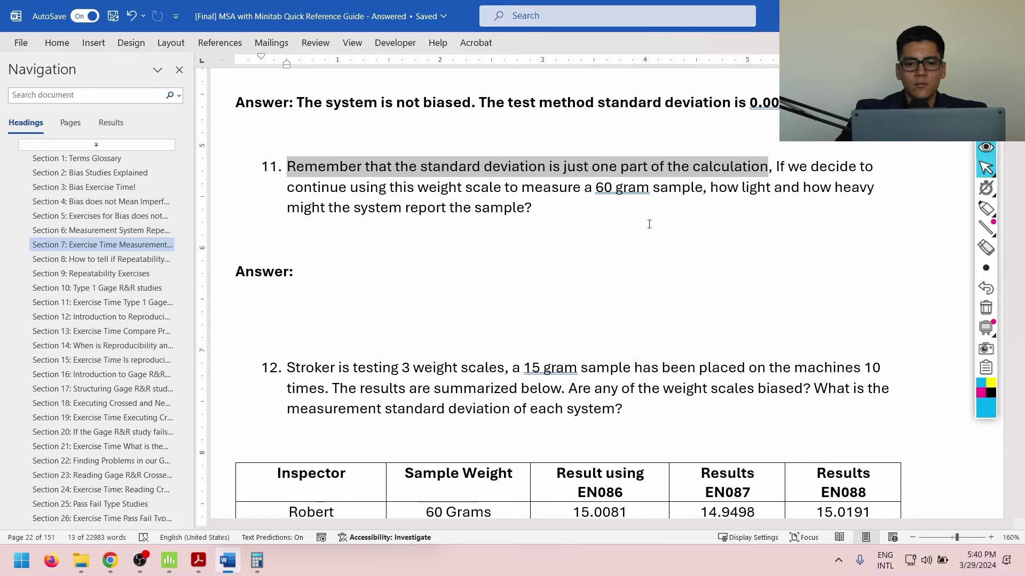
scroll(649, 224, up, 4)
drag(794, 309, 727, 313)
scroll(727, 312, down, 2)
scroll(587, 288, up, 10)
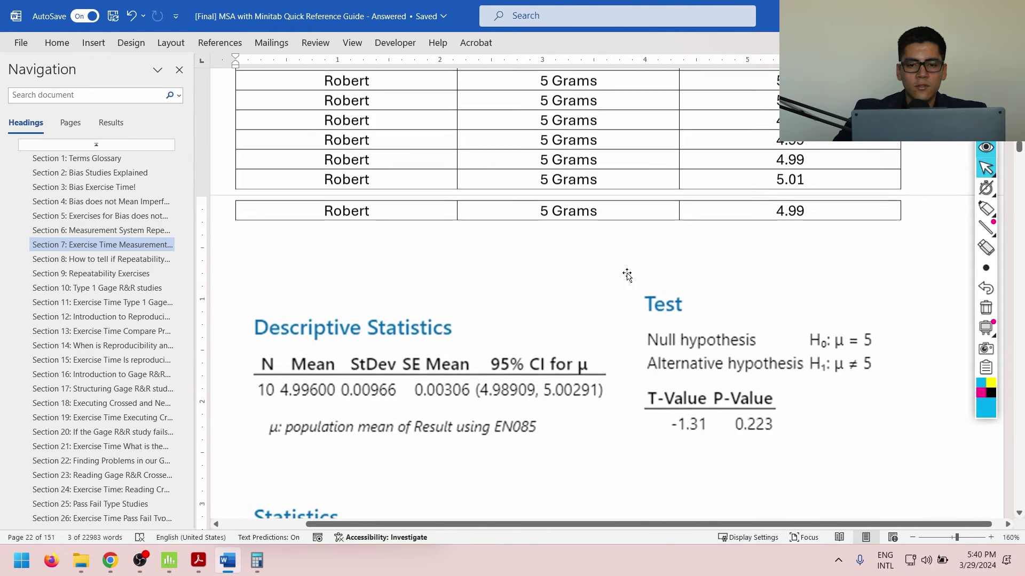
drag(609, 233, 591, 371)
scroll(585, 370, down, 8)
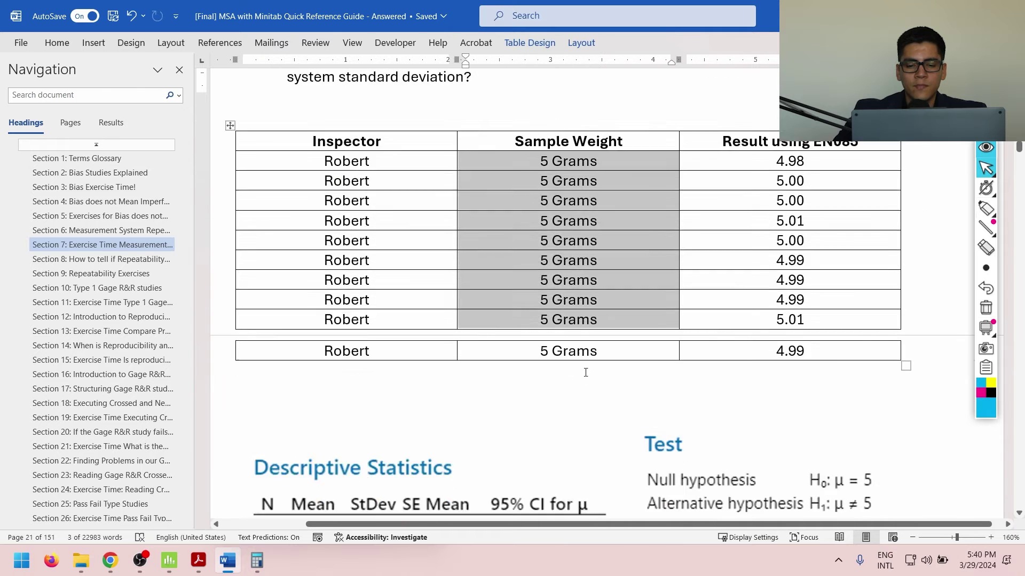
scroll(578, 351, down, 5)
click(398, 318)
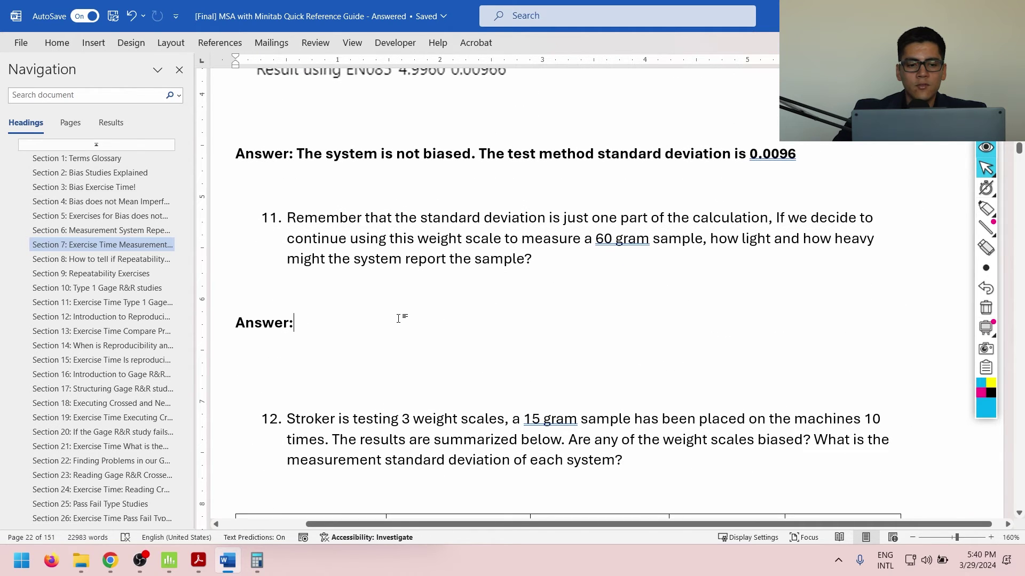
click(394, 302)
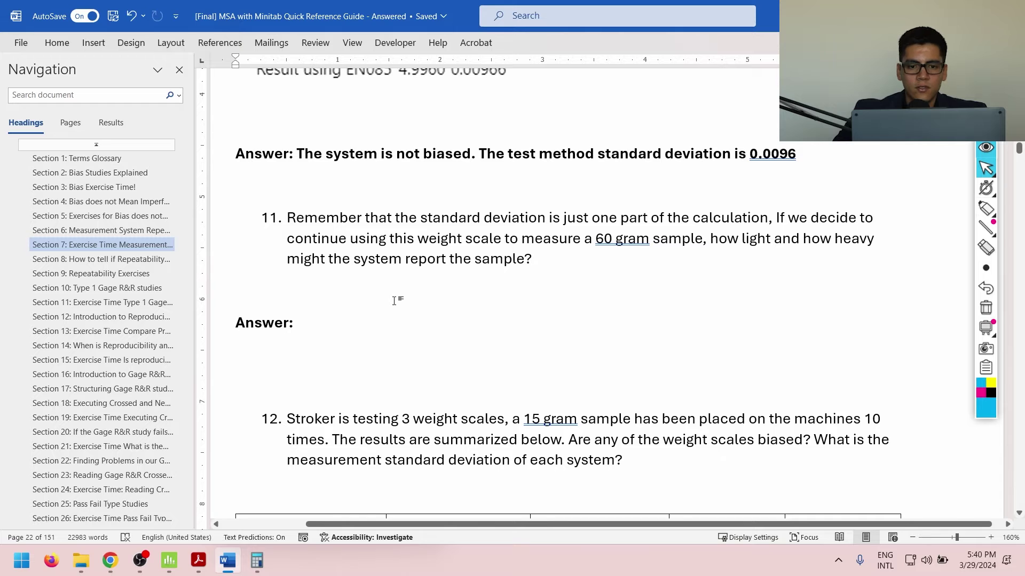
Start the answer line with '60 grams +- 3(0.0096) = 60 gram'
key(Return)
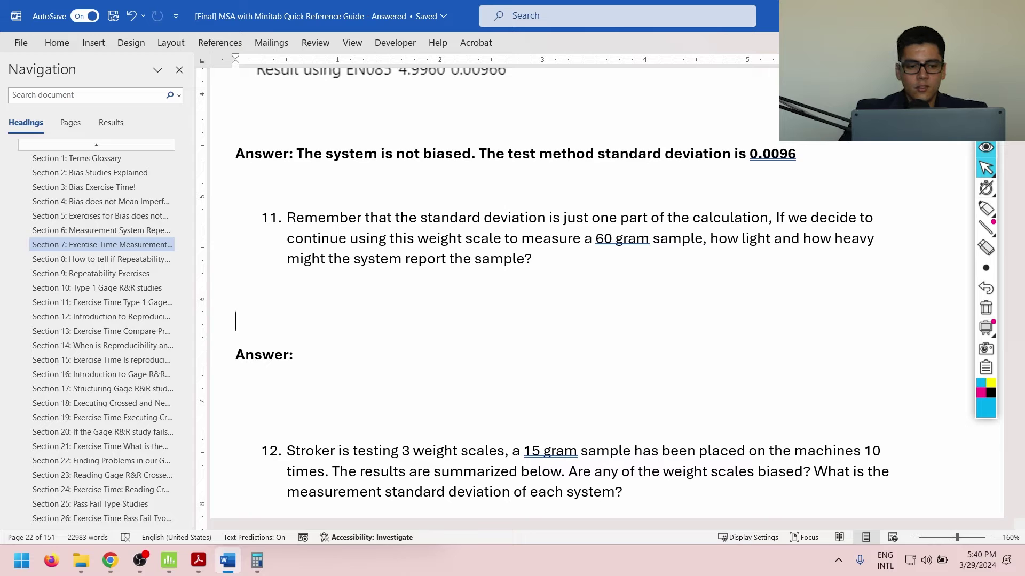
text(60)
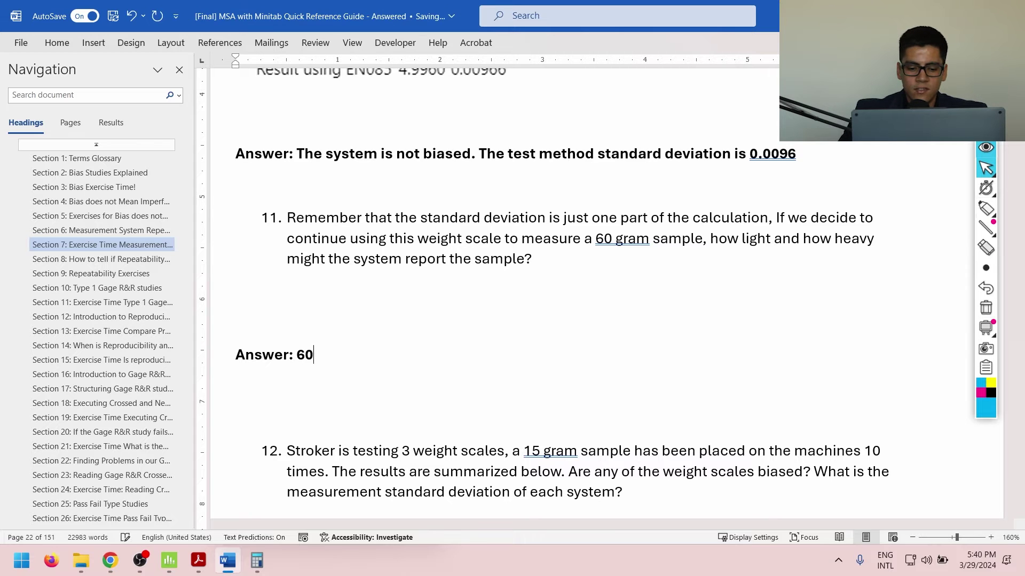
text( grams +- )
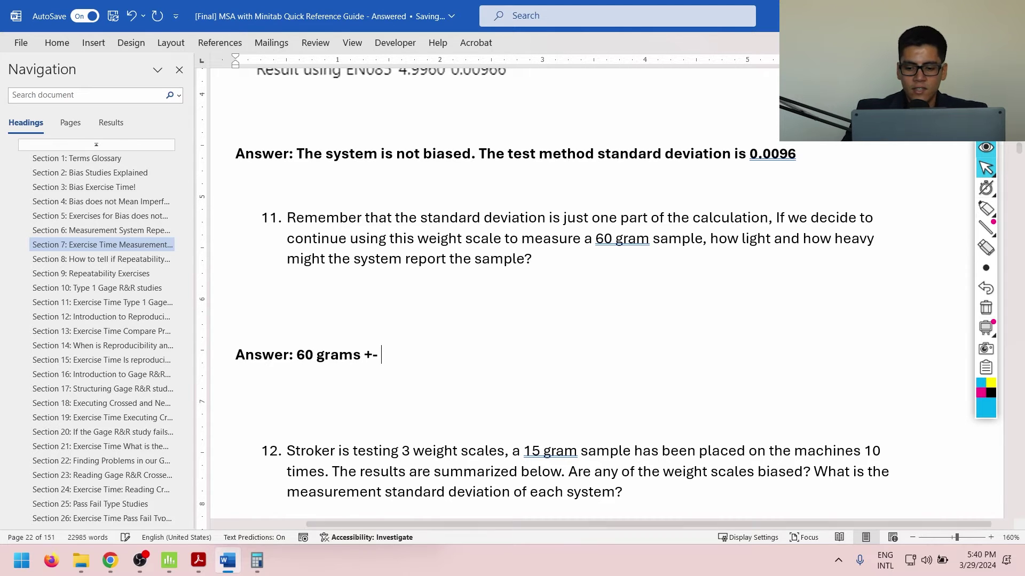
text(3(0.0)
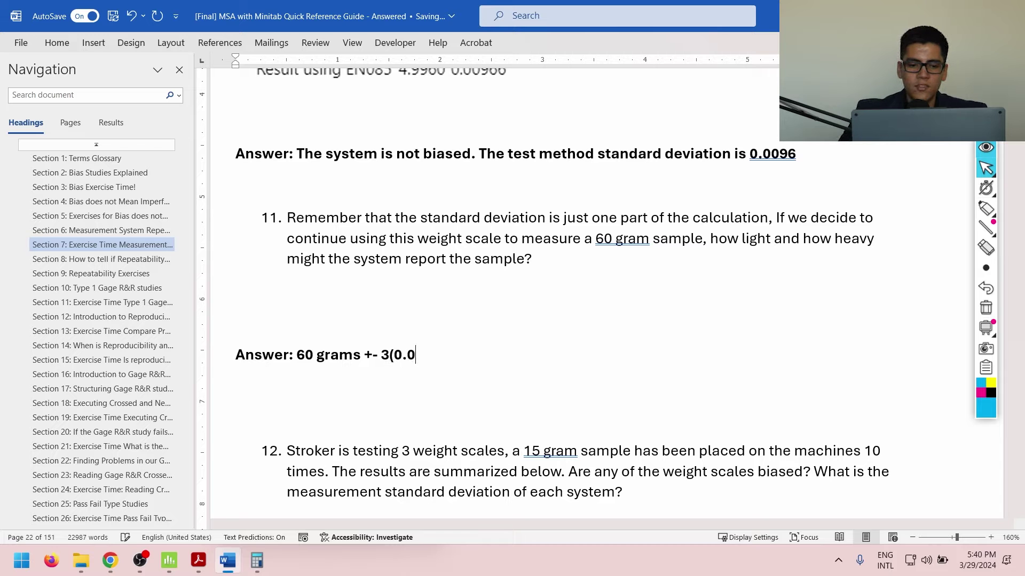
text(0)
scroll(418, 283, up, 2)
scroll(417, 283, down, 2)
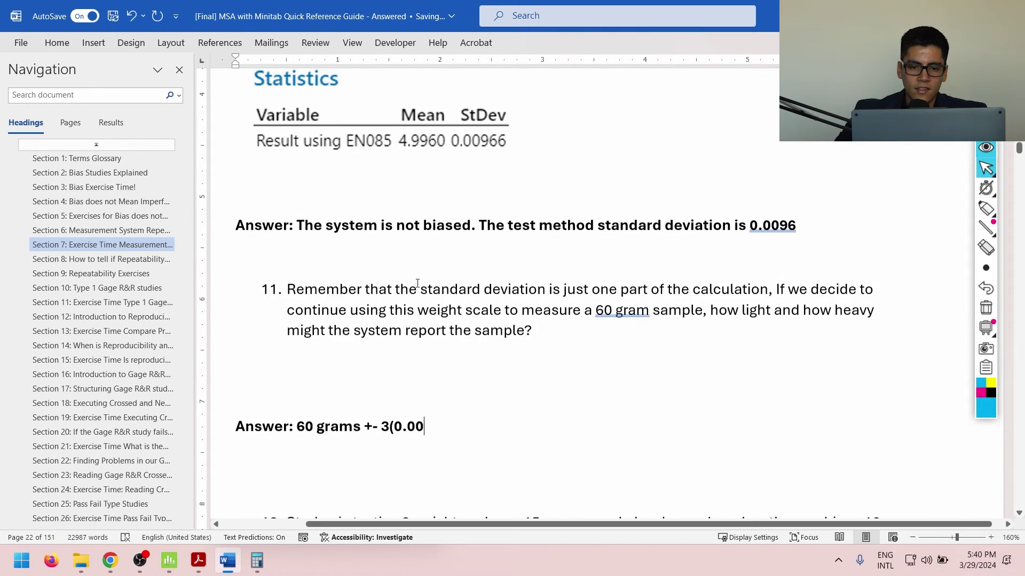
scroll(418, 282, up, 1)
text(966)
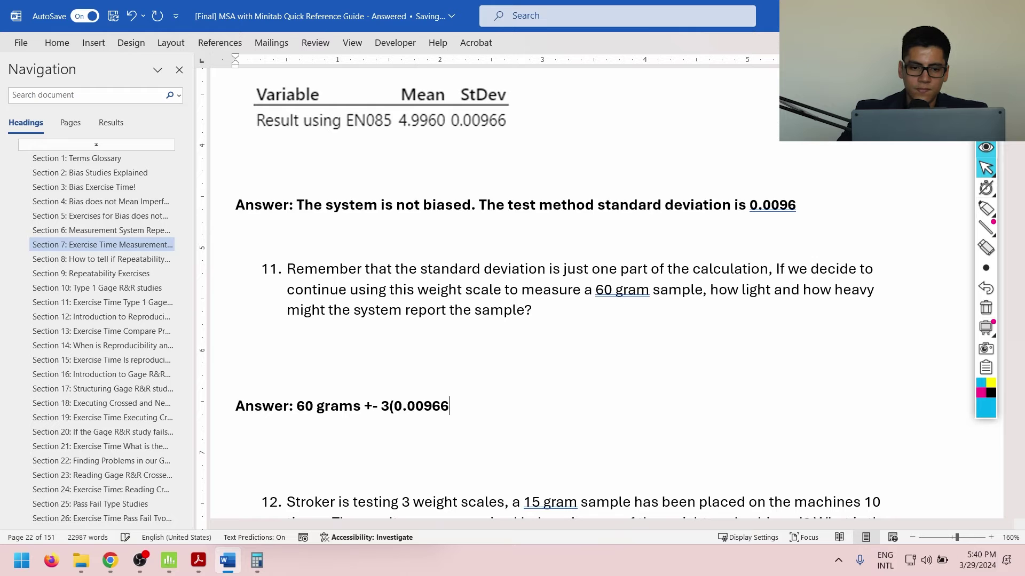
scroll(420, 282, up, 5)
scroll(420, 282, down, 6)
text(6)
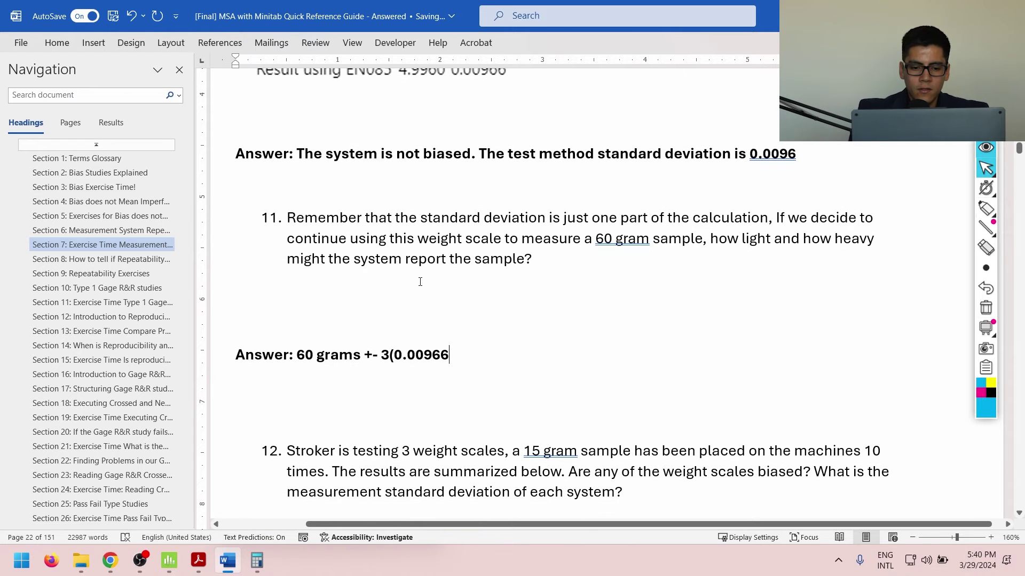
text() =)
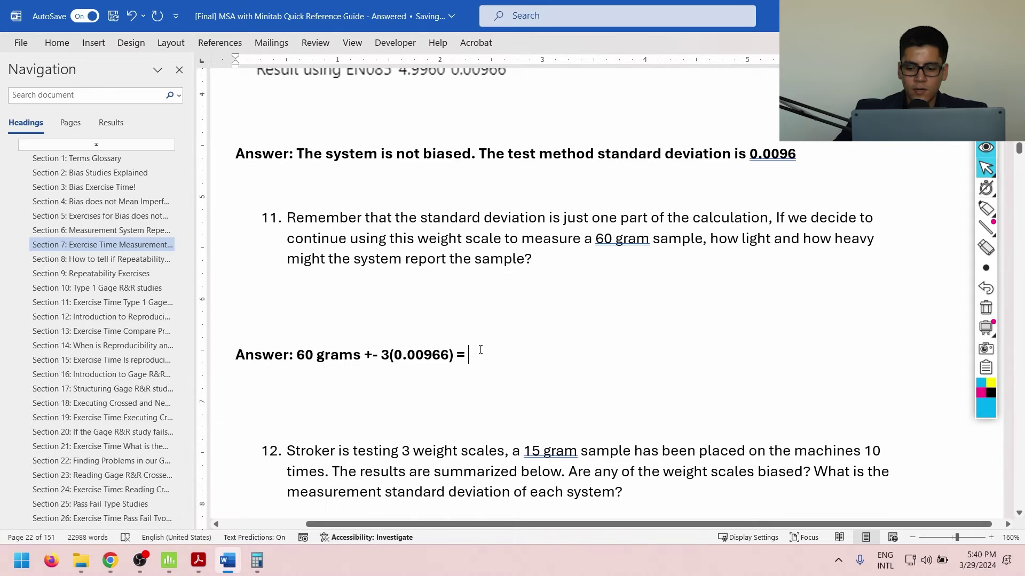
text( 60 grams +-)
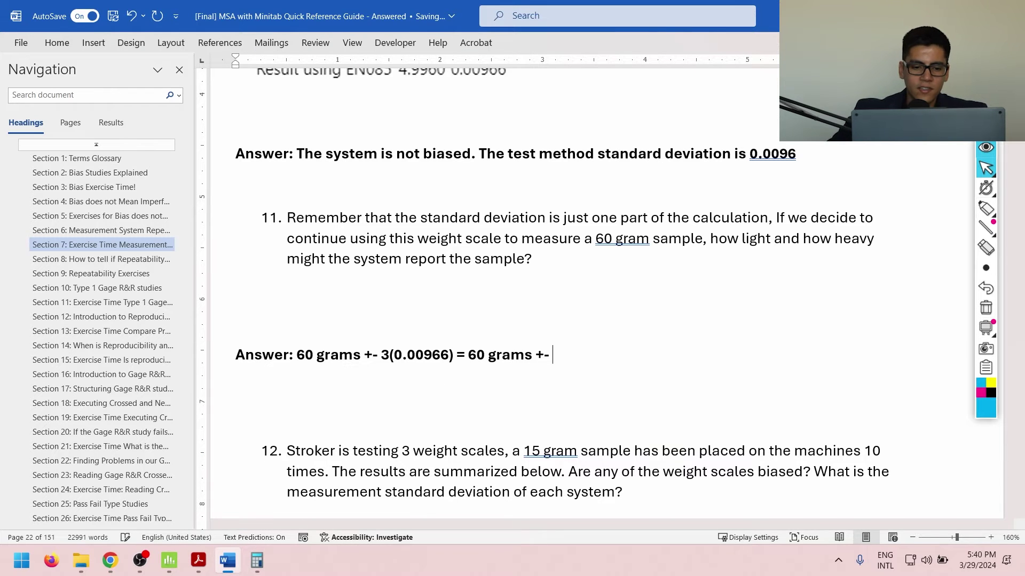
Check the 3 × 0.0096 result in Calculator and continue typing 0.0288
mouse_move(256, 561)
click(301, 516)
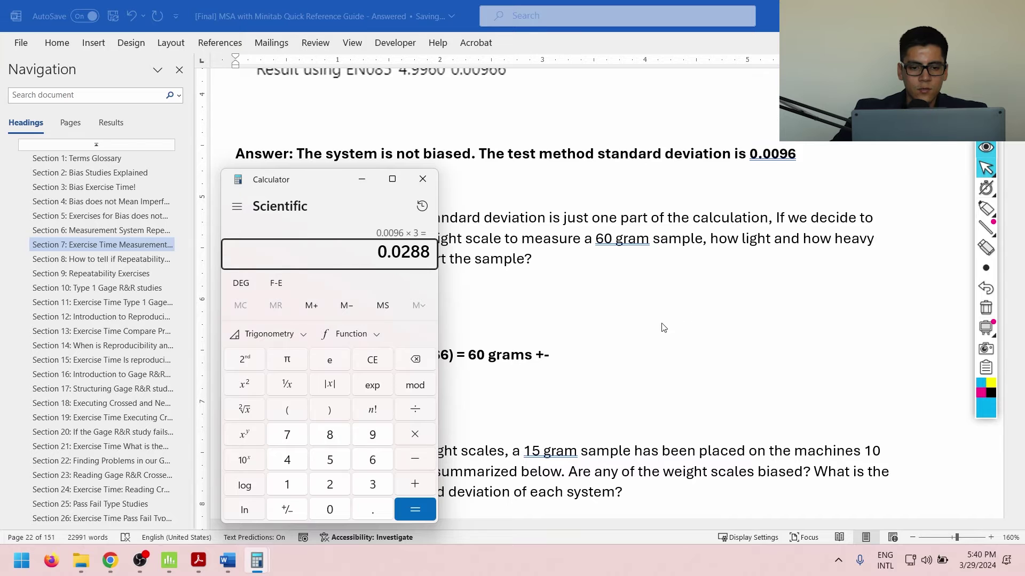
click(566, 355)
text(0.0288 = [)
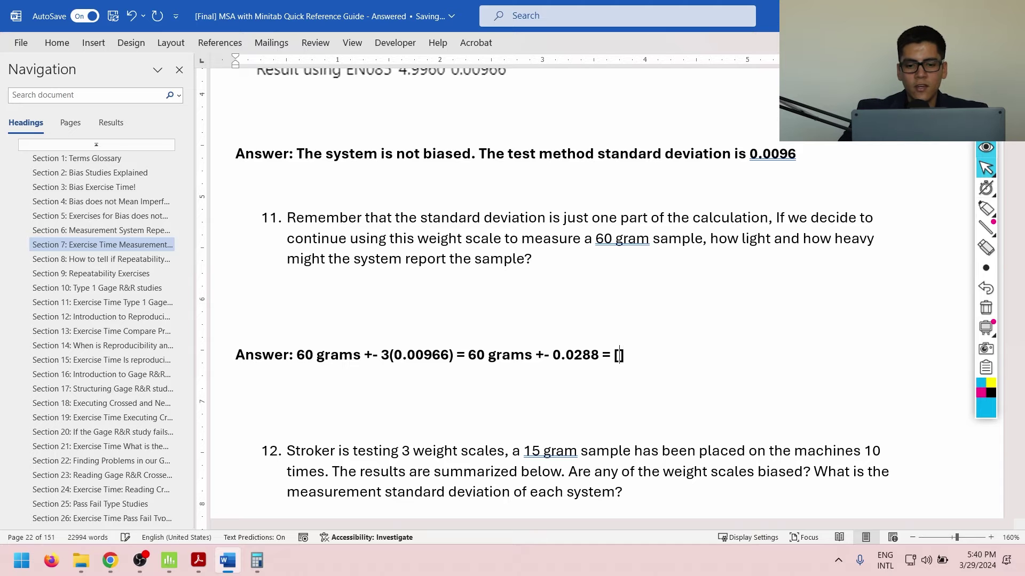
Compute the lower bound in Calculator and type '59.9712 -' into the answer
mouse_move(256, 561)
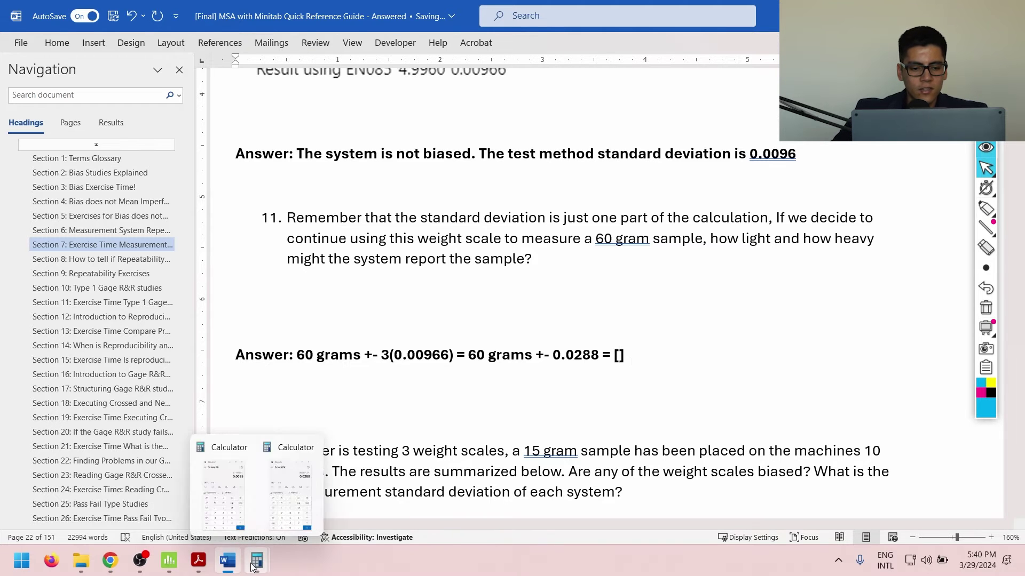
click(310, 498)
key(minus)
text(60)
key(Return)
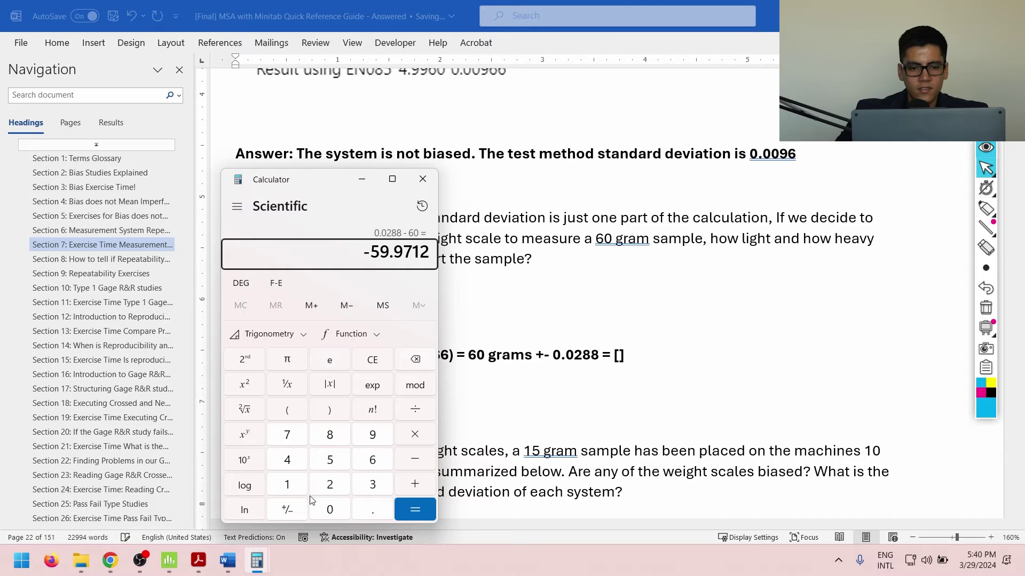
click(619, 355)
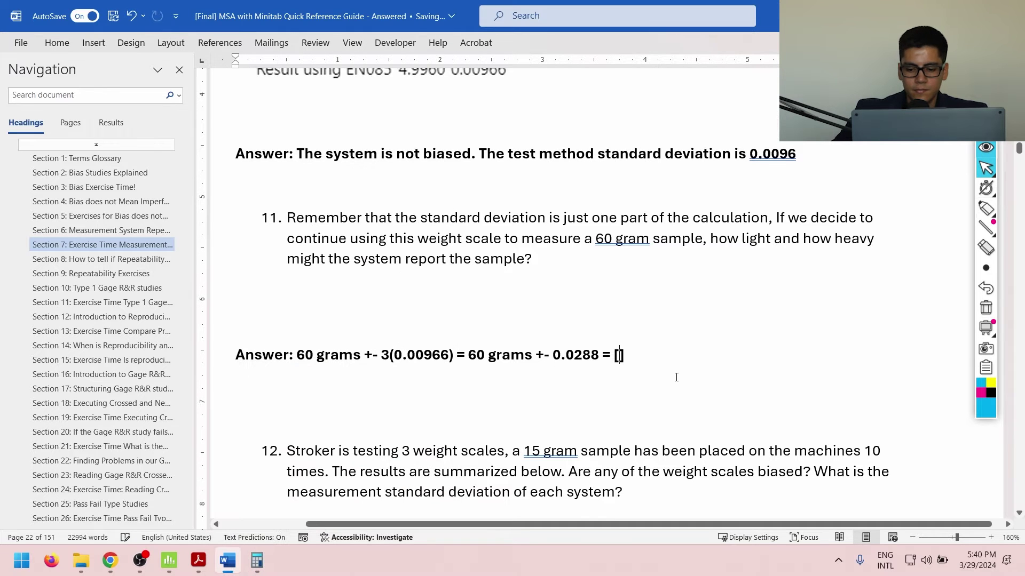
text(59.)
key(alt+Tab)
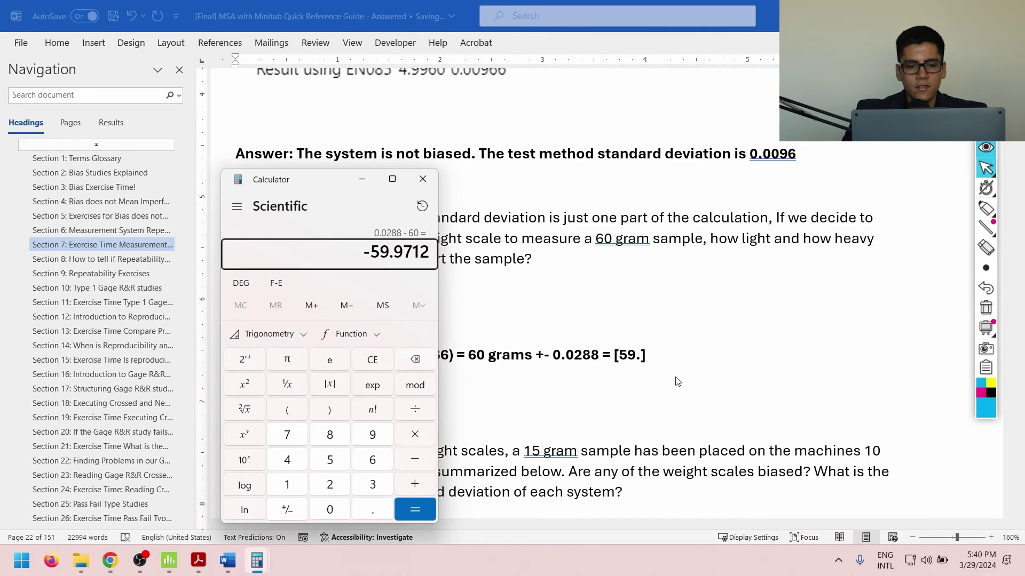
key(alt+Tab)
text(9712)
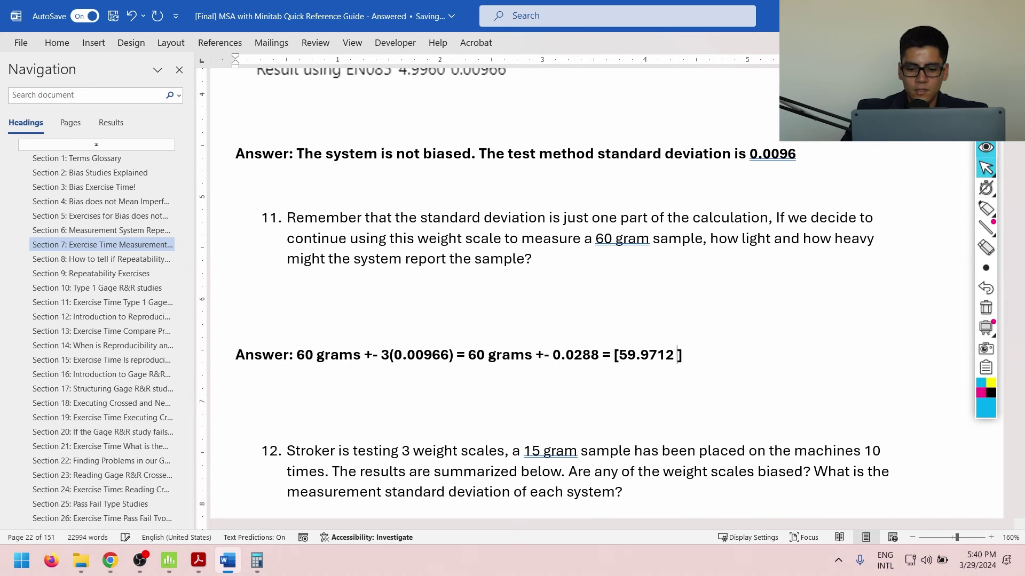
text( -)
Compute 60 + 0.0288 and paste 60.0288 as the upper bound
key(alt+Tab)
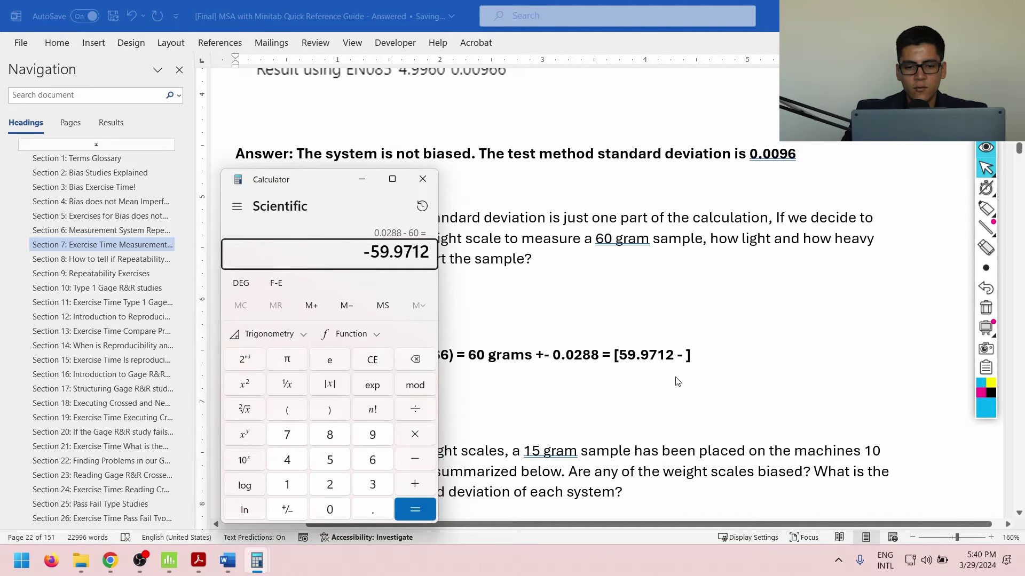
text(60 + 0.0288)
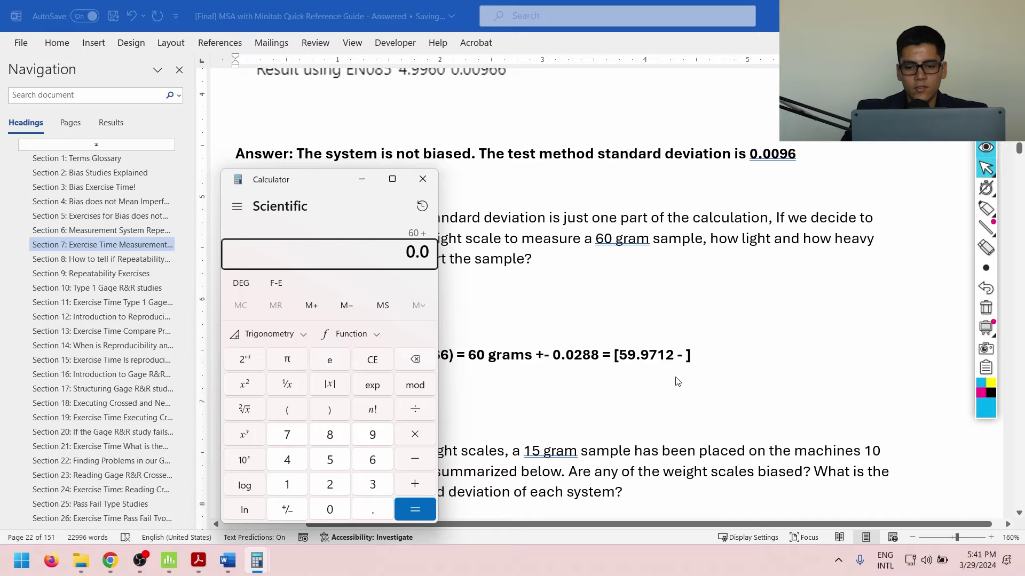
key(Return)
key(alt+Tab)
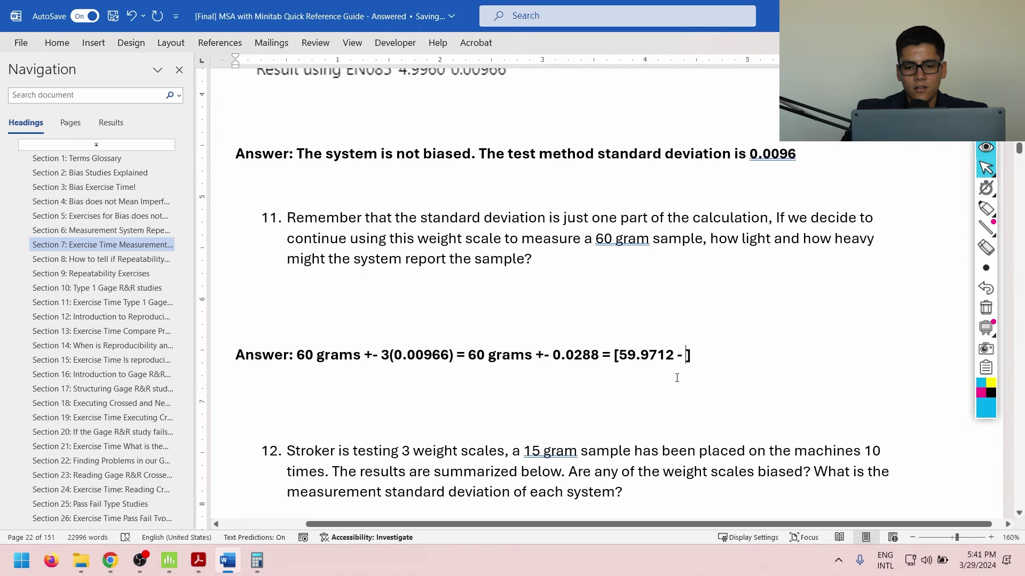
key(alt+Tab)
key(alt+Tab)
text(60.0288)
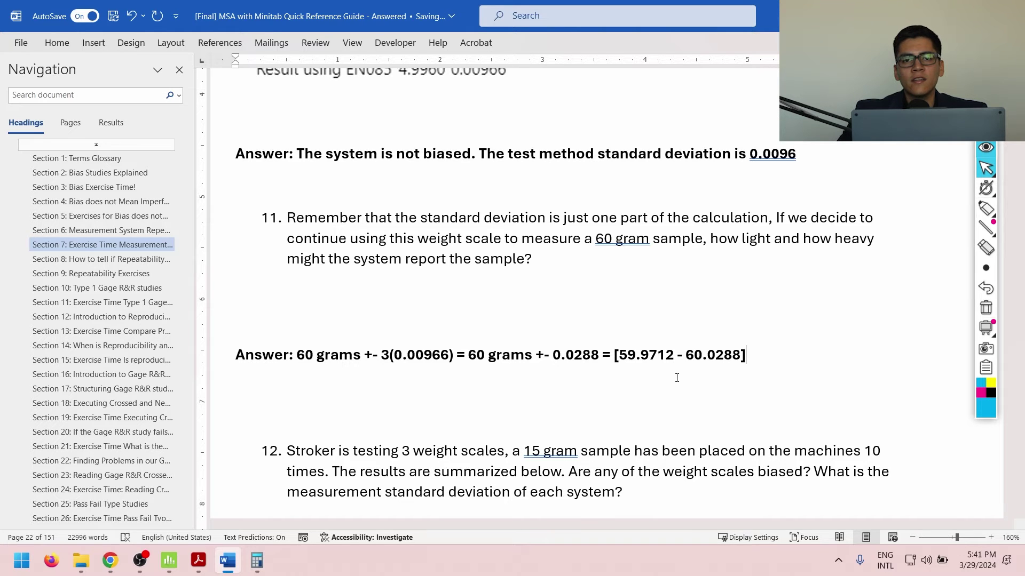
scroll(672, 376, down, 5)
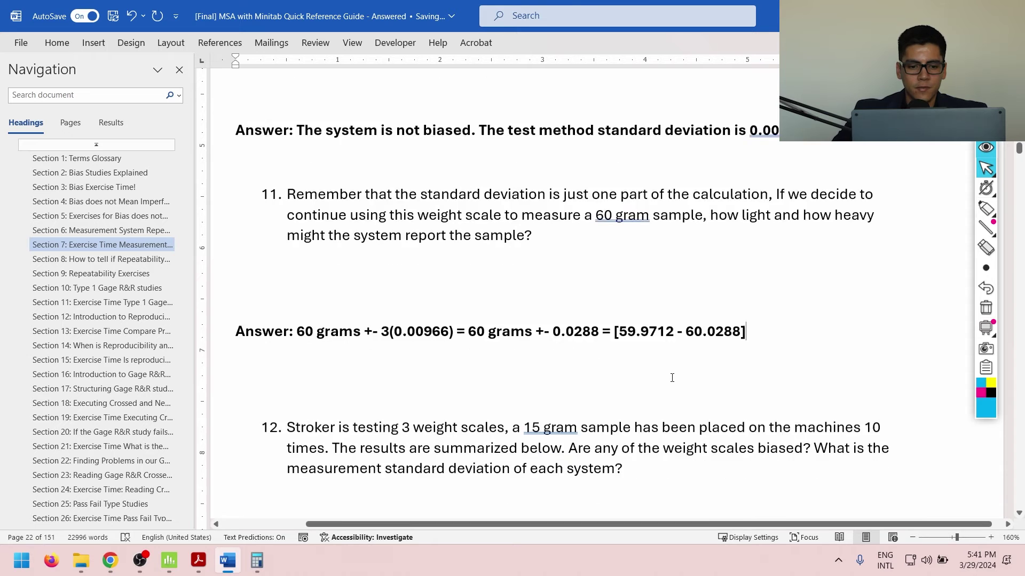
click(654, 179)
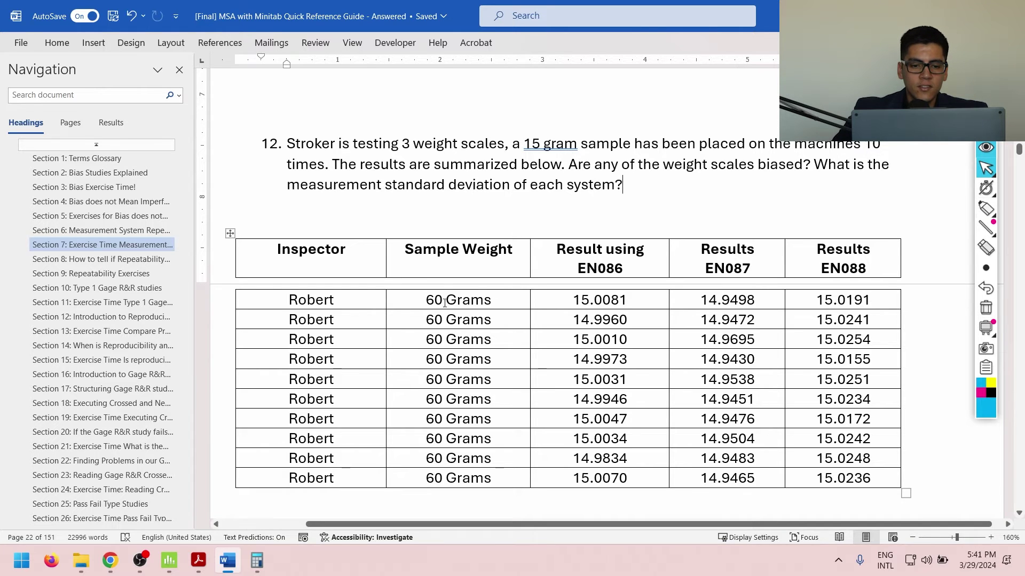
Change the first Sample Weight from 60 to 15 Grams and fill all ten cells with it
drag(445, 302, 433, 301)
text(15)
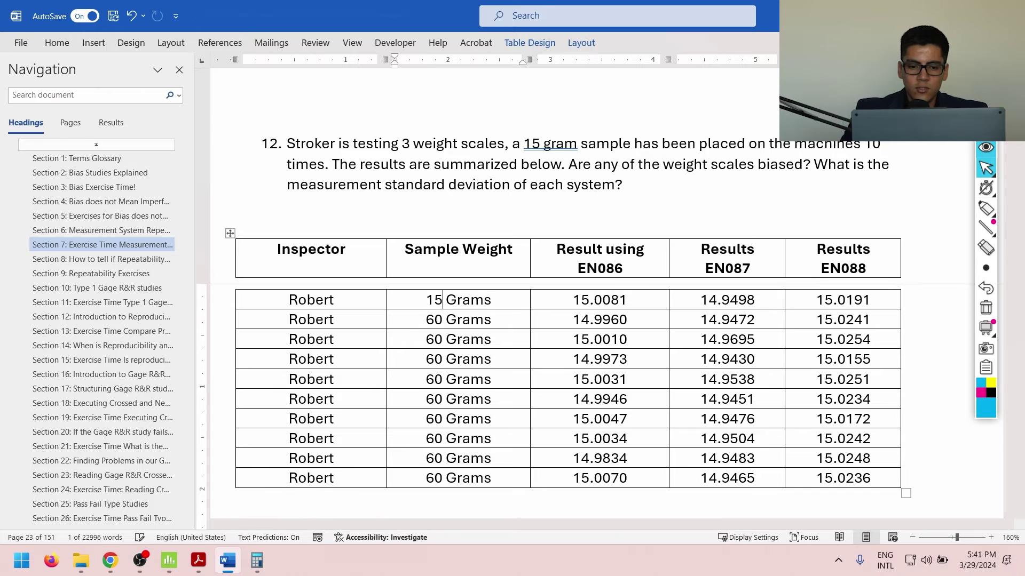
drag(434, 301, 429, 301)
key(shift+Right)
key(shift+Right)
key(shift+Right)
key(shift+Right)
key(shift+Right)
key(shift+Right)
key(shift+Right)
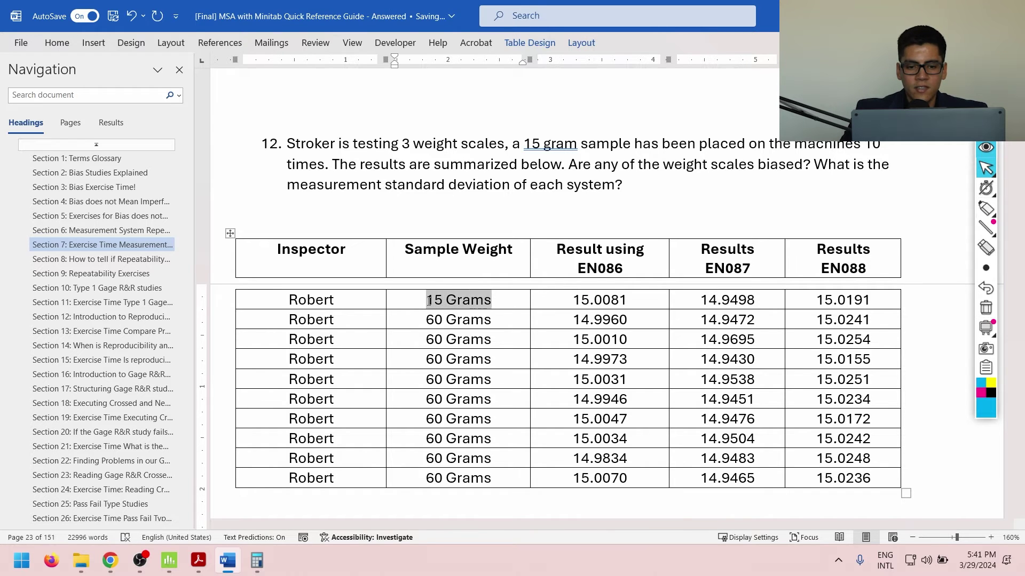
key(shift+Down)
key(shift+Down)
key(shift+Down)
key(shift+Down)
key(shift+Down)
key(shift+Down)
key(shift+Down)
key(shift+Down)
key(shift+Down)
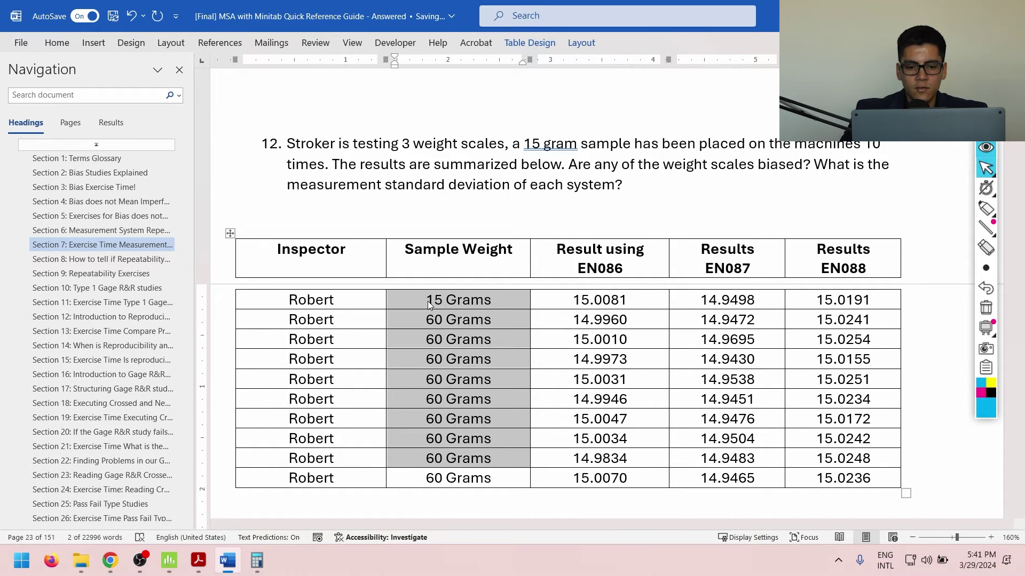
text(15 Grams 15 Grams 15 Grams 15 Grams 15 Grams 15 Grams 15 Grams 15 Grams 15 Grams 15 Grams)
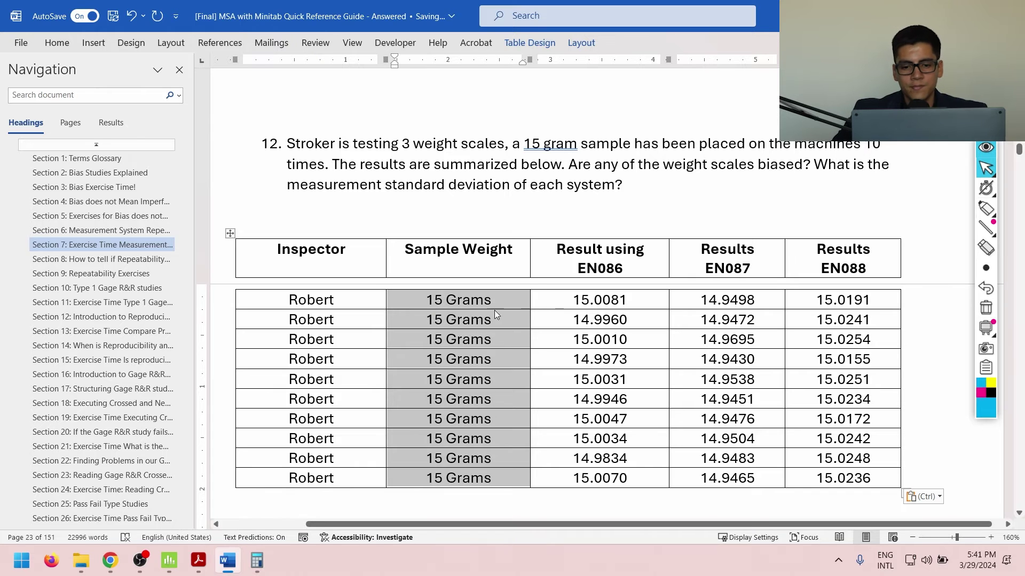
click(602, 300)
Copy the whole question 12 table and bring Minitab forward
drag(571, 306, 641, 341)
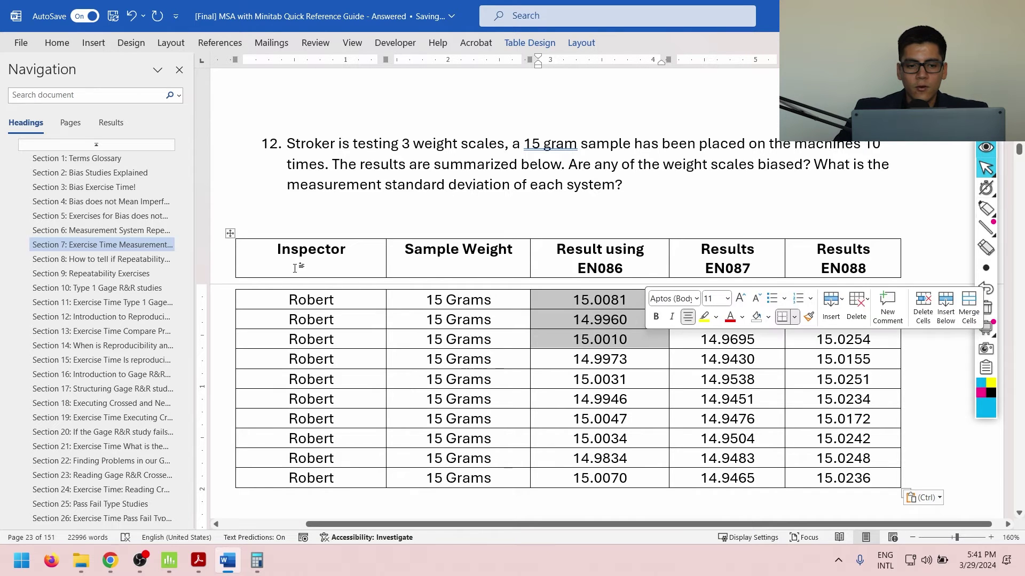
drag(299, 268, 826, 486)
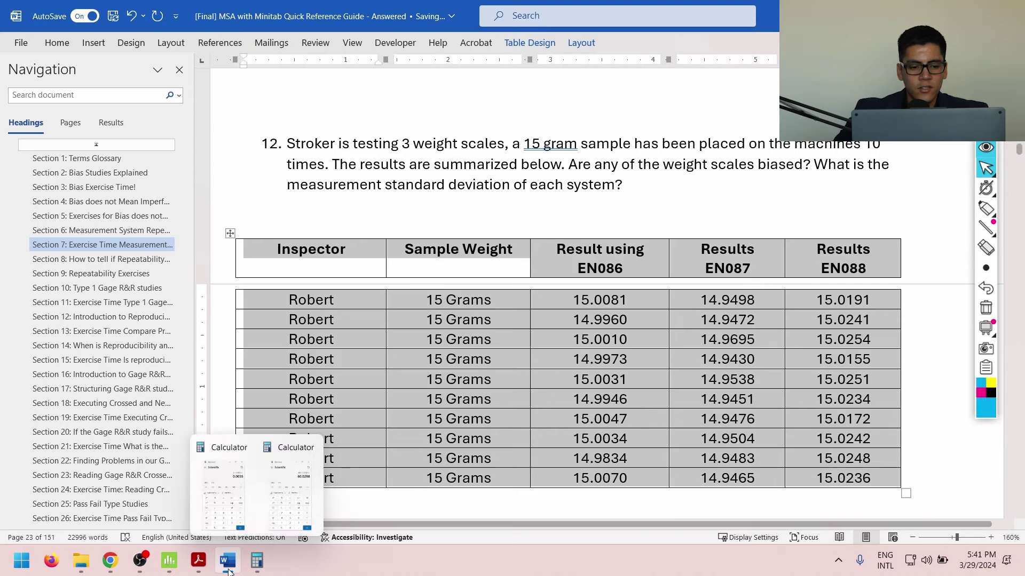
click(169, 561)
Run a 1-Sample t-test on the scale results against a hypothesized mean of 15
key(ctrl+d)
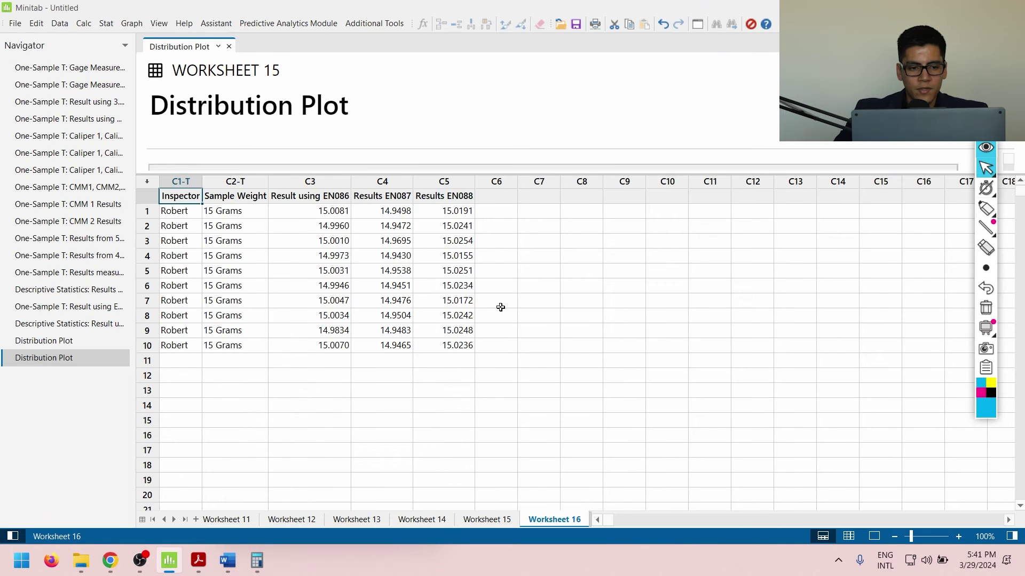
scroll(499, 304, up, 6)
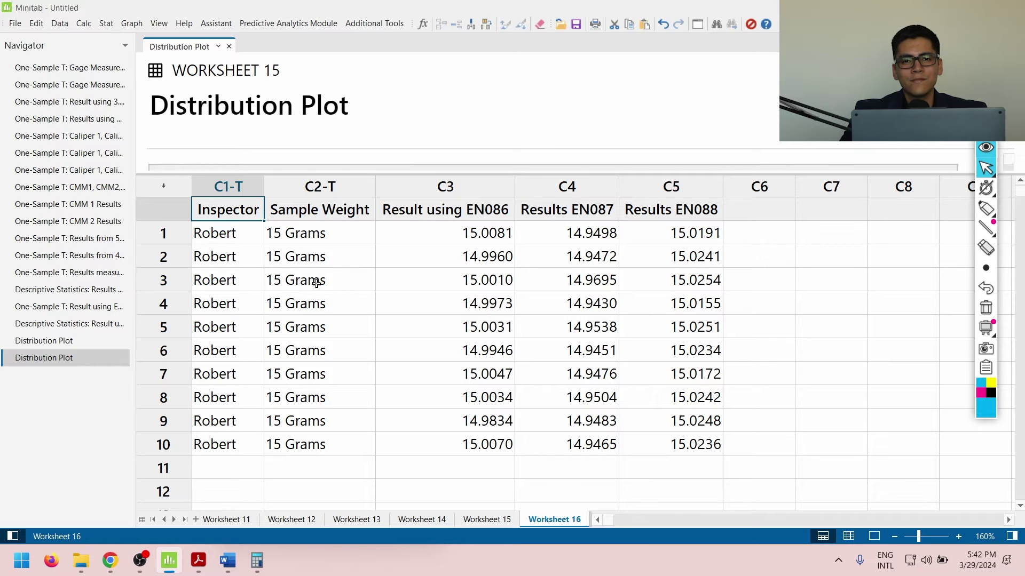
click(106, 23)
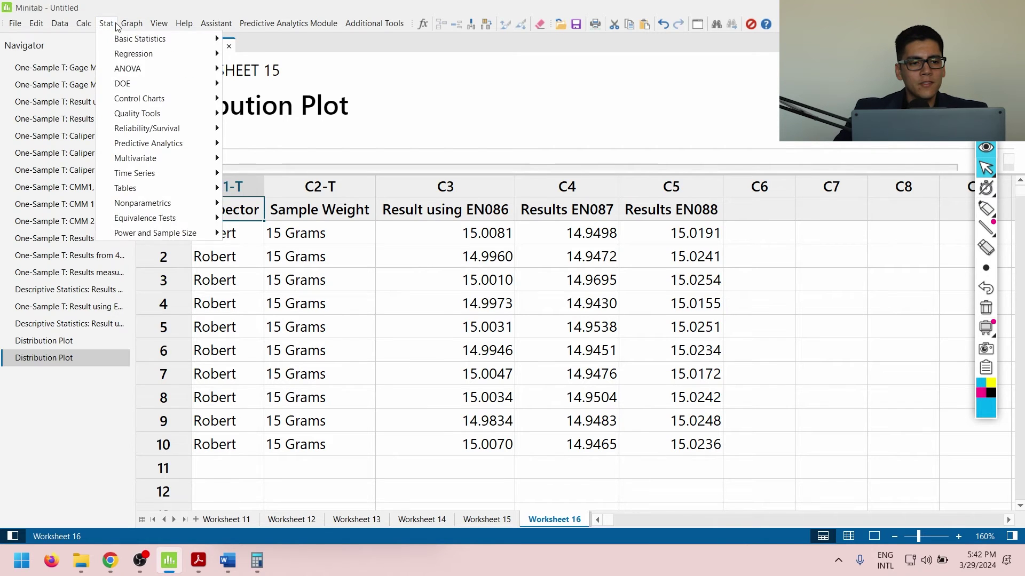
mouse_move(117, 39)
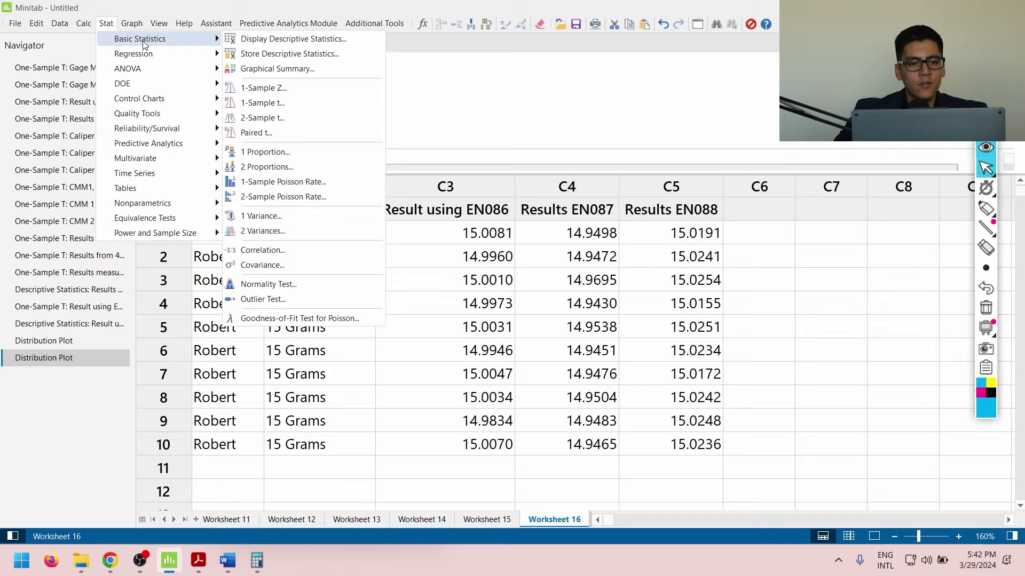
click(301, 104)
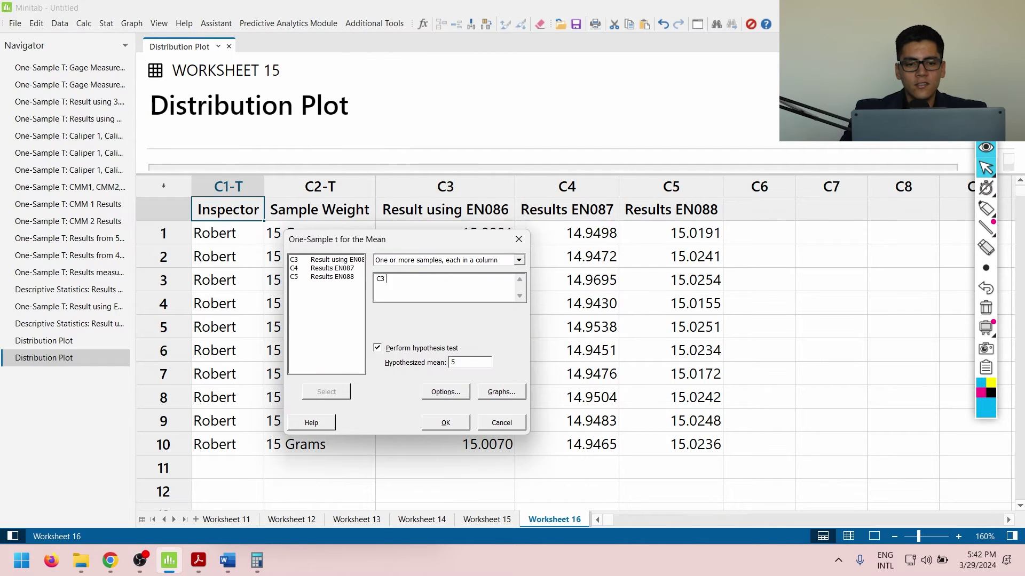
key(Tab)
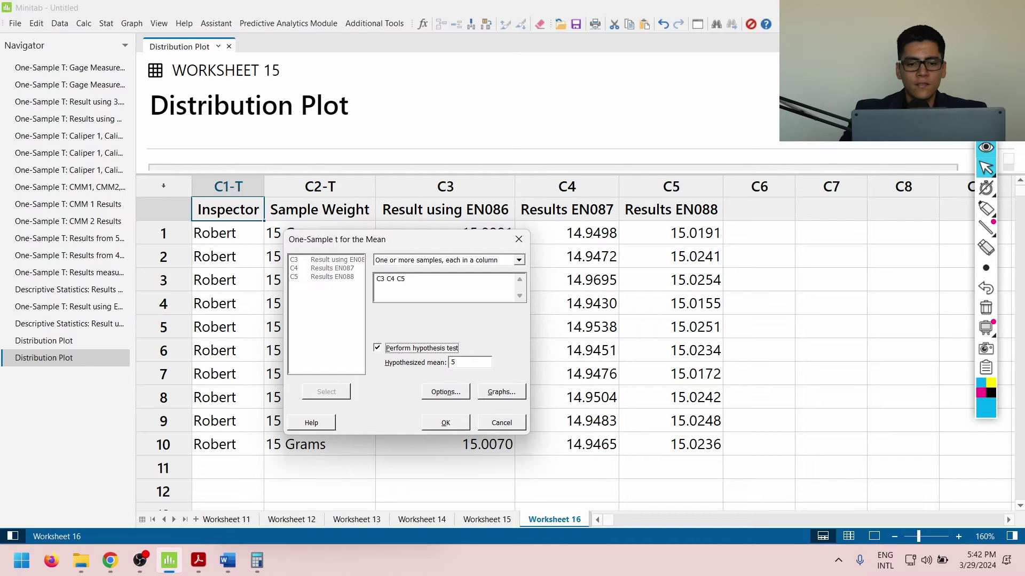
key(Tab)
text(15)
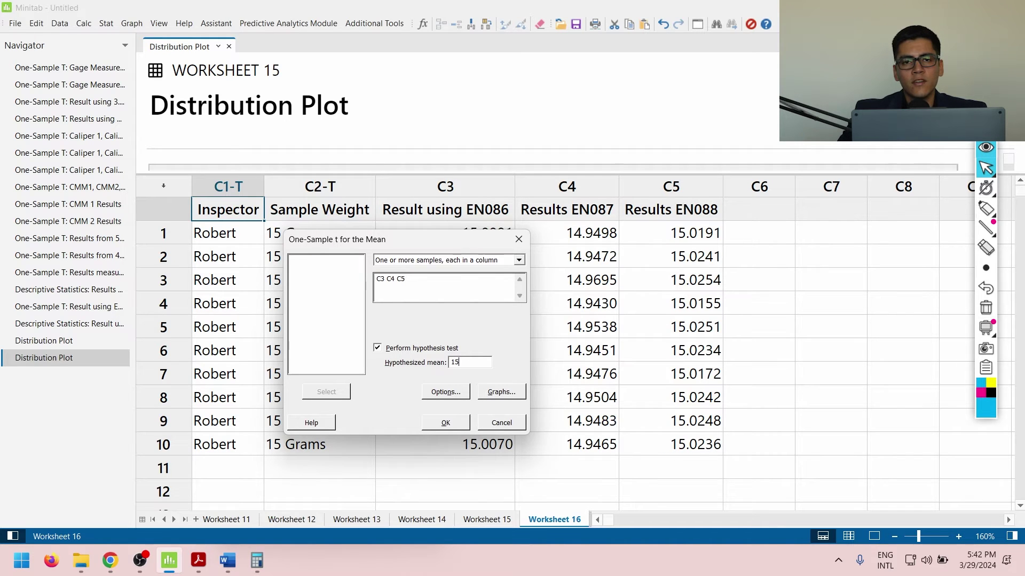
key(Return)
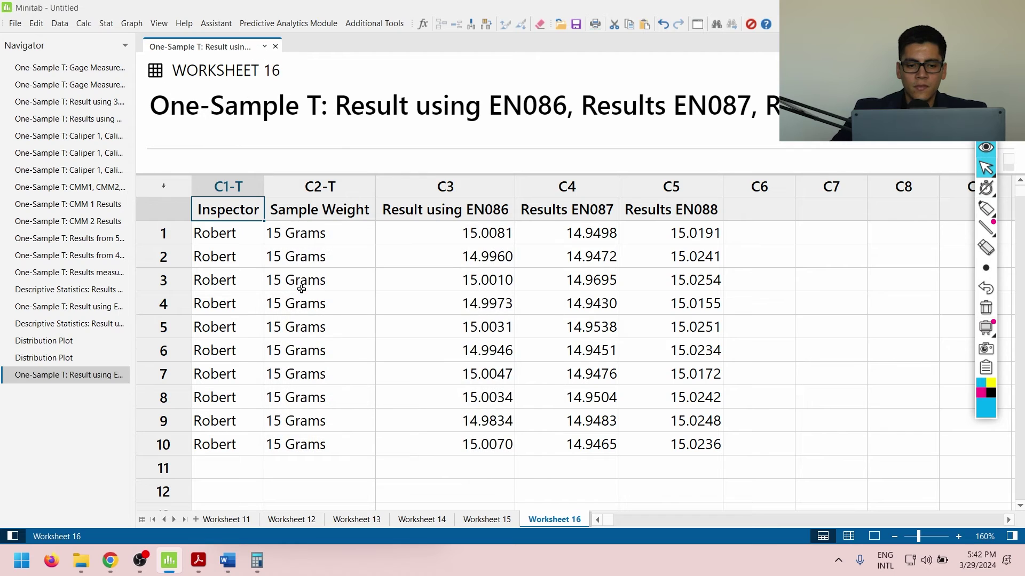
Copy the t-test's Descriptive Statistics table as a picture
click(874, 535)
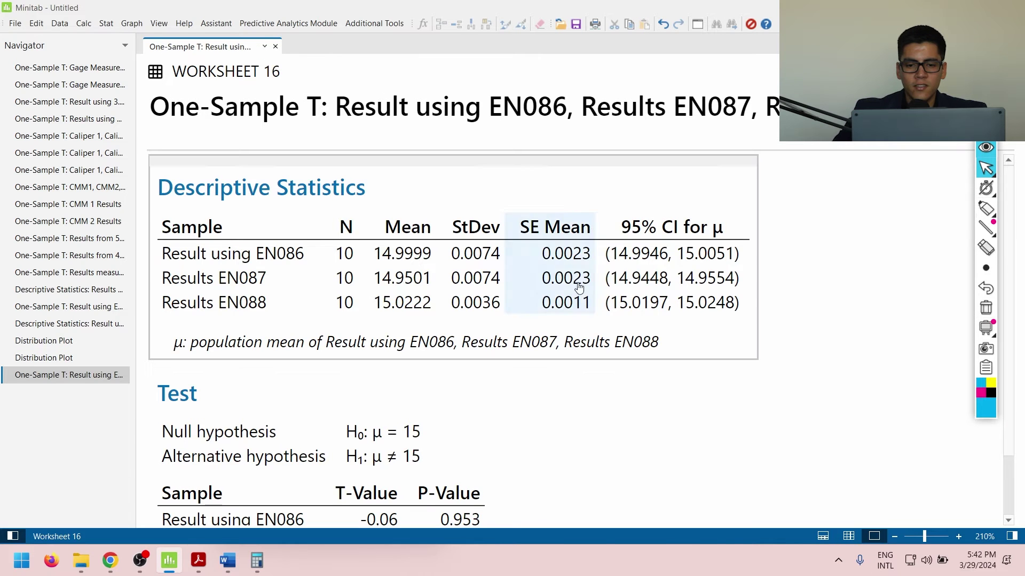
right_click(607, 183)
click(651, 275)
Paste the Descriptive Statistics picture on the empty line below question 12's table
key(alt+Tab)
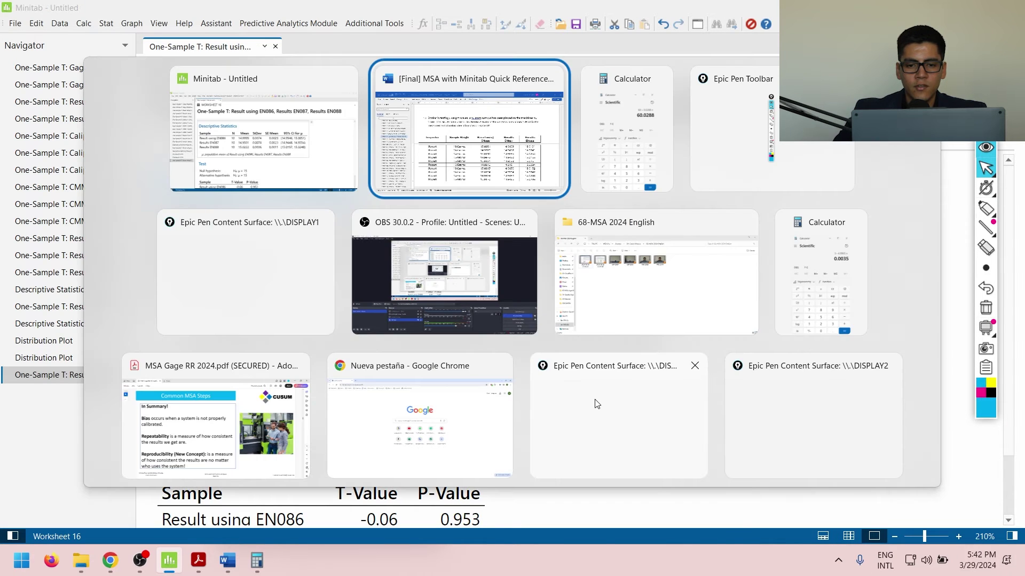
scroll(585, 426, down, 5)
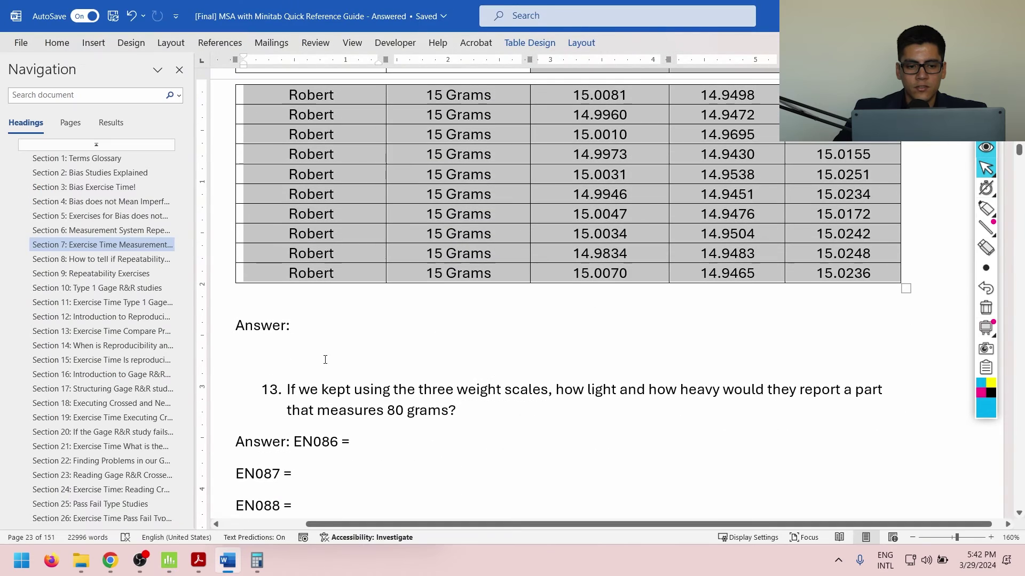
click(274, 302)
key(ctrl+v)
Copy Minitab's Test table as a picture and paste it below the Descriptive Statistics
key(alt+Tab)
scroll(352, 314, down, 2)
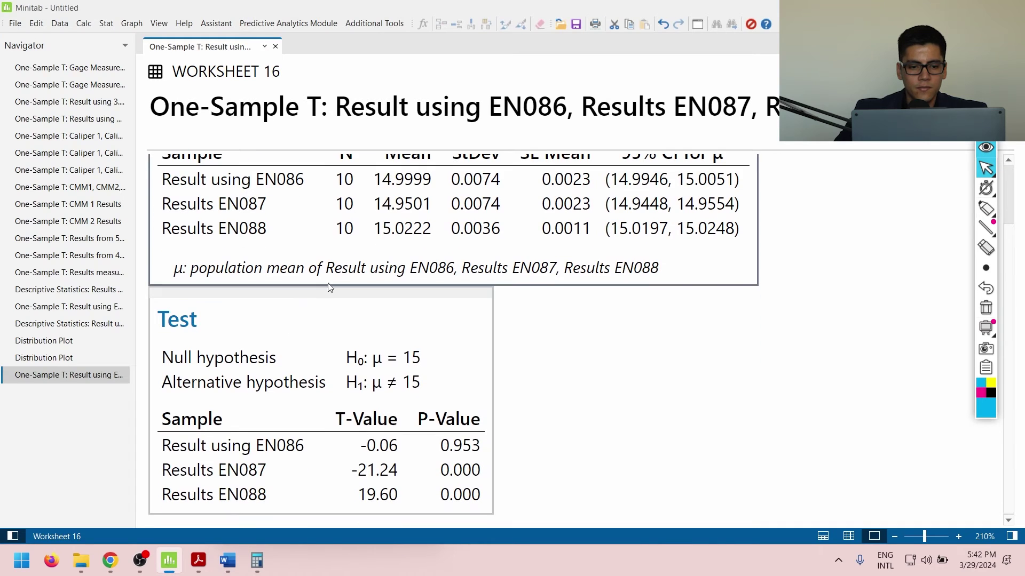
right_click(352, 314)
click(408, 407)
key(alt+Tab)
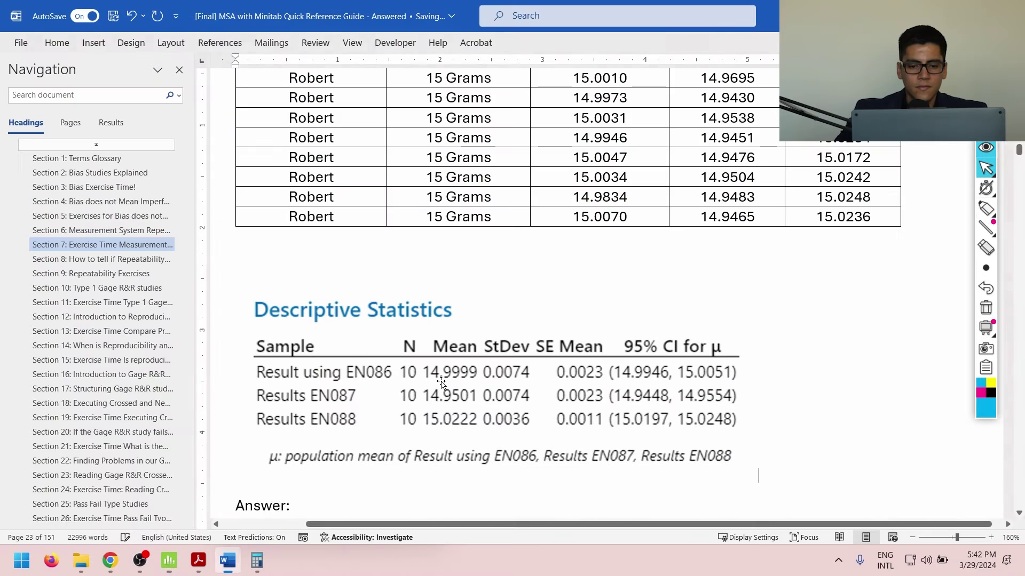
key(ctrl+v)
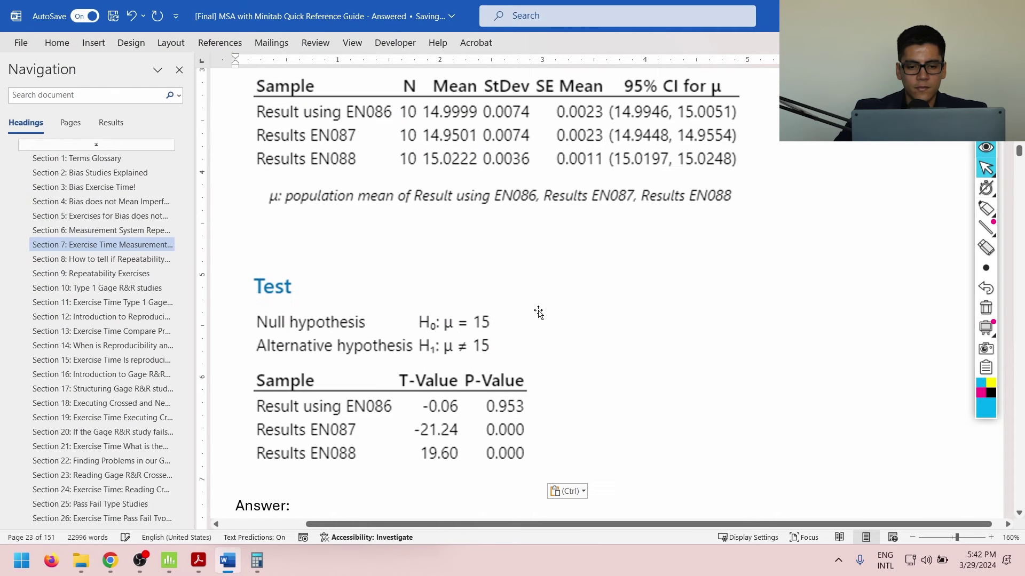
click(986, 209)
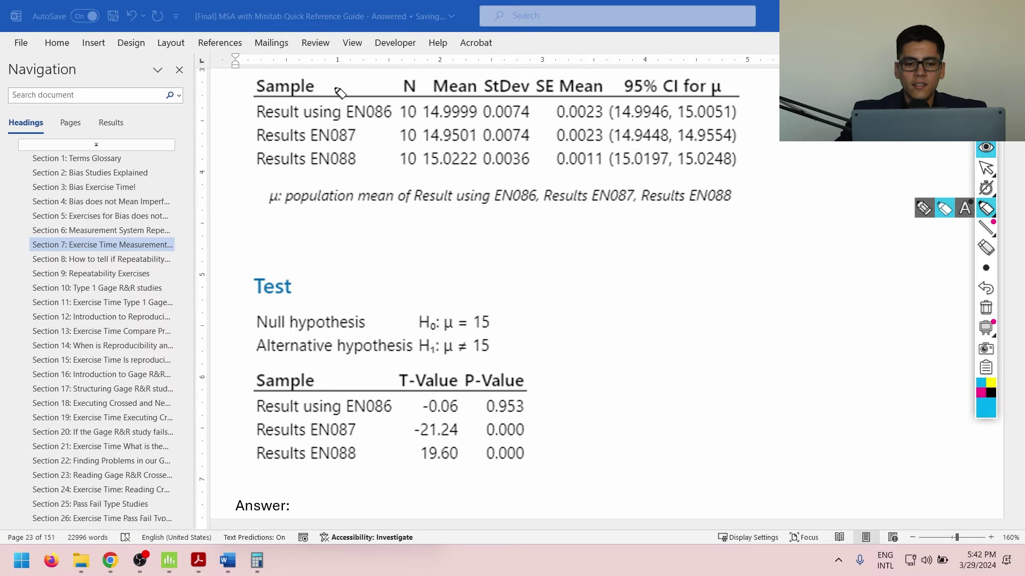
mouse_move(530, 380)
mouse_down()
mouse_move(477, 369)
mouse_move(463, 407)
mouse_move(543, 407)
mouse_move(544, 380)
mouse_up()
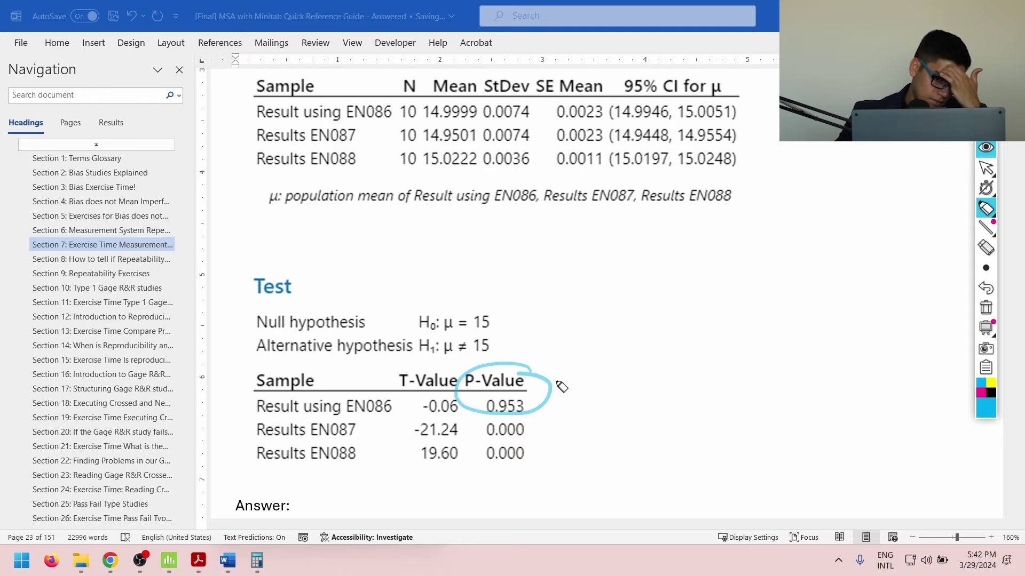
mouse_move(570, 399)
mouse_down()
mouse_move(567, 392)
mouse_move(617, 386)
mouse_move(648, 395)
mouse_up()
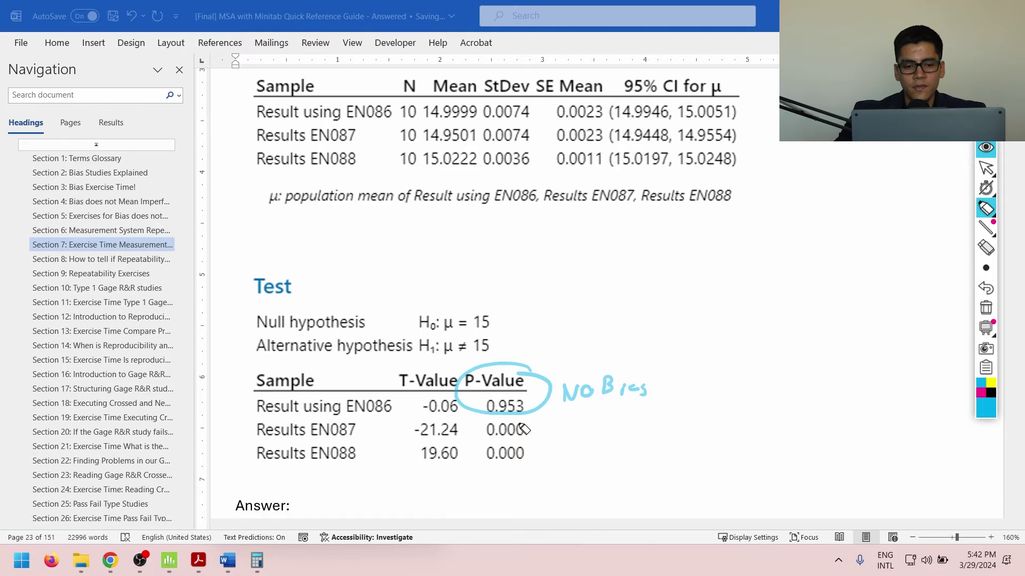
mouse_move(533, 425)
mouse_down()
mouse_move(476, 450)
mouse_move(535, 453)
mouse_move(528, 430)
mouse_move(560, 449)
mouse_move(590, 438)
mouse_move(585, 451)
mouse_move(607, 435)
mouse_move(608, 445)
mouse_move(659, 446)
mouse_up()
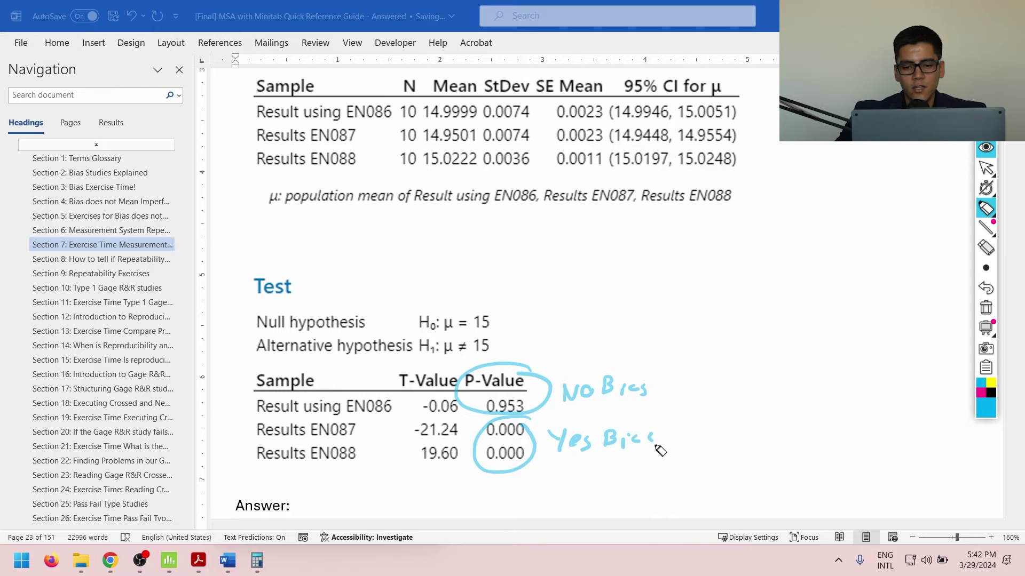
mouse_move(584, 470)
mouse_down()
mouse_move(579, 489)
mouse_move(634, 475)
mouse_move(625, 489)
mouse_up()
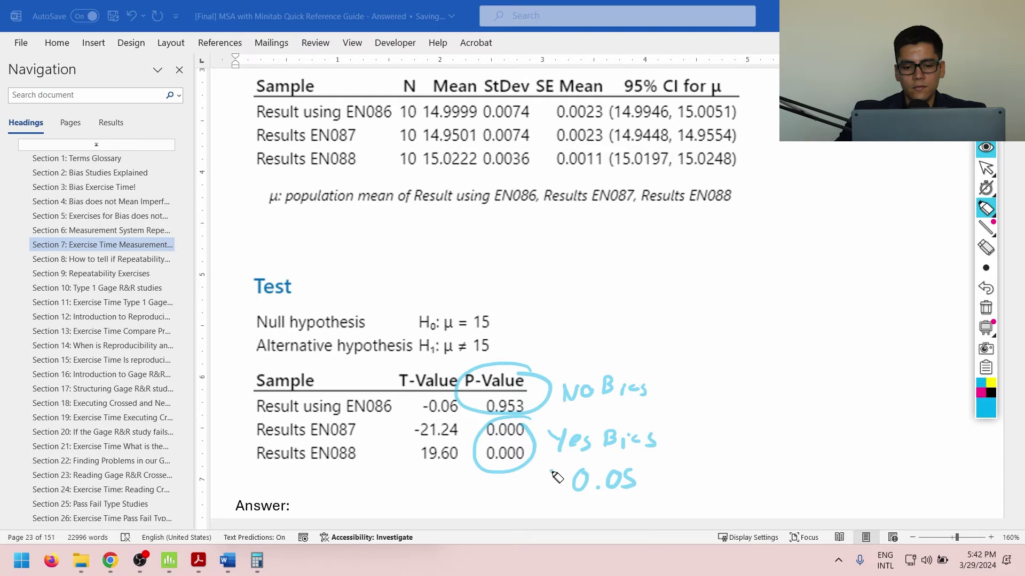
mouse_move(567, 469)
mouse_down()
mouse_move(555, 485)
mouse_move(567, 490)
mouse_up()
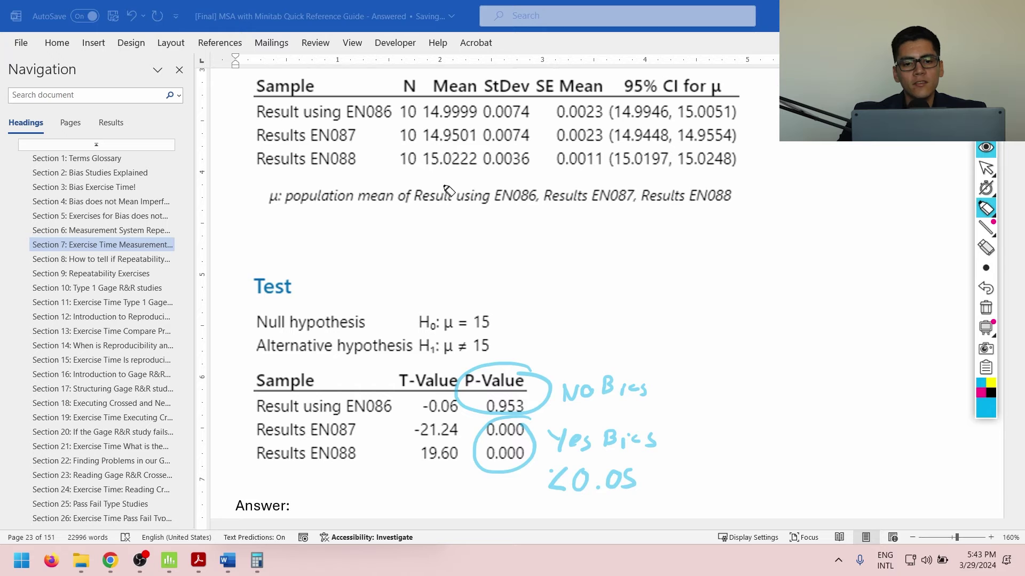
drag(375, 135, 389, 134)
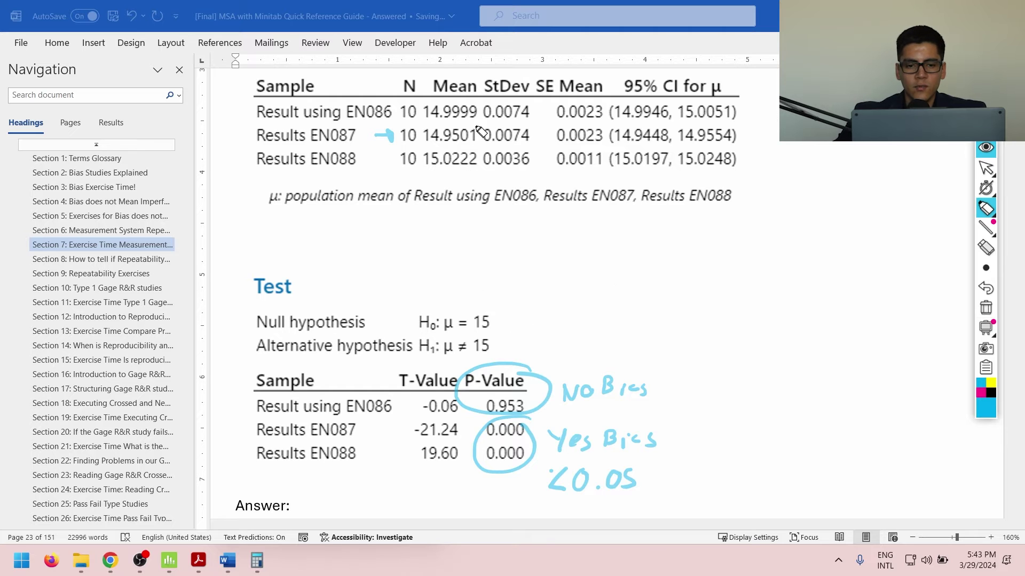
mouse_move(483, 122)
mouse_down()
mouse_move(424, 140)
mouse_move(445, 153)
mouse_move(480, 123)
mouse_up()
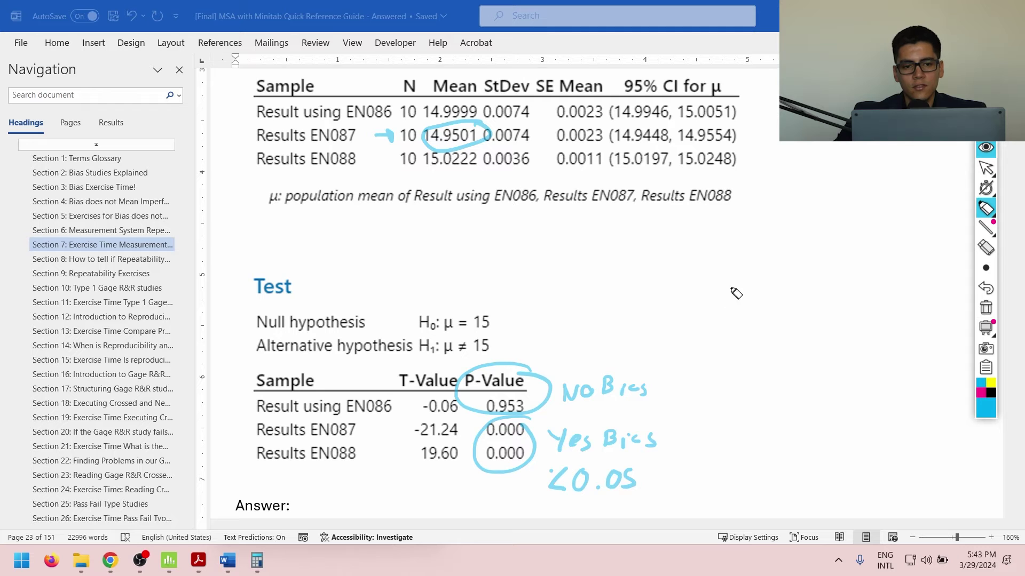
mouse_move(731, 294)
mouse_down()
mouse_move(788, 299)
mouse_move(794, 281)
mouse_move(812, 278)
mouse_move(801, 289)
mouse_move(873, 282)
mouse_move(881, 293)
mouse_move(901, 282)
mouse_move(919, 276)
mouse_up()
mouse_move(837, 319)
mouse_down()
mouse_move(857, 301)
mouse_move(856, 313)
mouse_up()
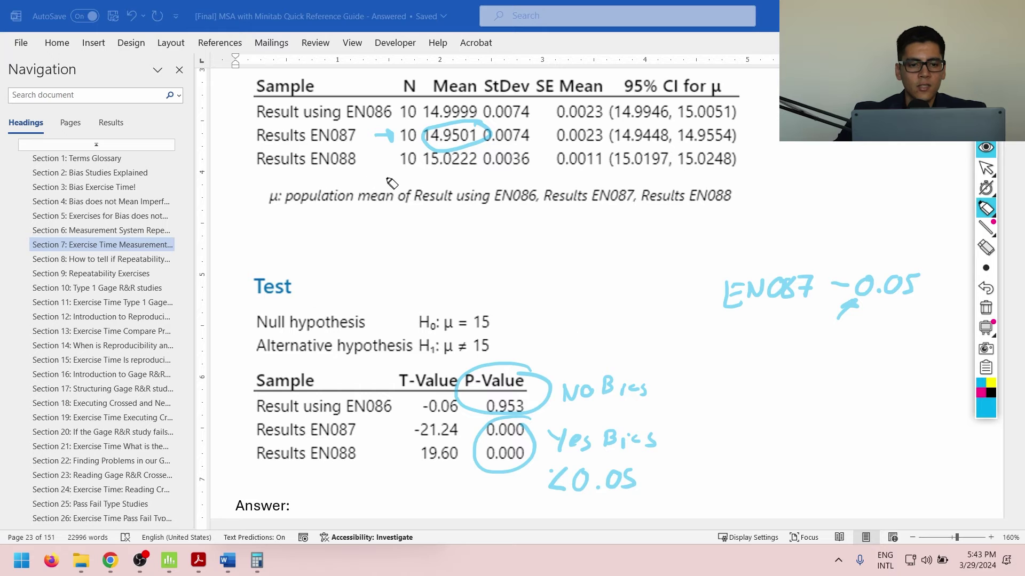
drag(326, 185, 346, 176)
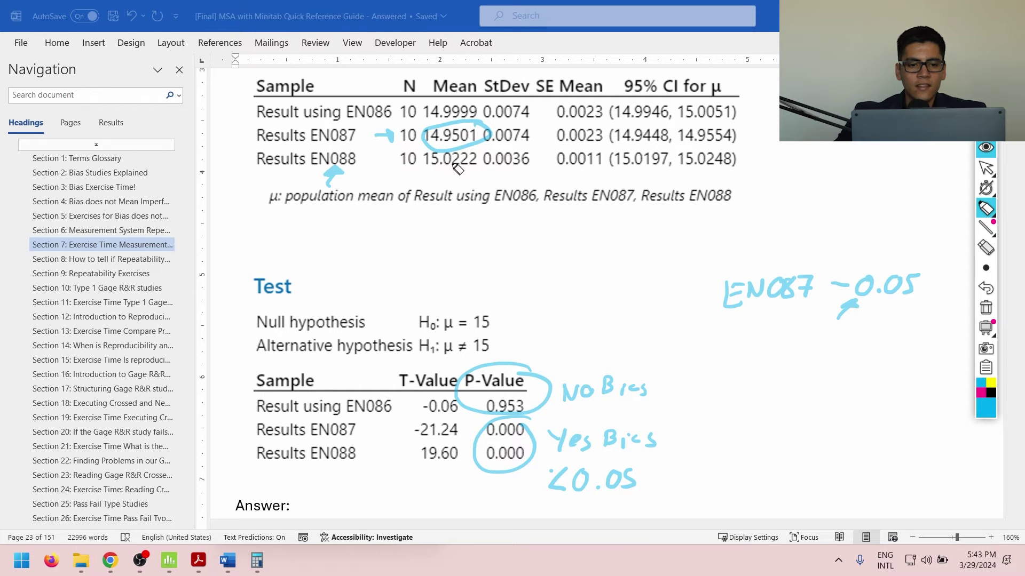
drag(473, 147, 471, 149)
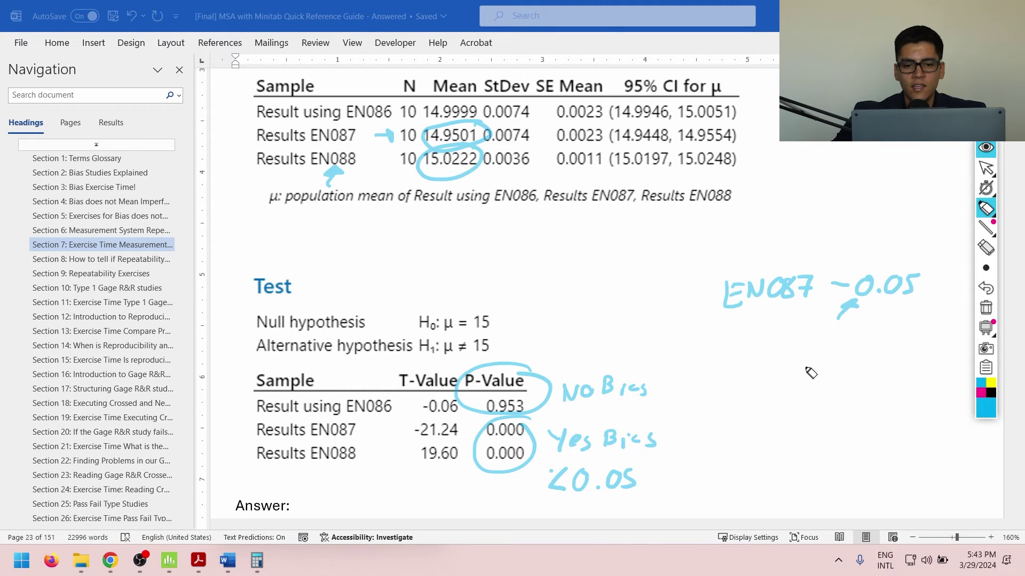
mouse_move(763, 359)
mouse_down()
mouse_move(781, 376)
mouse_move(820, 361)
mouse_move(821, 375)
mouse_move(841, 367)
mouse_move(847, 381)
mouse_move(855, 368)
mouse_move(897, 372)
mouse_up()
click(780, 373)
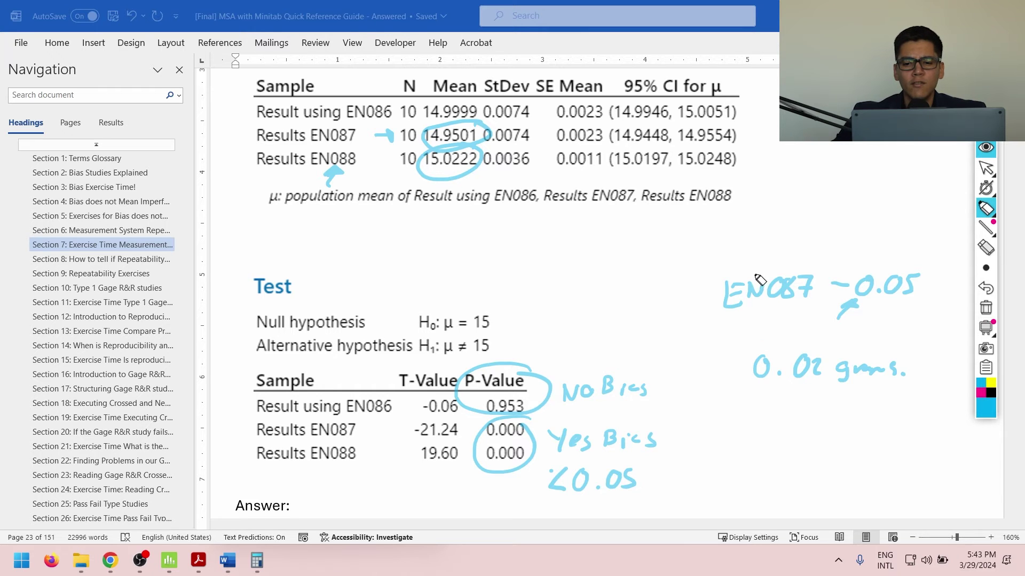
drag(650, 217, 650, 234)
mouse_move(643, 224)
mouse_down()
mouse_move(764, 226)
mouse_move(810, 243)
mouse_up()
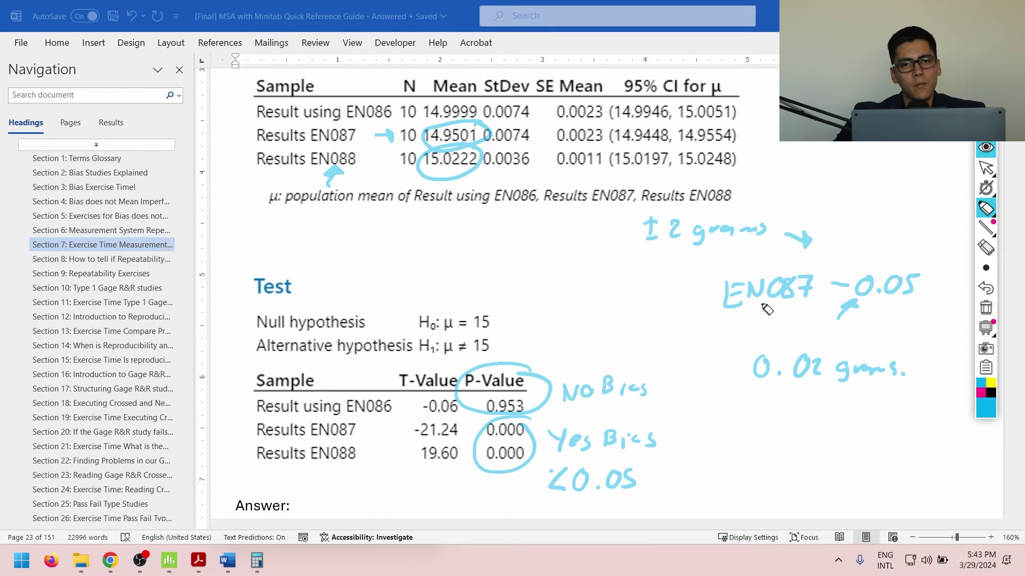
drag(555, 276, 554, 294)
mouse_move(551, 286)
mouse_down()
mouse_move(567, 297)
mouse_move(597, 282)
mouse_move(615, 295)
mouse_move(623, 278)
mouse_up()
click(608, 294)
mouse_move(627, 293)
mouse_down()
mouse_move(701, 288)
mouse_move(692, 291)
mouse_move(716, 346)
mouse_move(735, 352)
mouse_move(724, 360)
mouse_up()
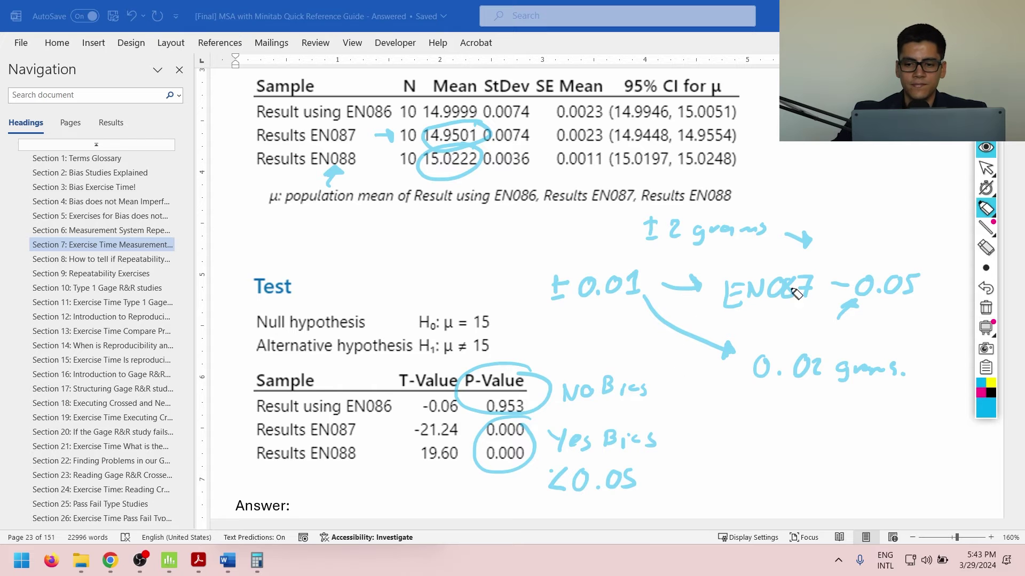
click(987, 191)
click(987, 169)
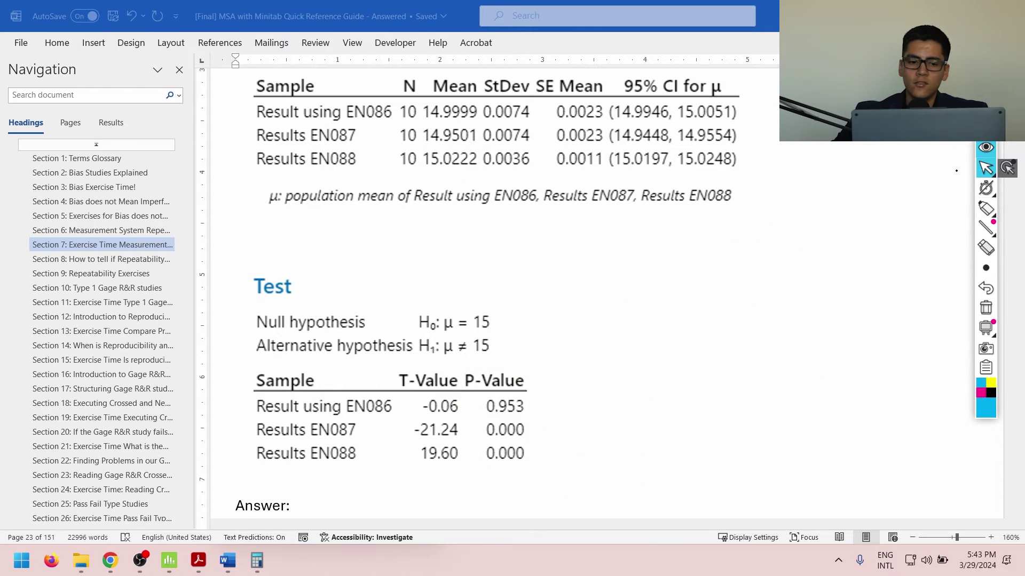
click(172, 561)
Display descriptive statistics for C3, C4 and C5 and copy the Statistics table as a picture
click(849, 536)
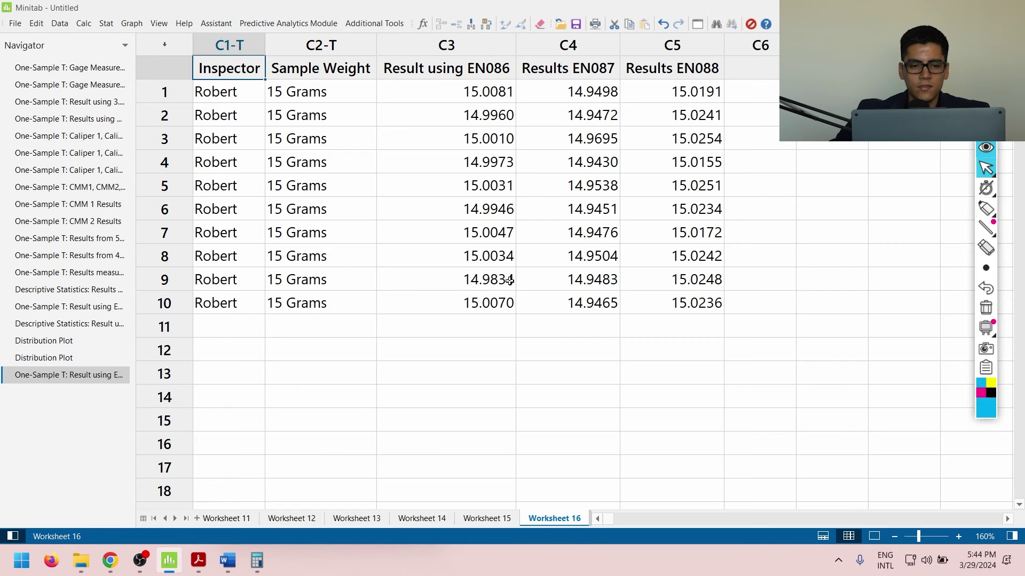
click(106, 23)
mouse_move(121, 39)
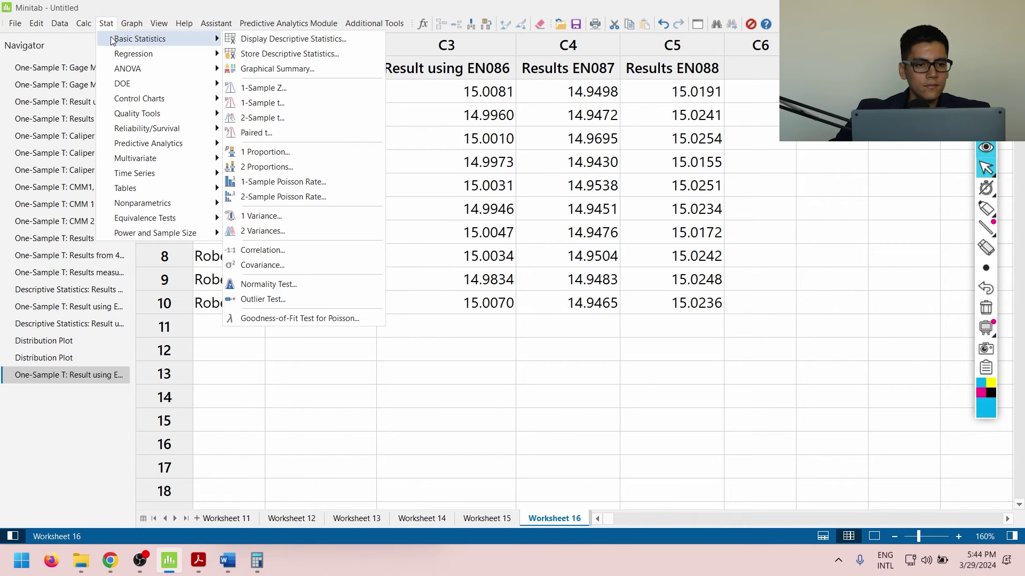
click(327, 39)
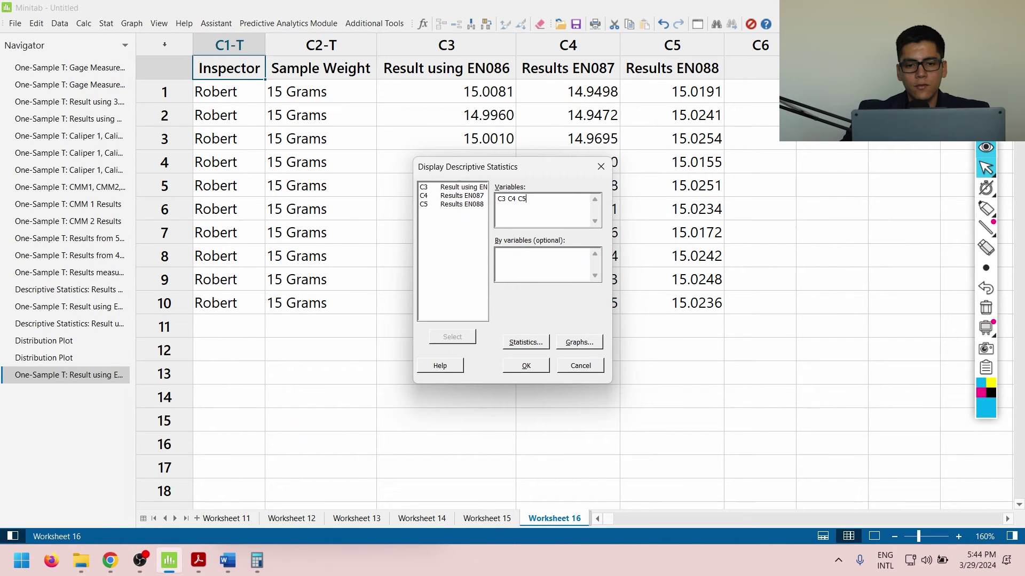
key(Return)
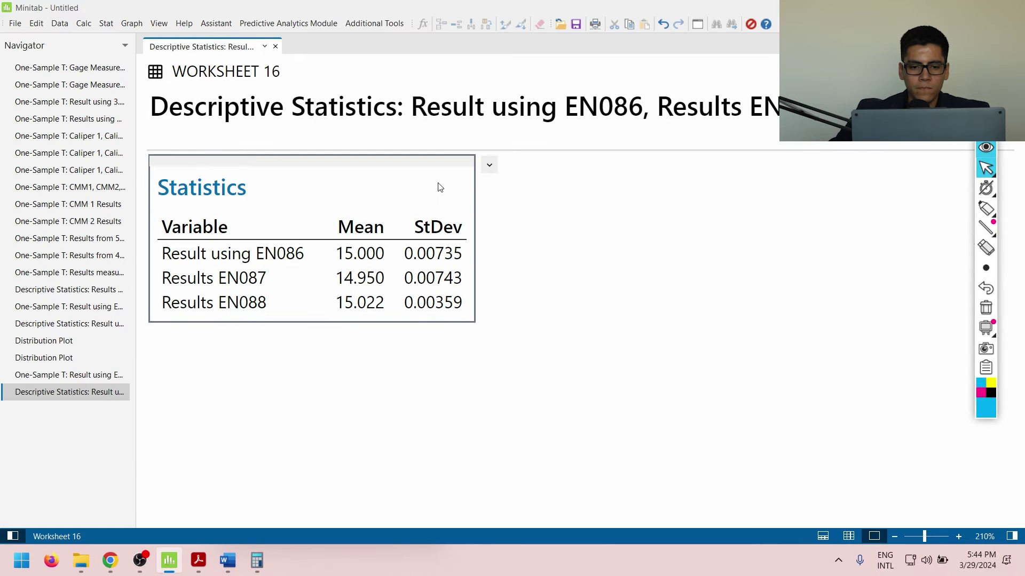
right_click(438, 184)
click(504, 280)
key(alt+Tab)
key(alt+Tab)
key(alt+Tab)
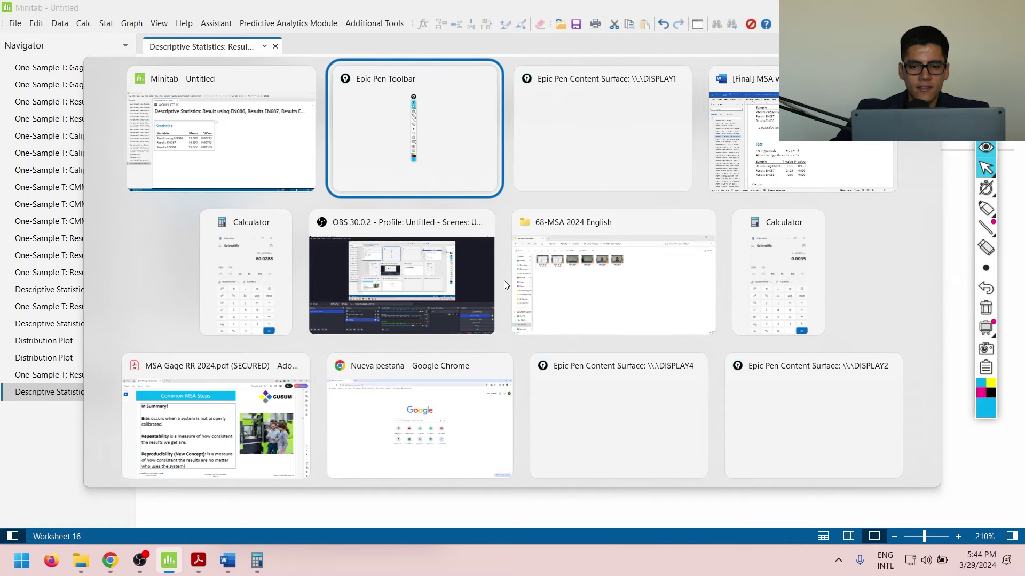
scroll(626, 288, down, 5)
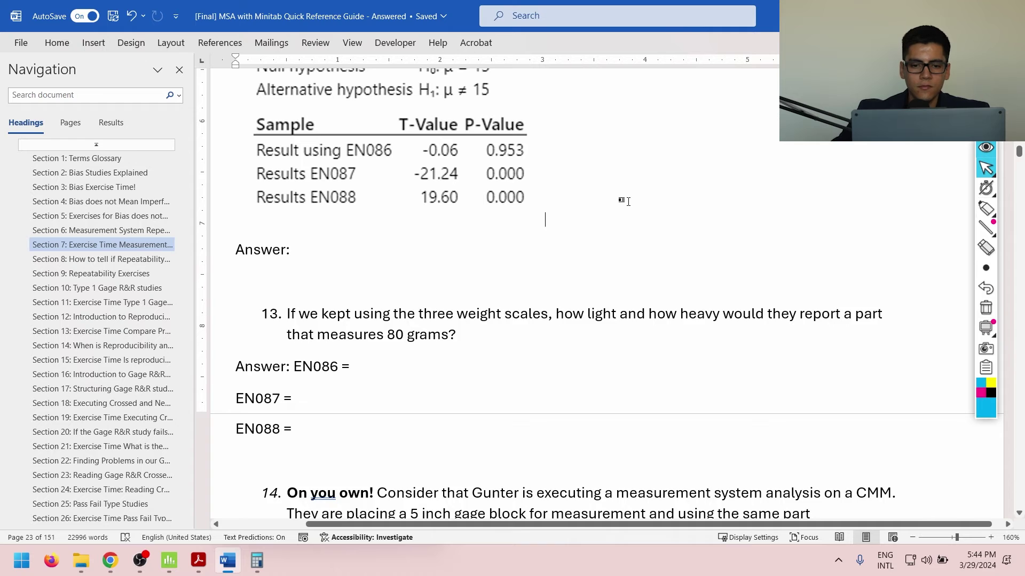
key(ctrl+v)
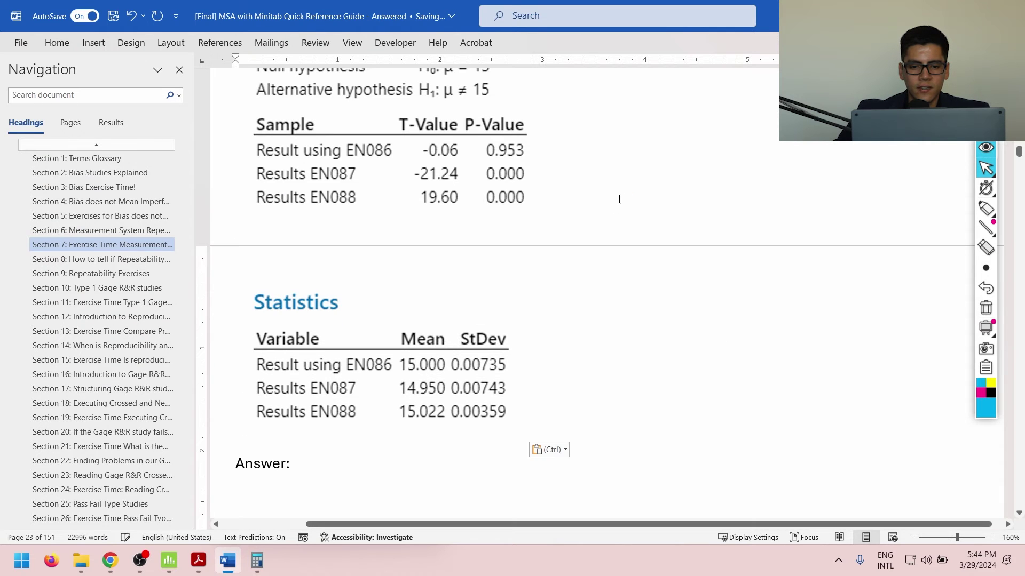
click(986, 208)
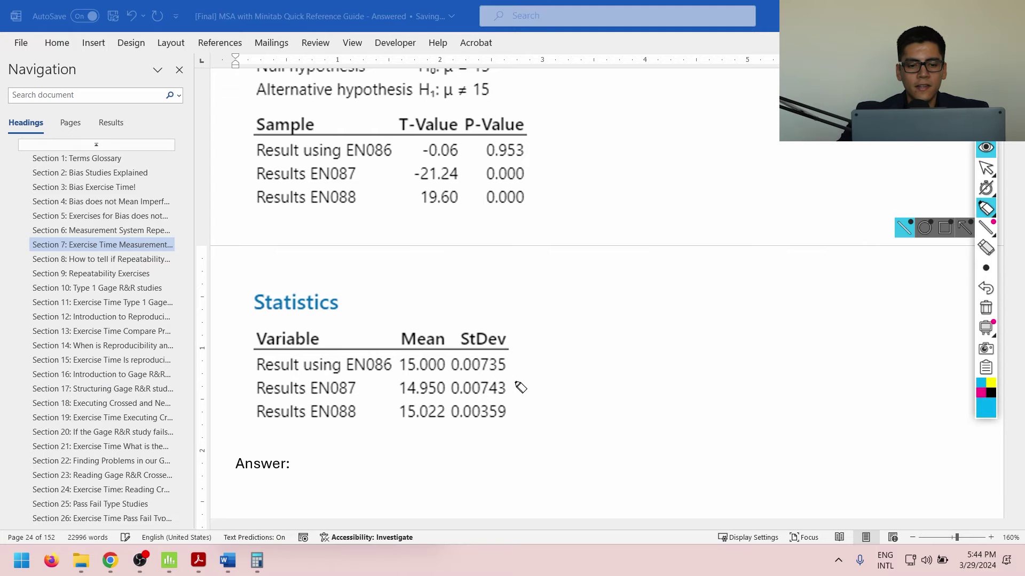
click(345, 427)
drag(346, 437, 345, 424)
drag(464, 435, 475, 422)
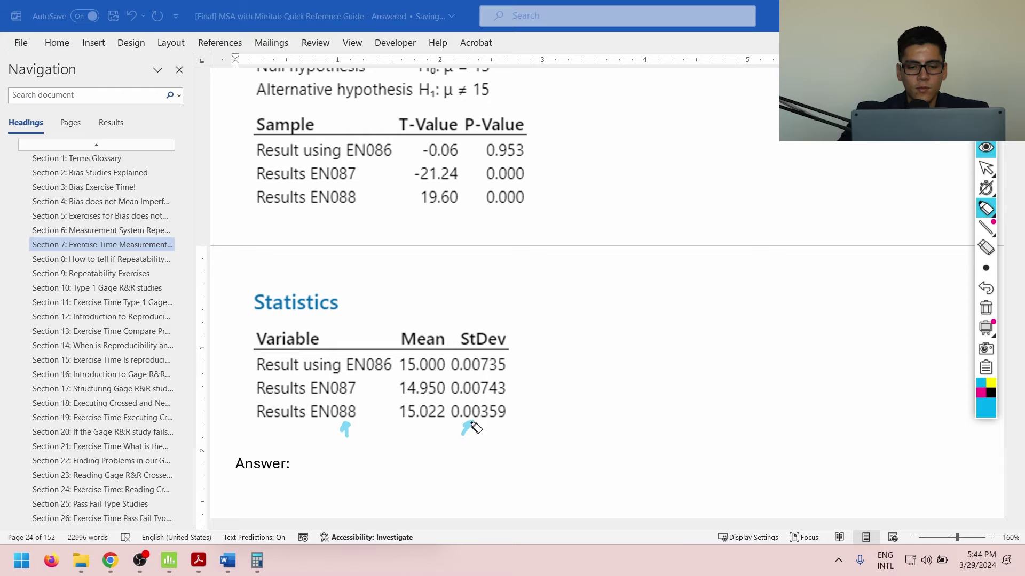
mouse_move(505, 362)
mouse_down()
mouse_move(526, 361)
mouse_move(522, 394)
mouse_move(515, 359)
mouse_move(518, 375)
mouse_up()
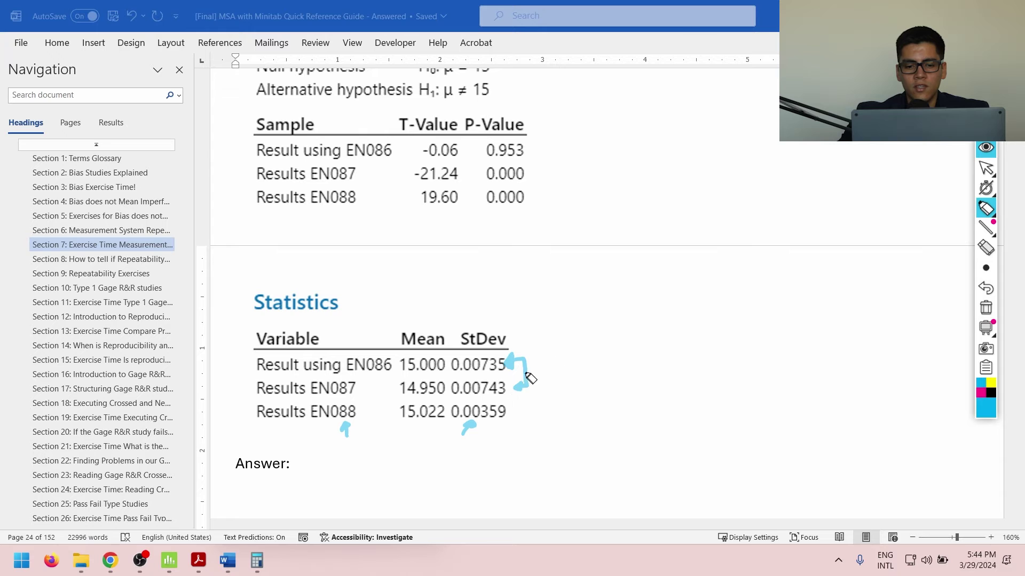
mouse_move(492, 368)
mouse_down()
mouse_move(493, 393)
mouse_move(504, 387)
mouse_up()
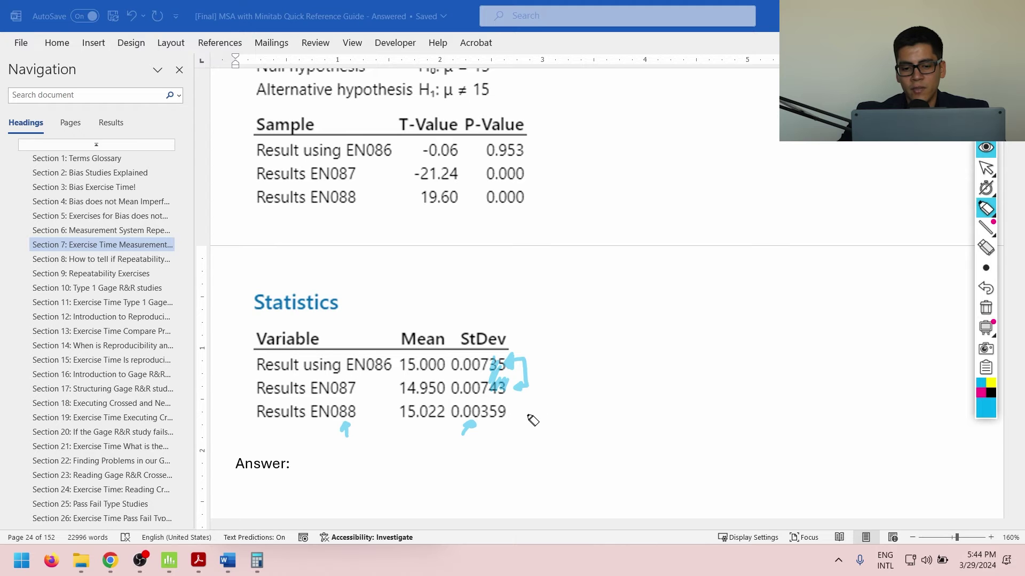
click(986, 169)
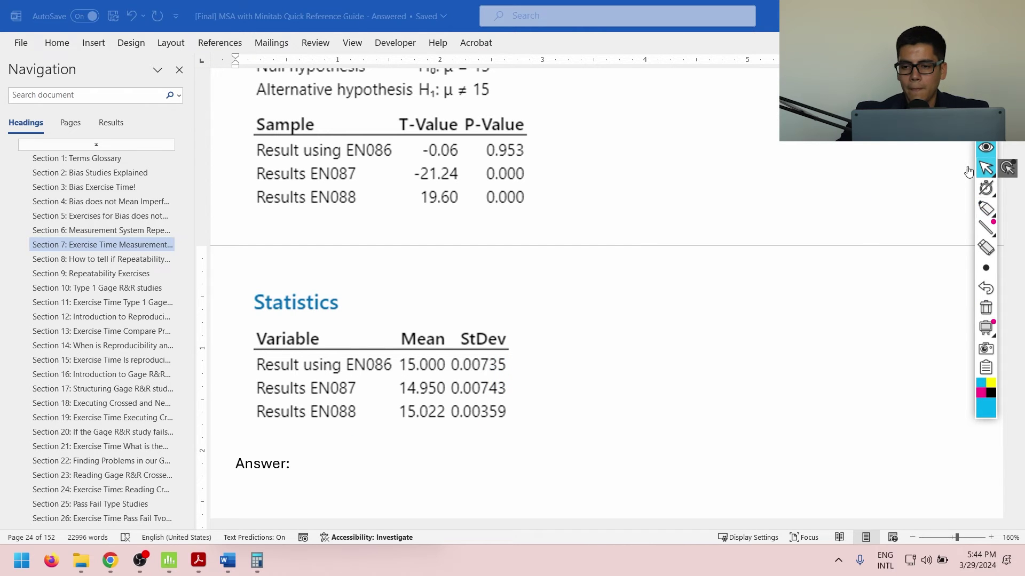
Type the answer: EN086 not biased, EN087 reads lighter, EN088 heavier with best repeatability
click(328, 464)
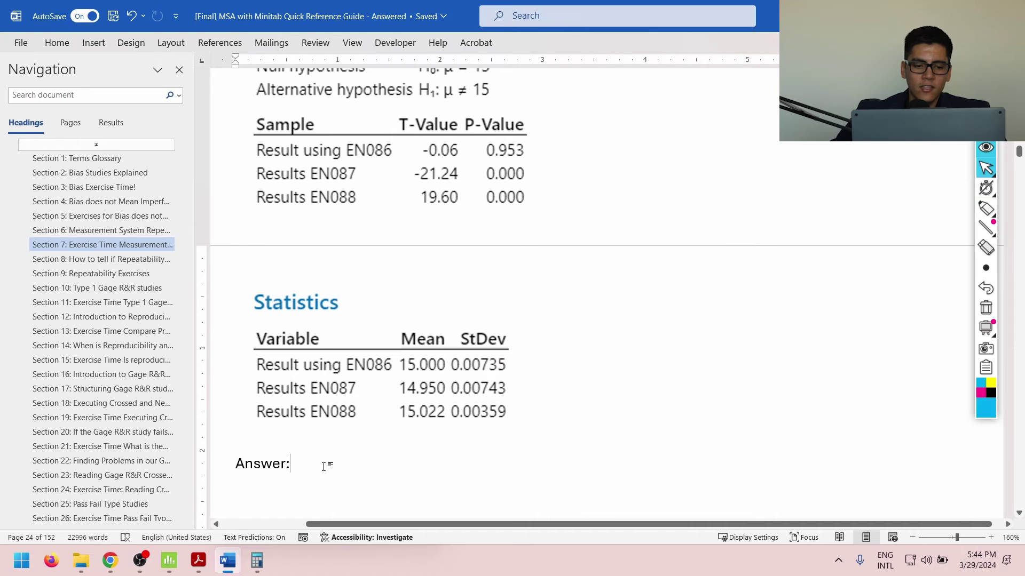
text(E)
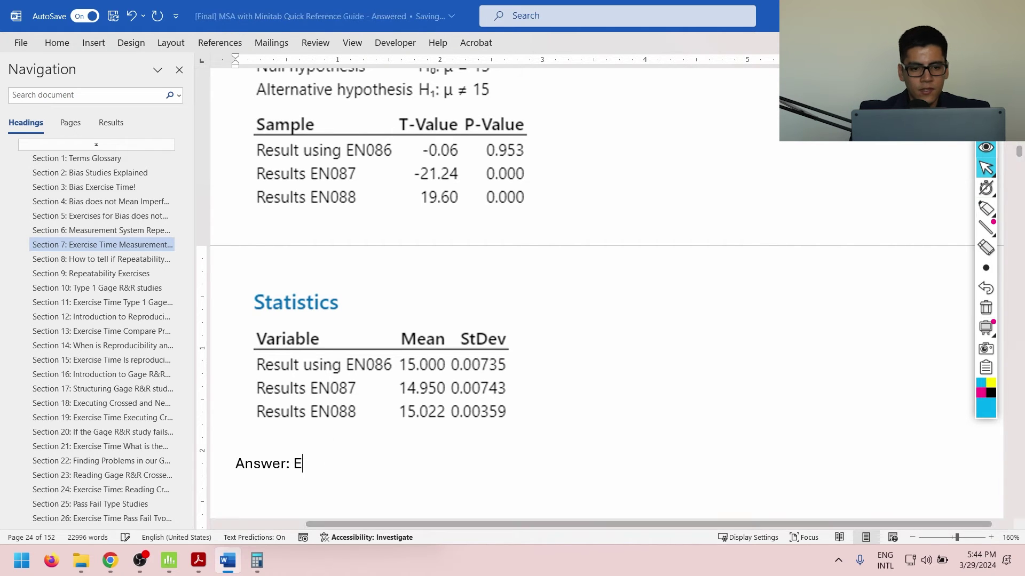
text(N086 is not)
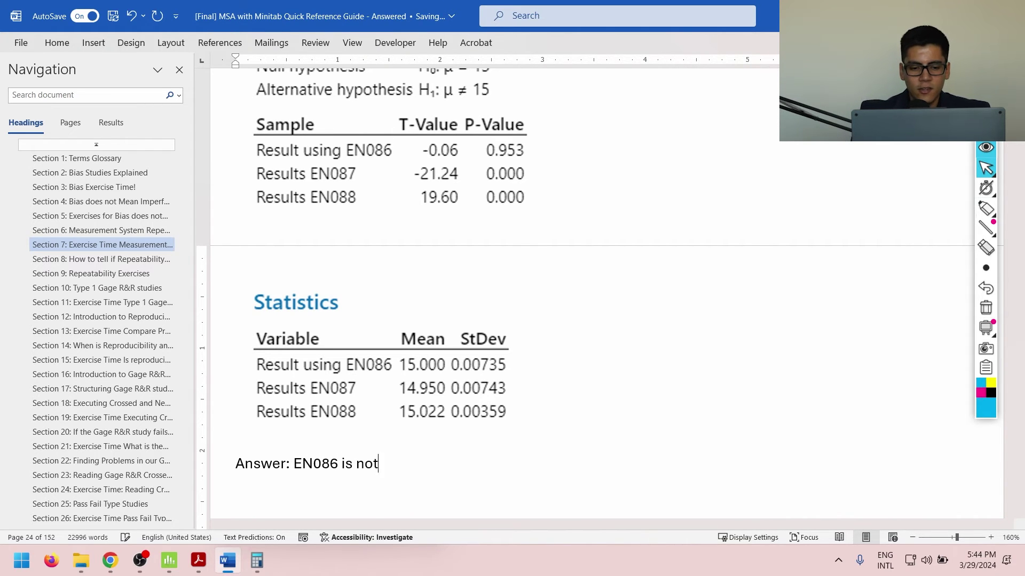
text( biased. EN)
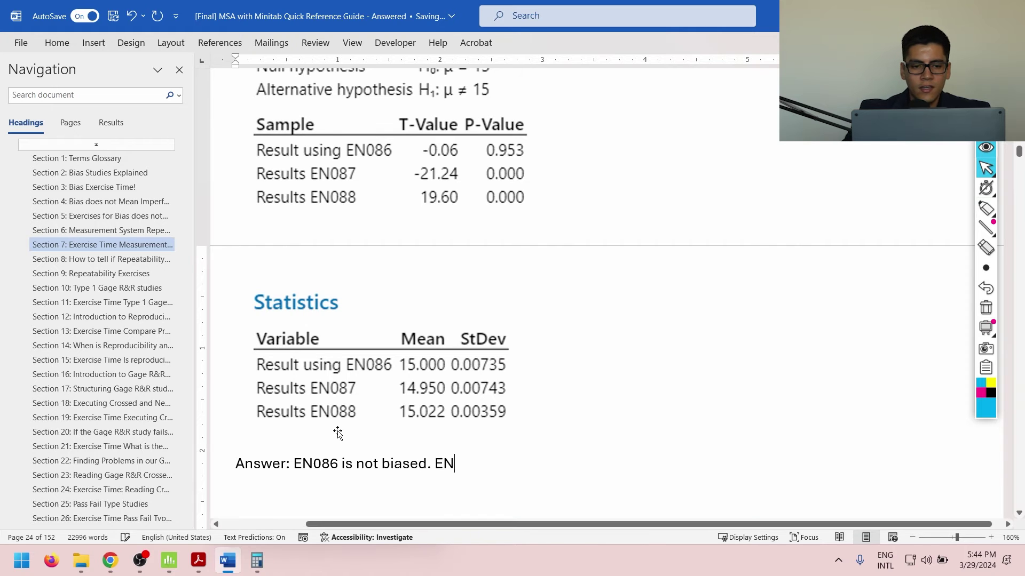
text(087 is biase)
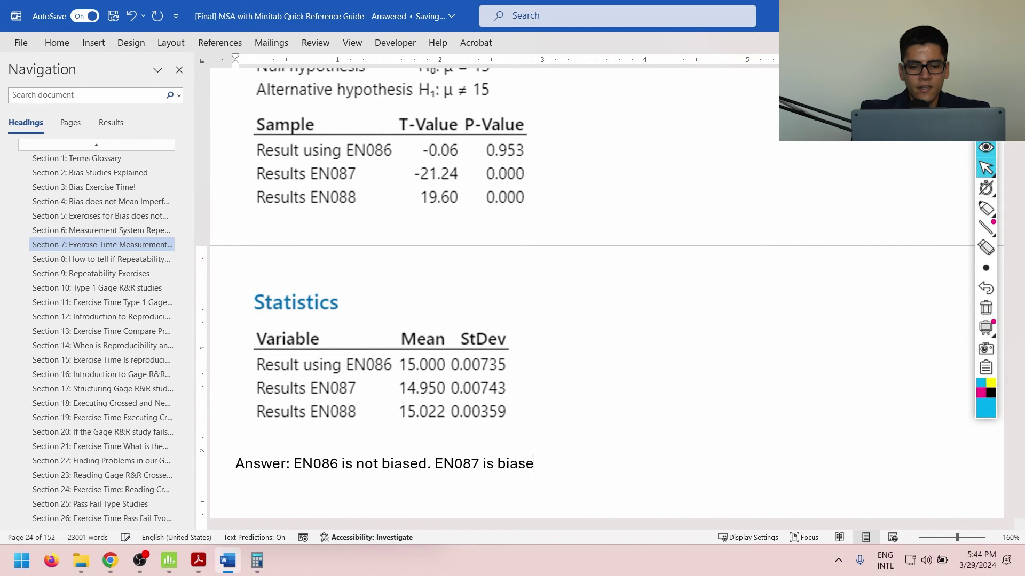
text(d toward reporta)
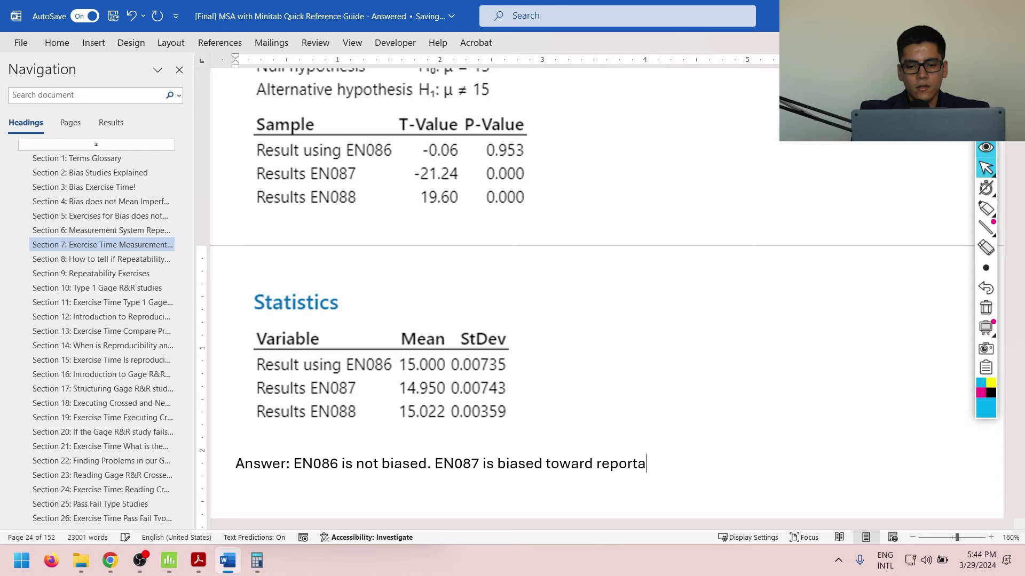
key(BackSpace)
text(ing parts as)
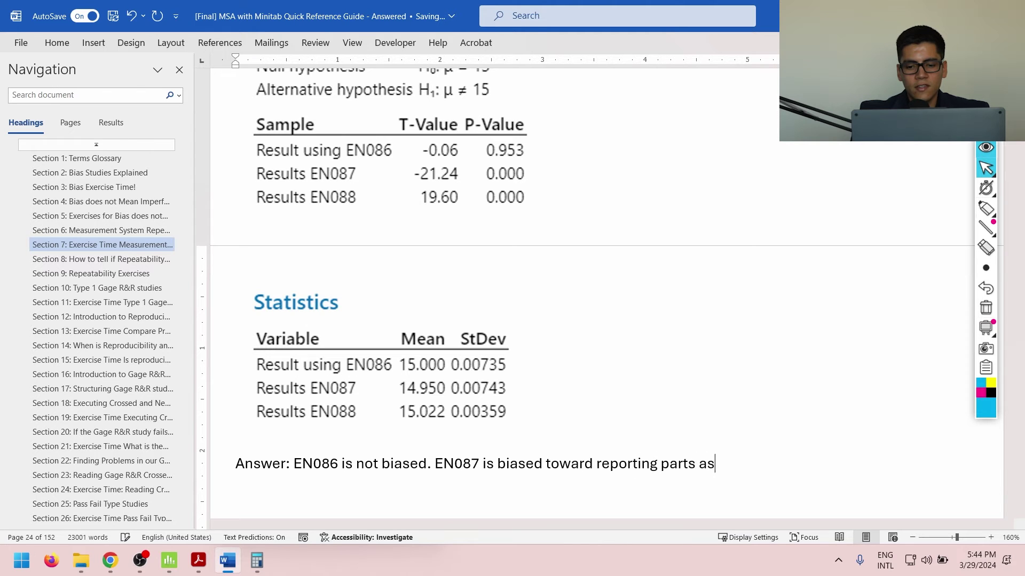
text( lighter)
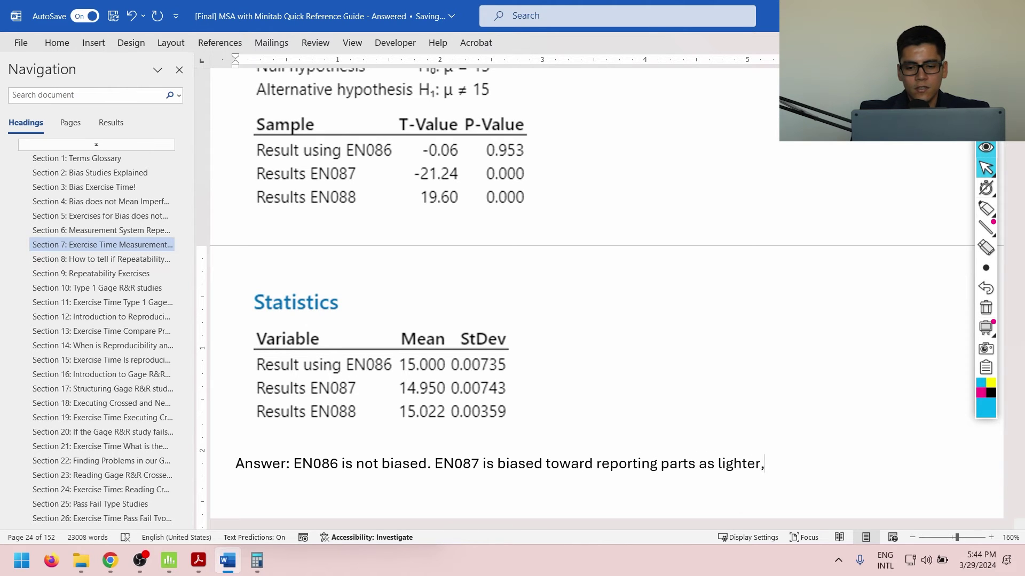
text(, EN 08)
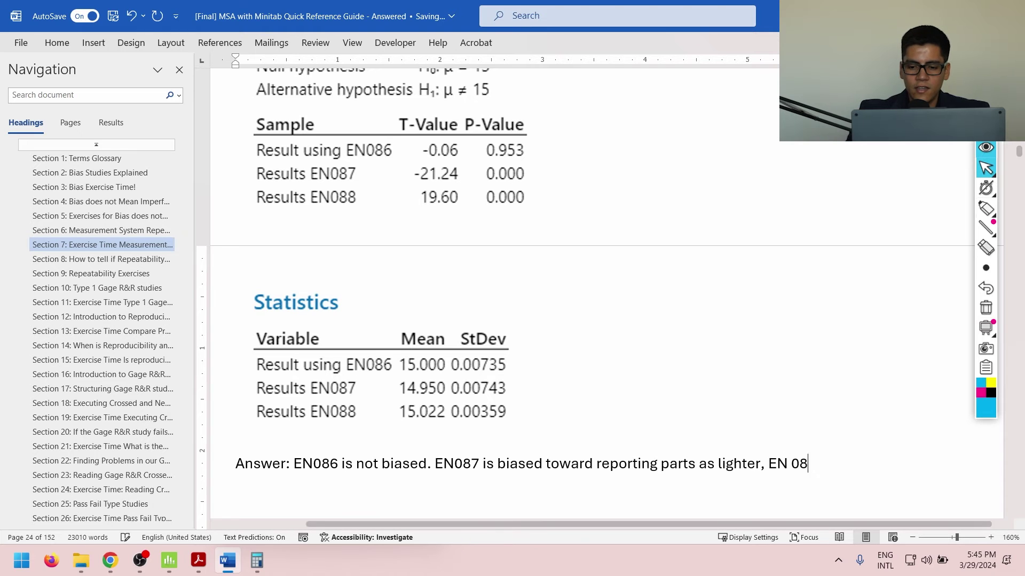
text(8 is biased tow)
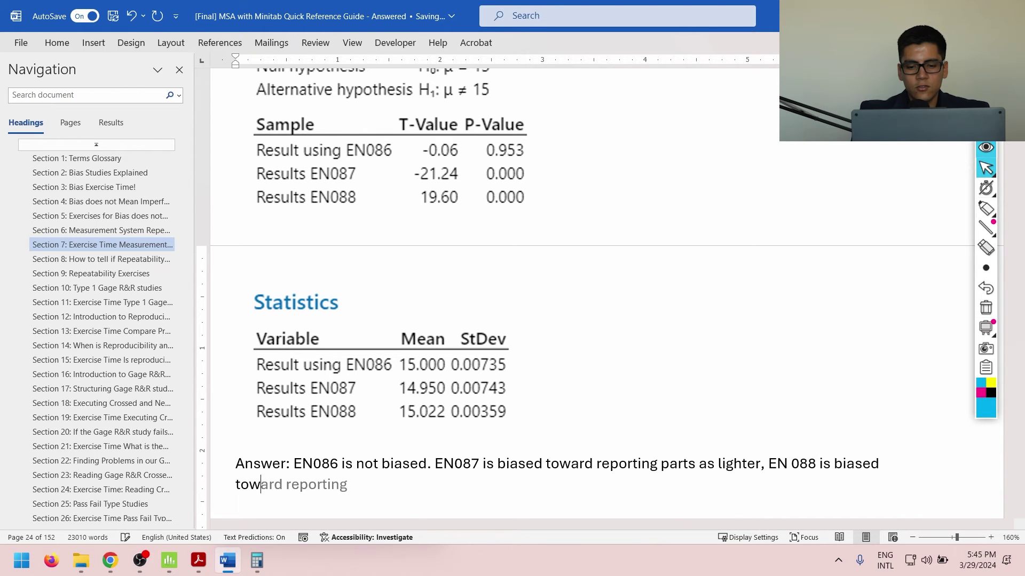
text(eards report)
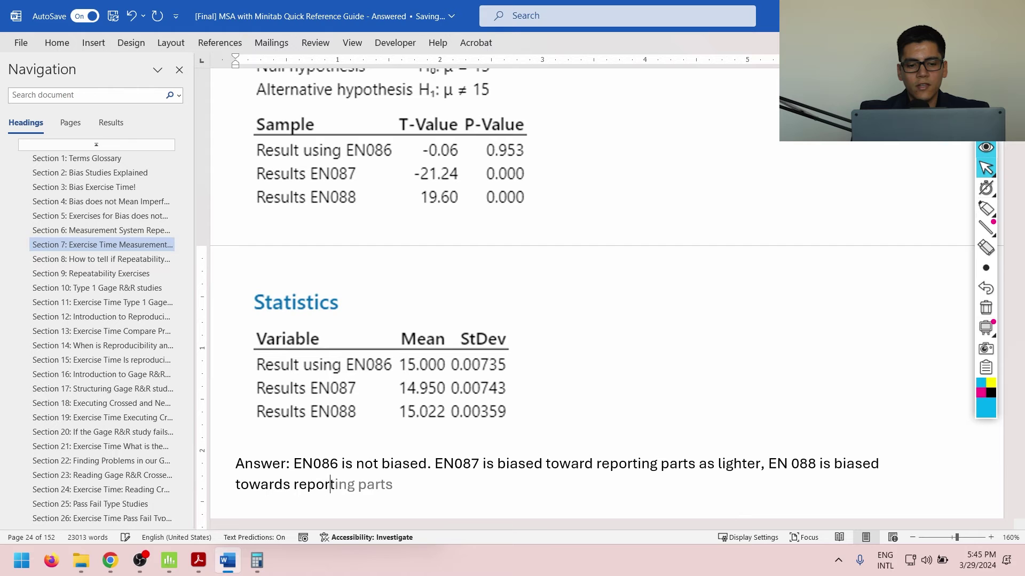
text(ing parts heavier)
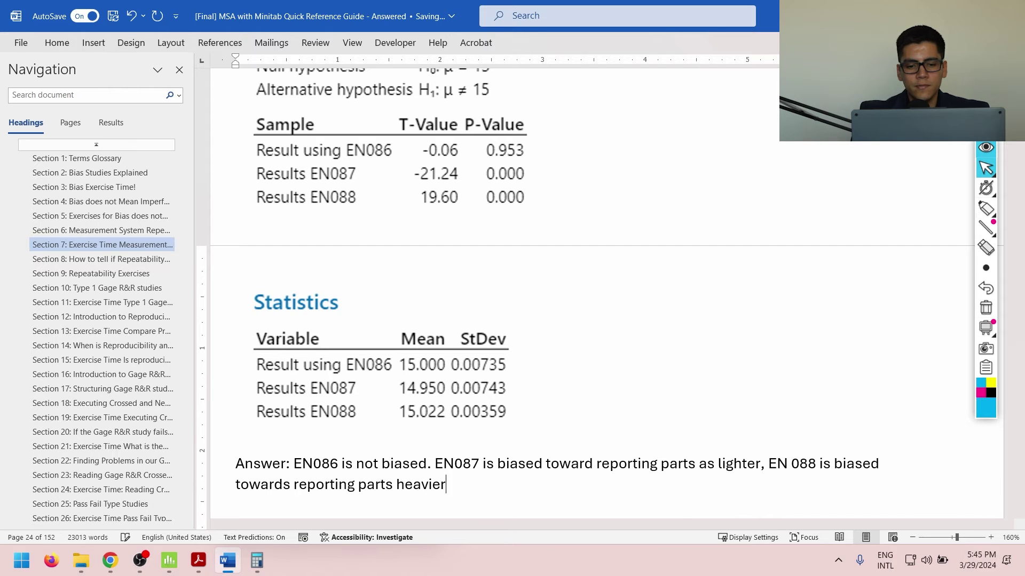
text(. The sta)
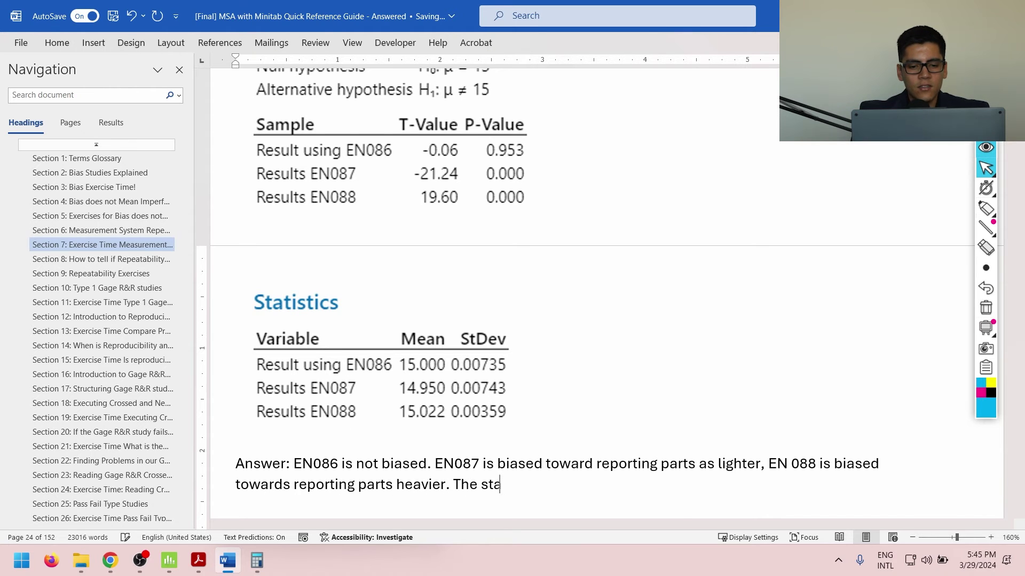
text(ndard deviation of )
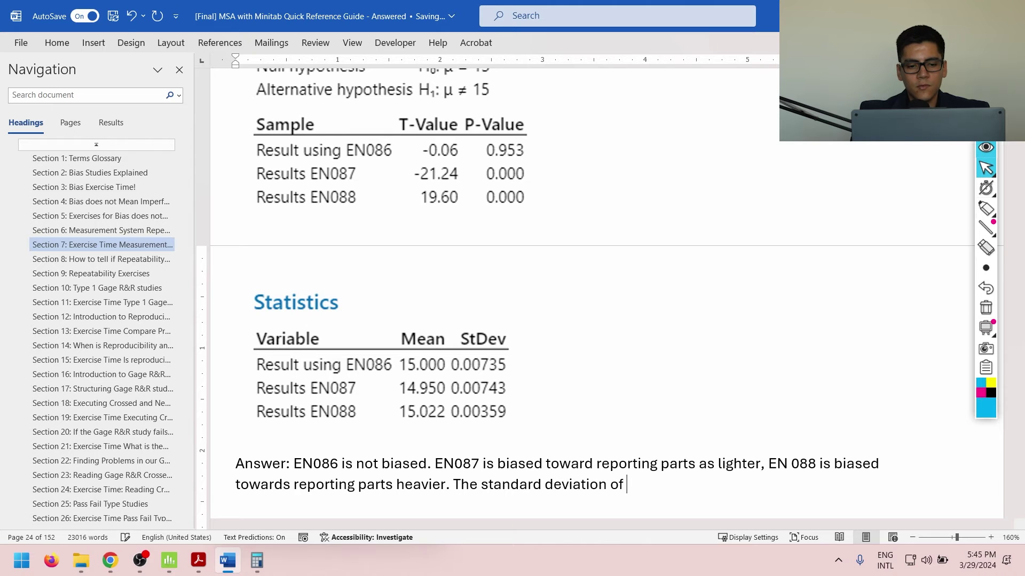
text(EN086 and)
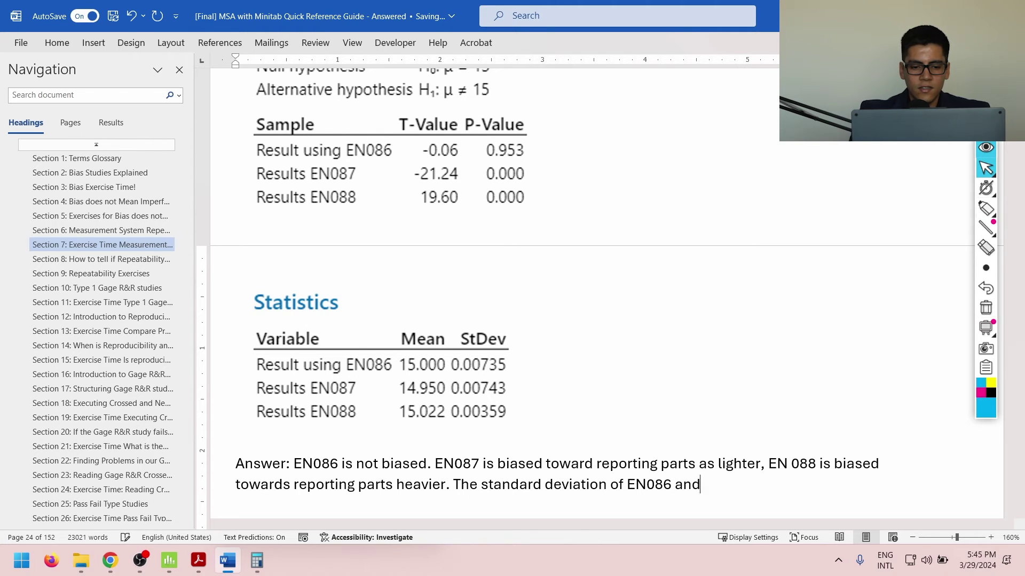
text( EN087 is similar)
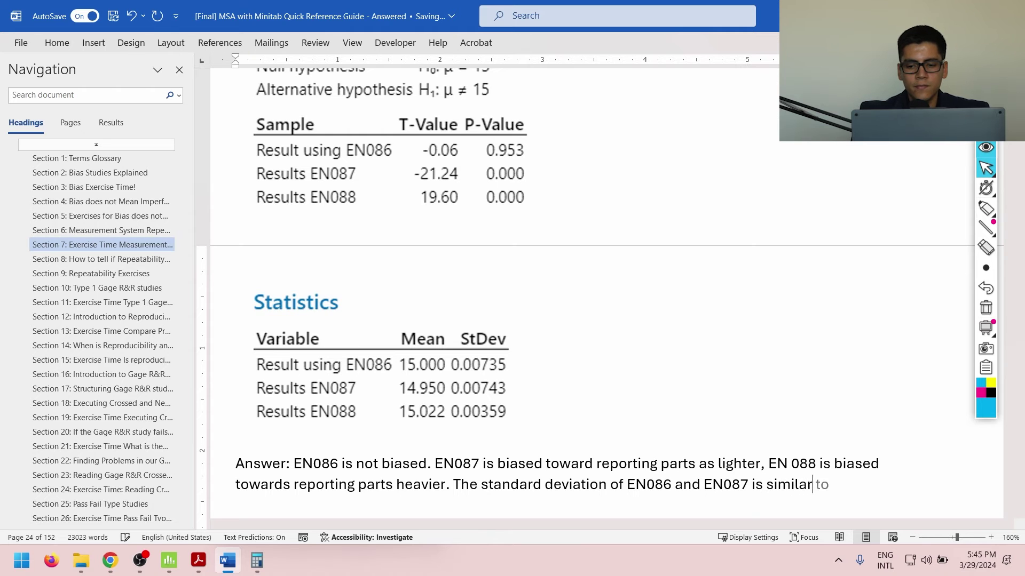
key(Escape)
text(, )
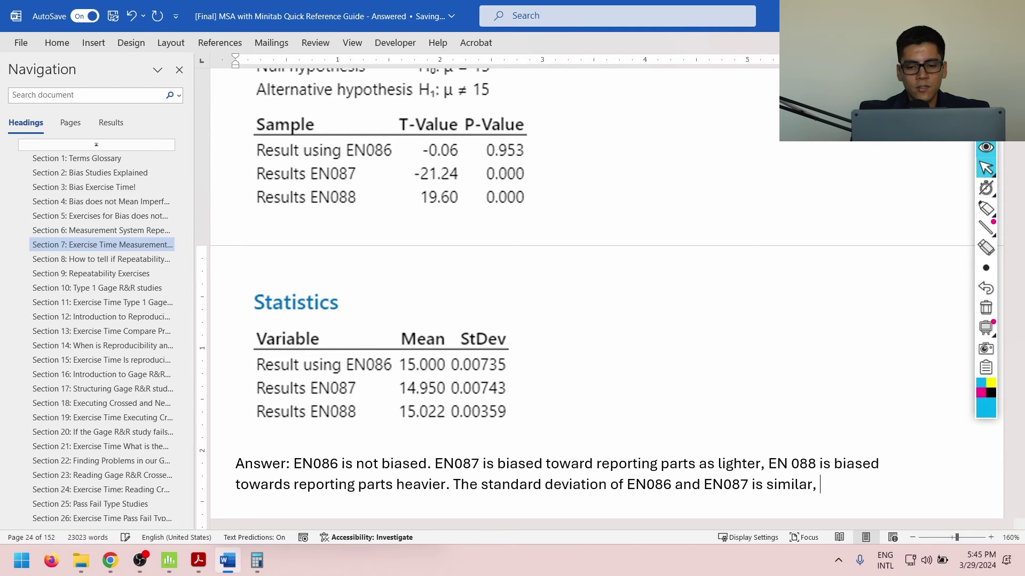
text(while EN088)
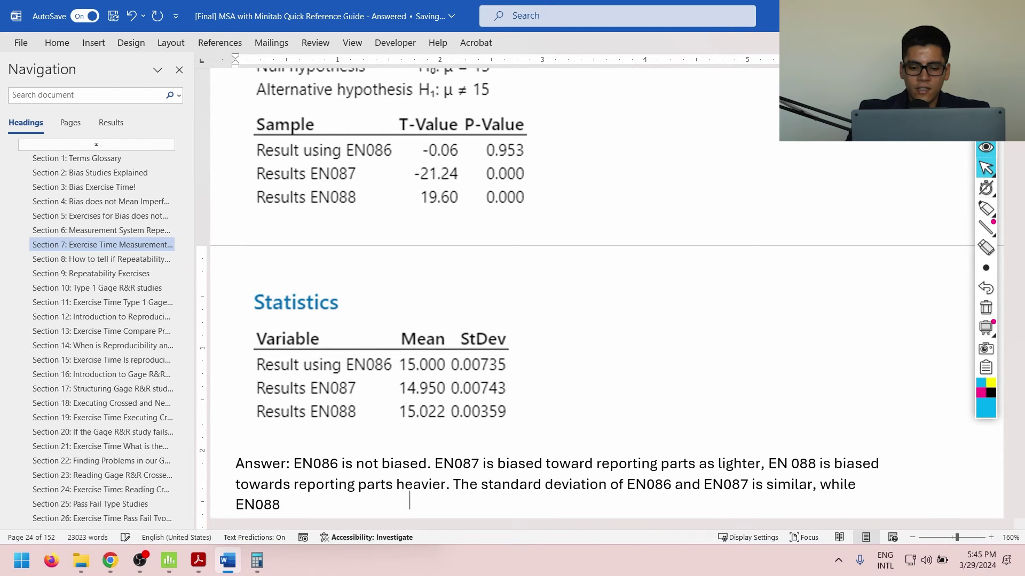
text( has the best repe)
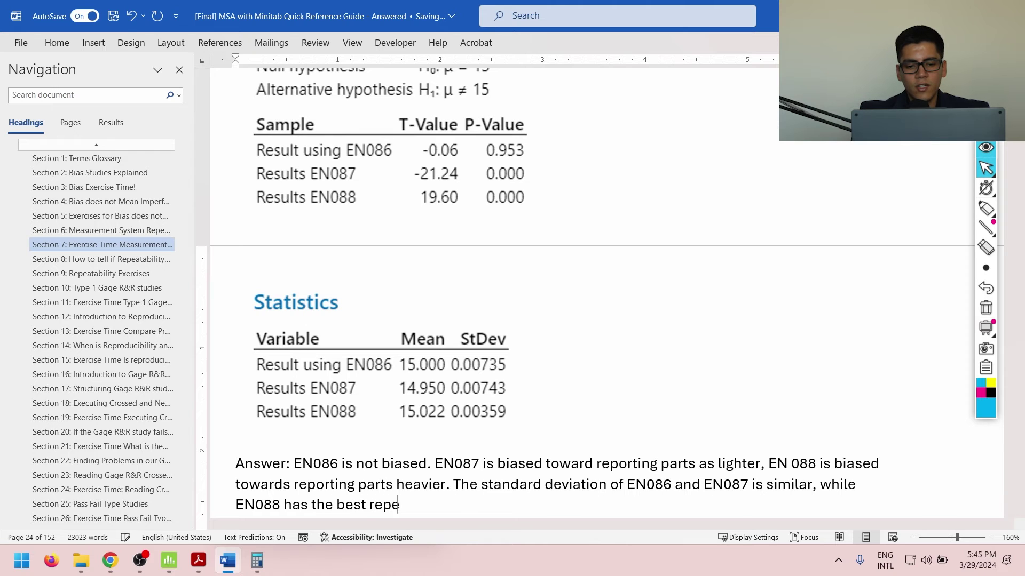
text(atability of all)
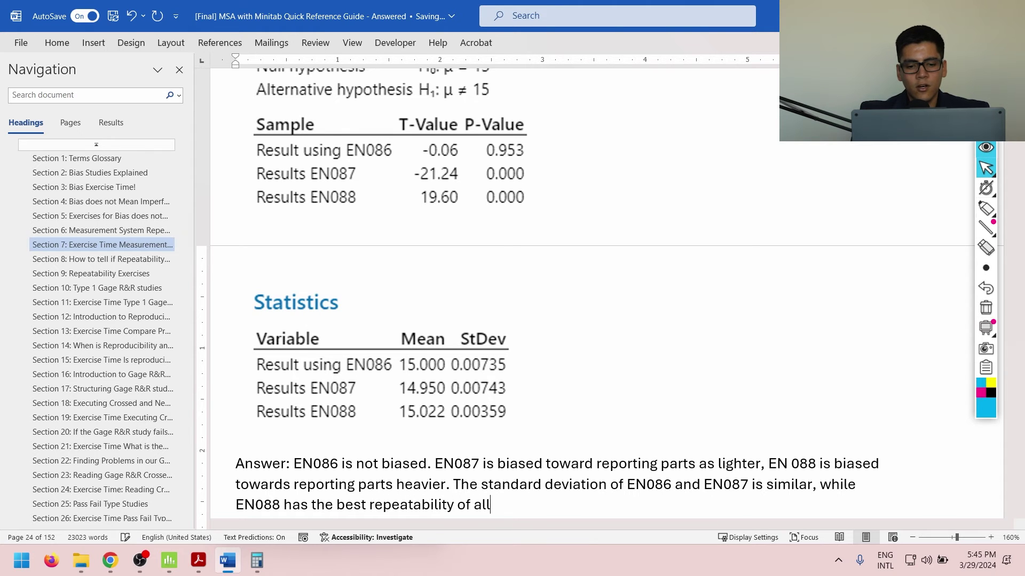
text( machines.)
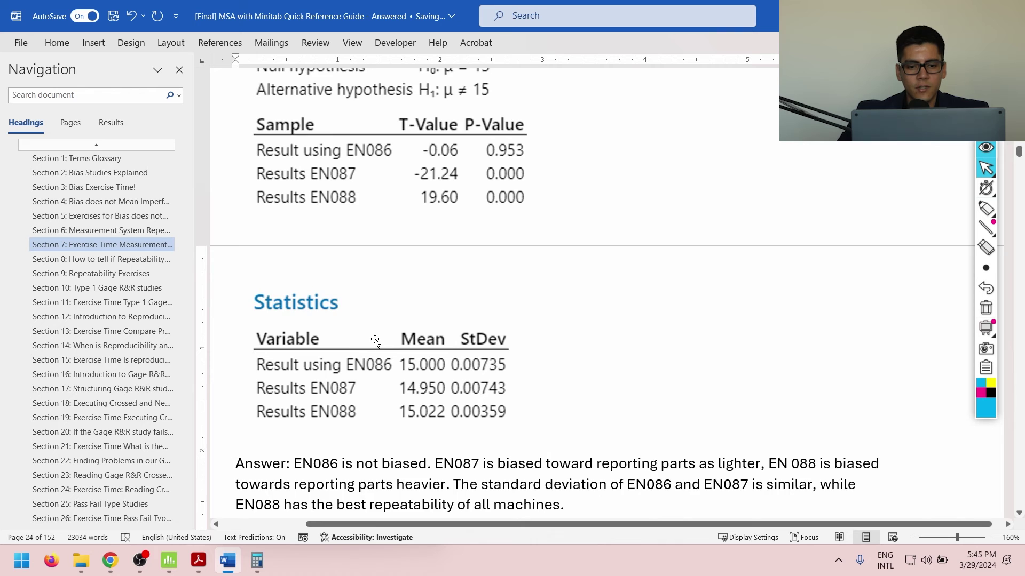
scroll(375, 341, down, 5)
Write '80 grams +- 3(0.007)' on the EN086 and EN087 answer lines
click(502, 287)
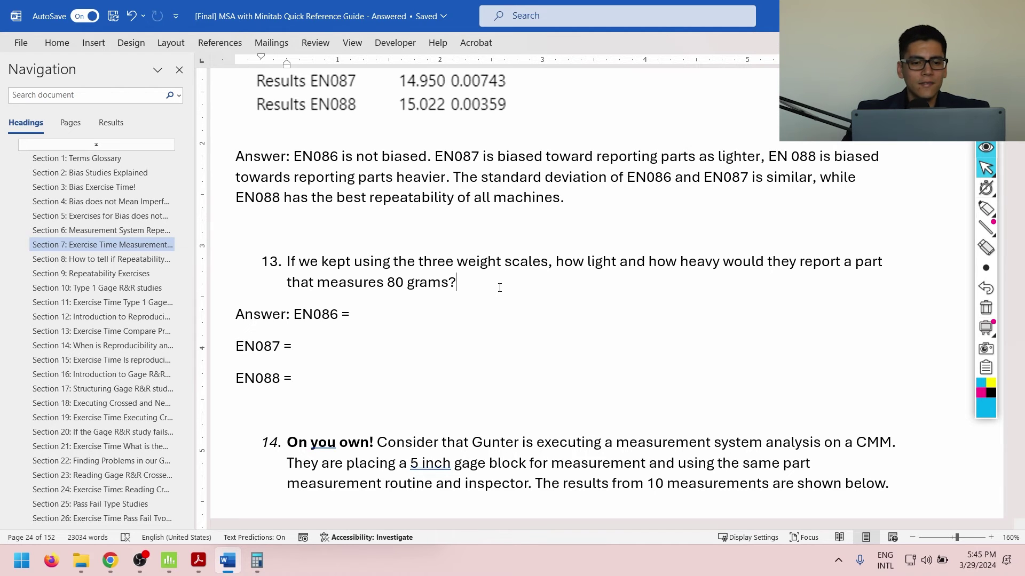
key(Down)
text(80 )
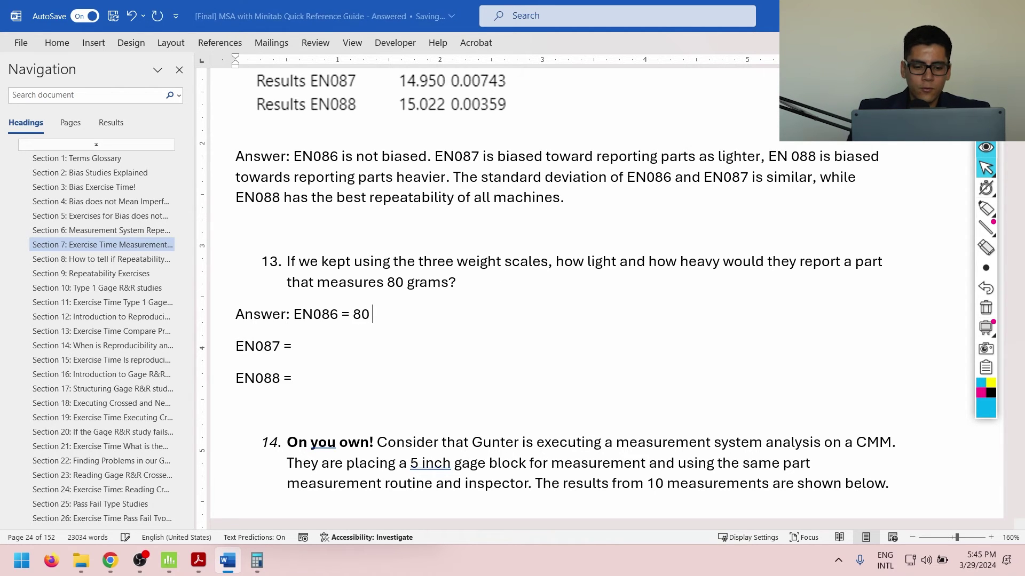
text(grams +-)
click(311, 346)
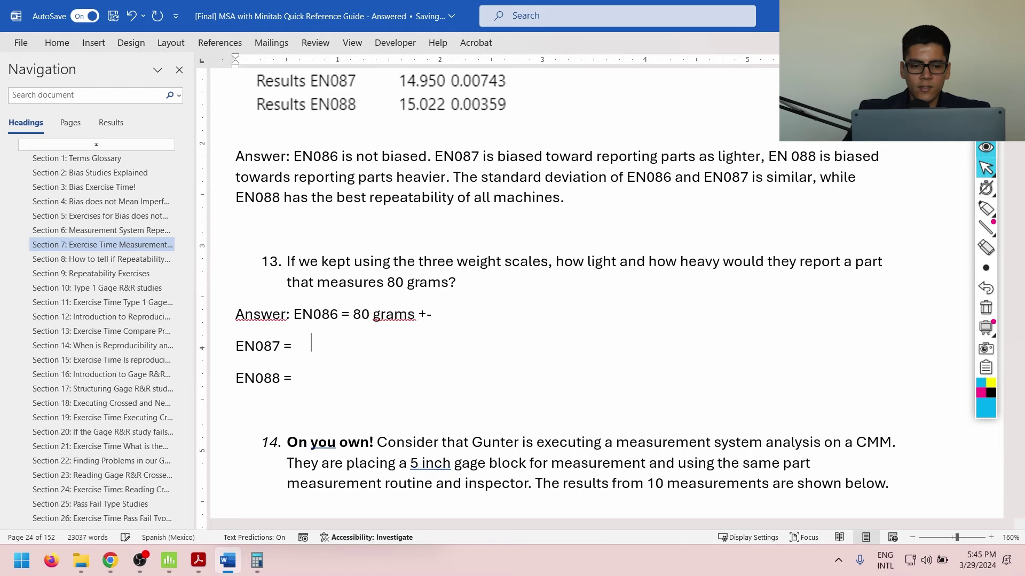
text(80 grams +)
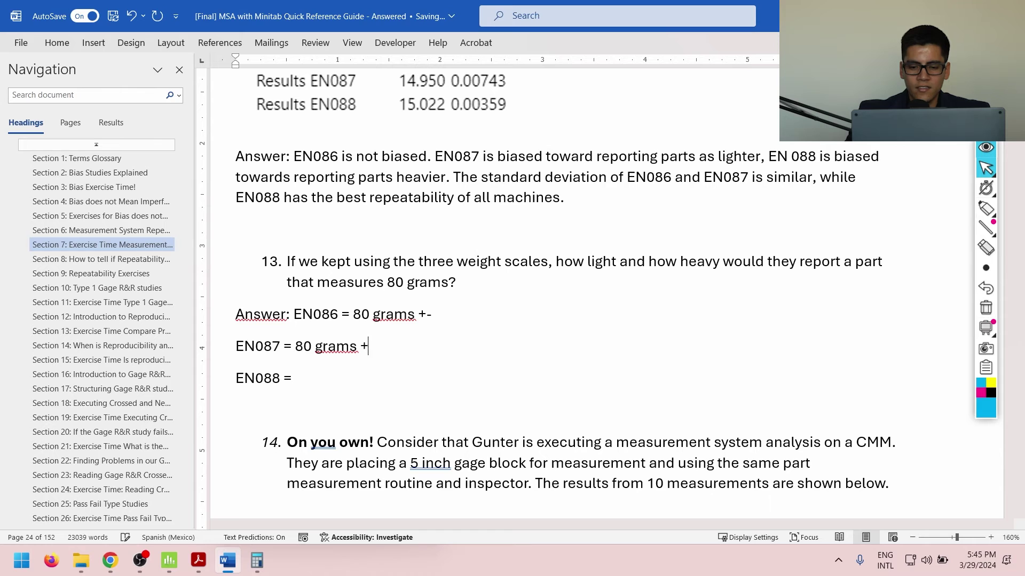
text(80 )
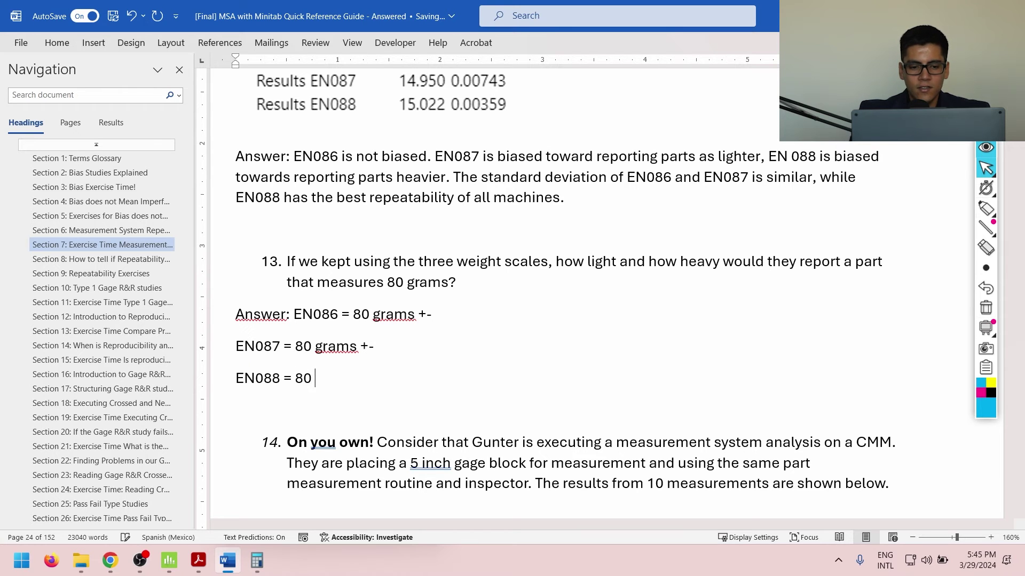
text(grams +-)
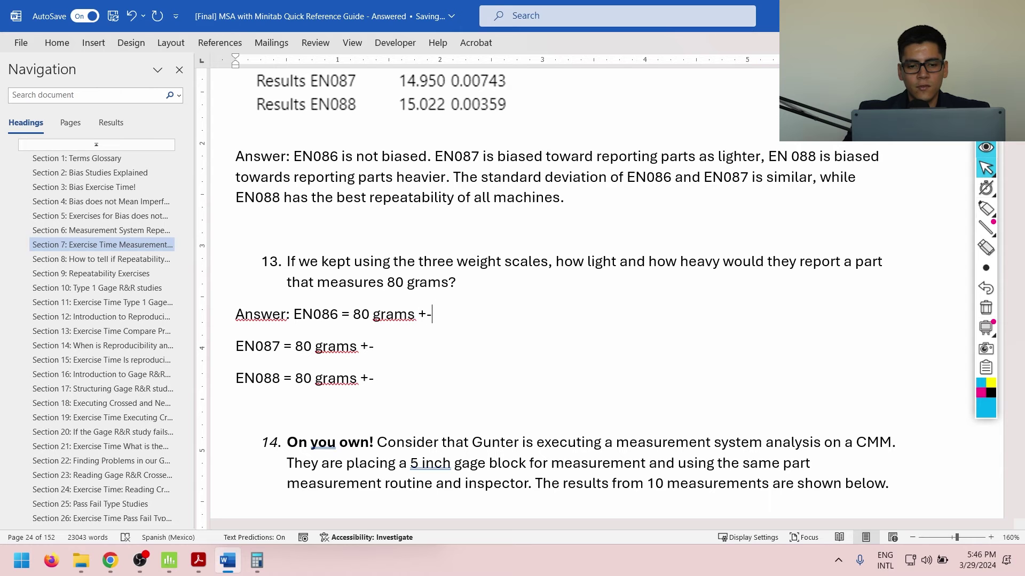
text( 3)
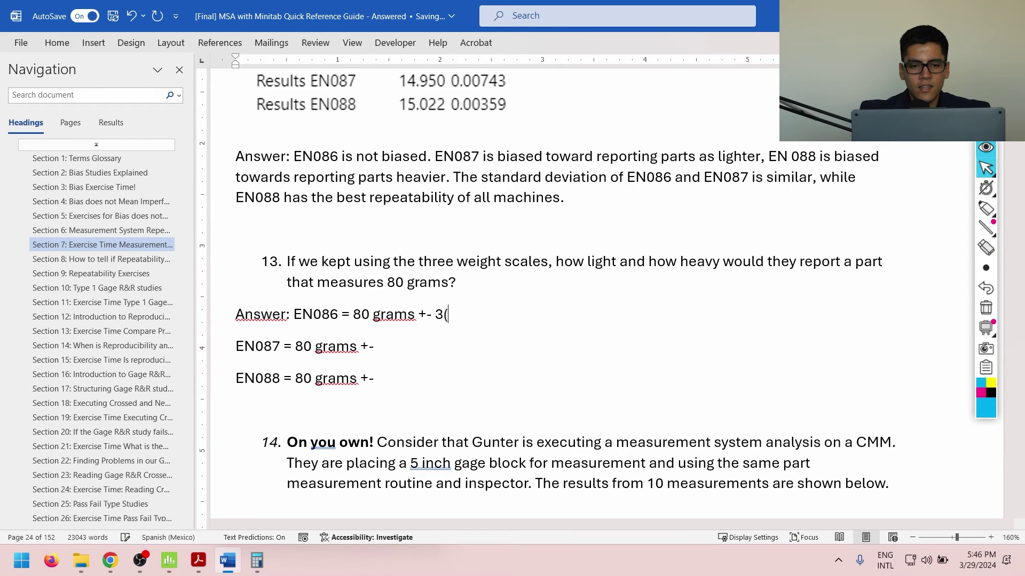
text(()
scroll(500, 287, up, 2)
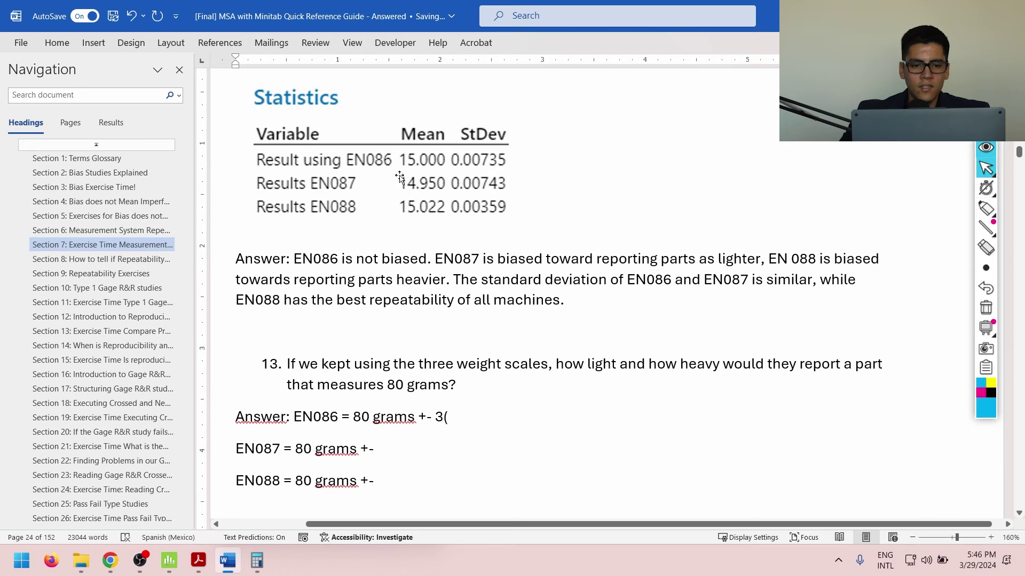
text(0.00)
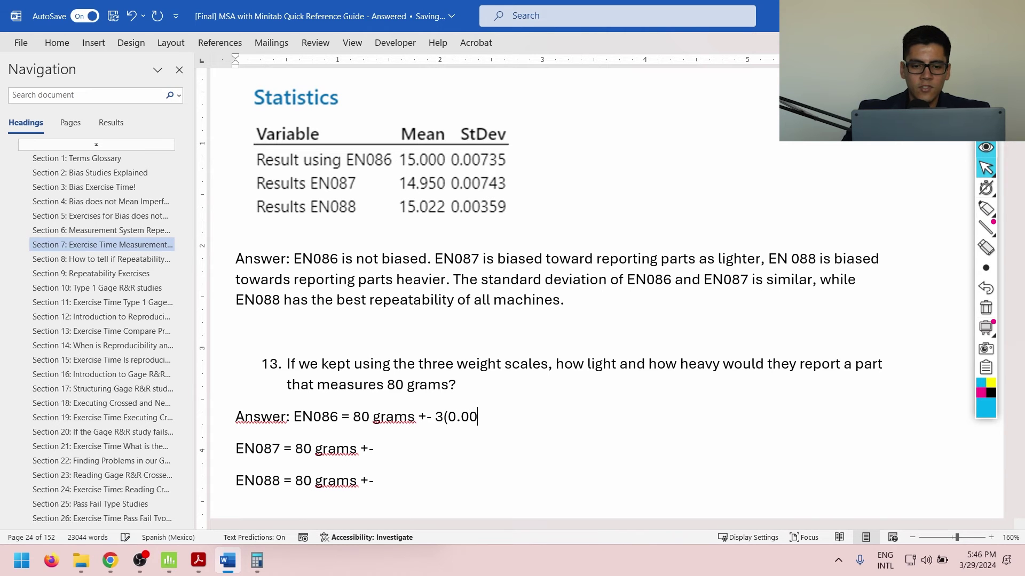
text(7) =)
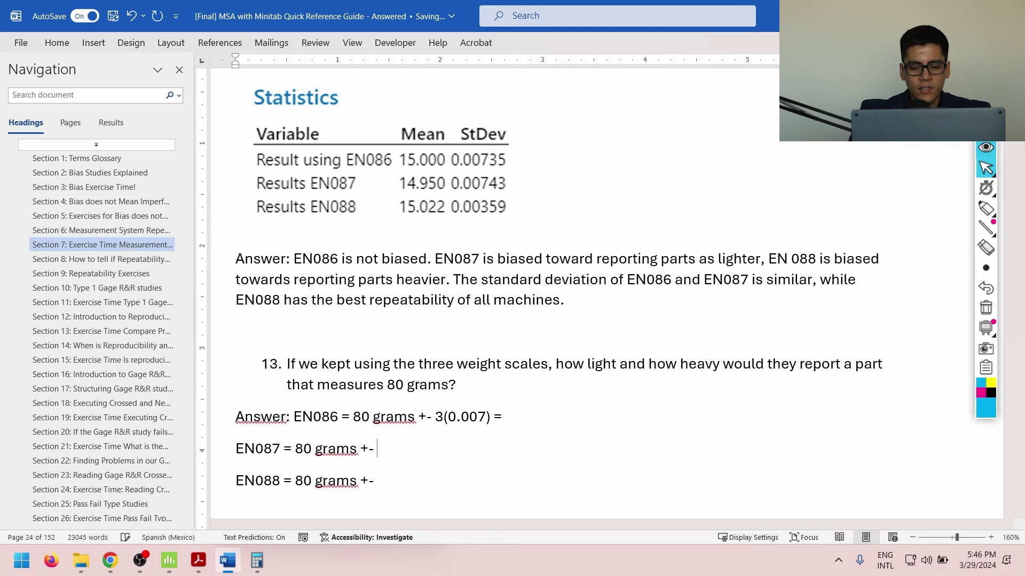
text( ()
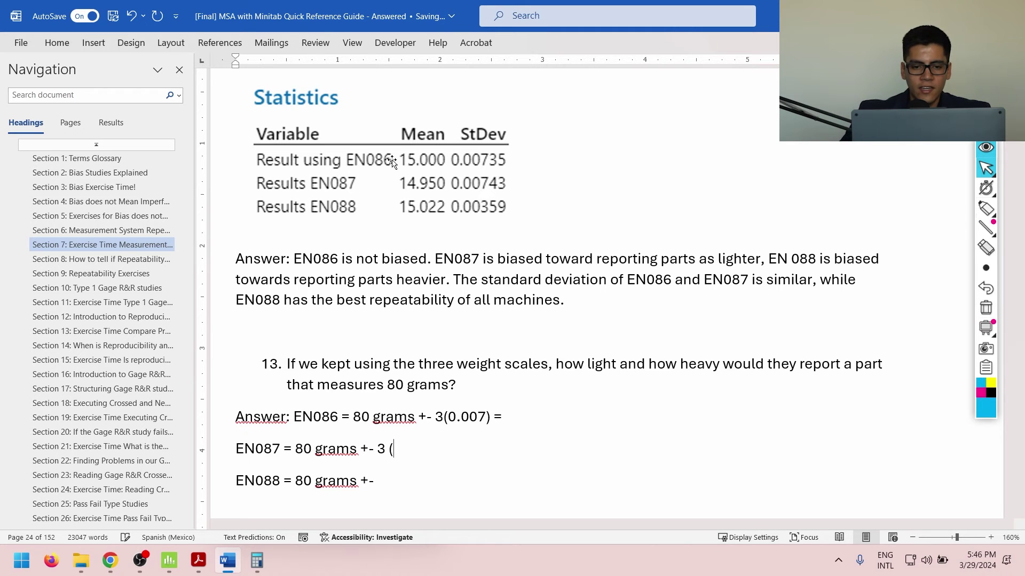
text(0.007))
Write '+- 3(0.003)' on the EN088 line and begin '80 +-'
key(Down)
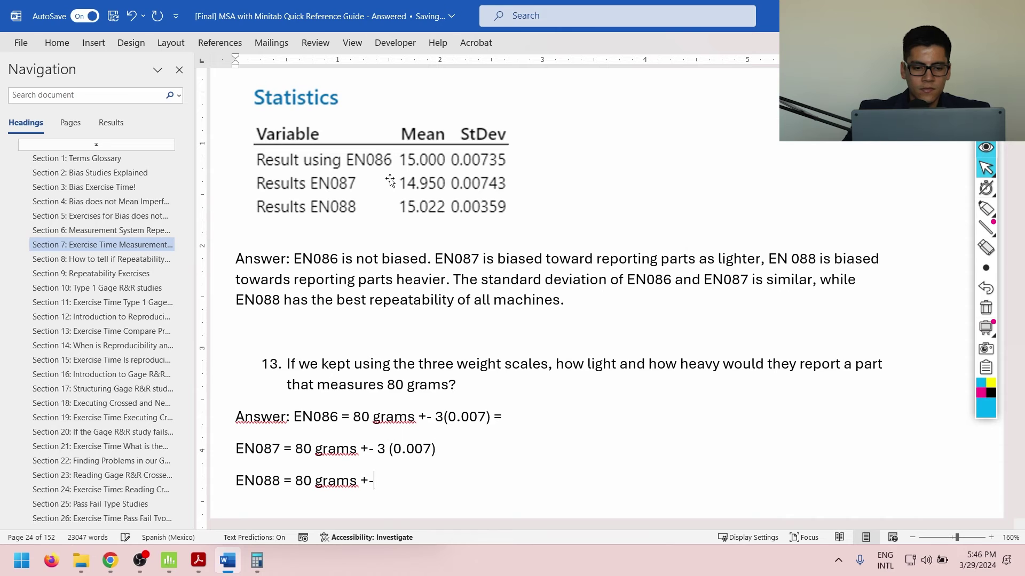
text(3()
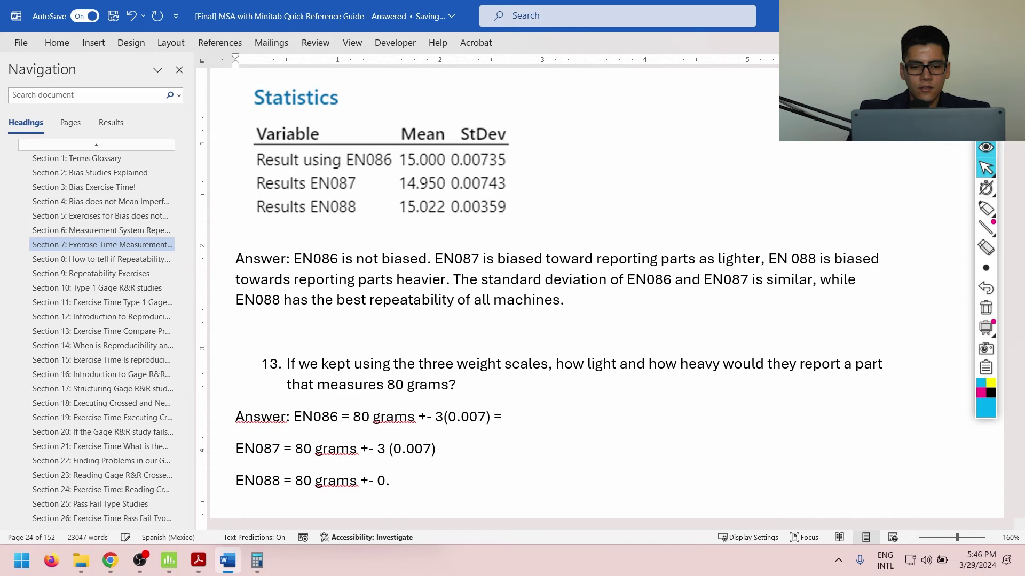
key(BackSpace)
key(BackSpace)
text(0.003)
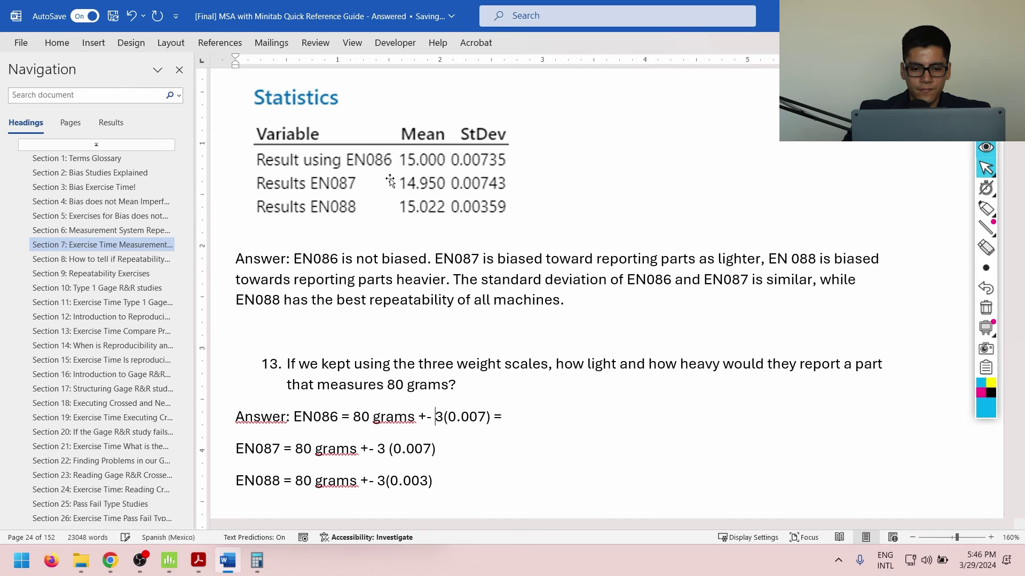
text( 80 +-)
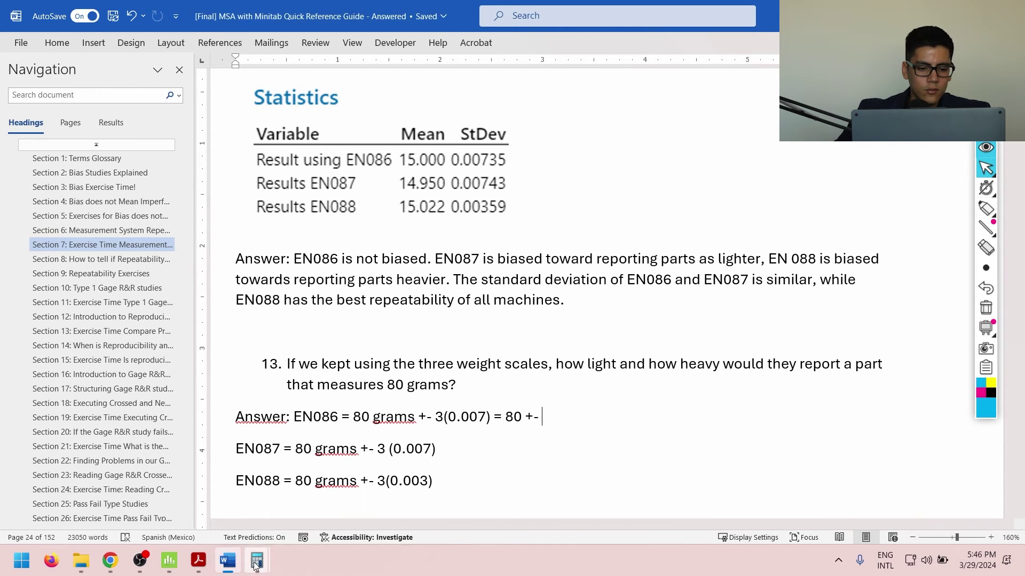
Compute 3 × 0.007 = 0.021 in Calculator and record 79.979–80.021 for EN086 and EN087
mouse_move(257, 561)
click(300, 527)
text(0.0)
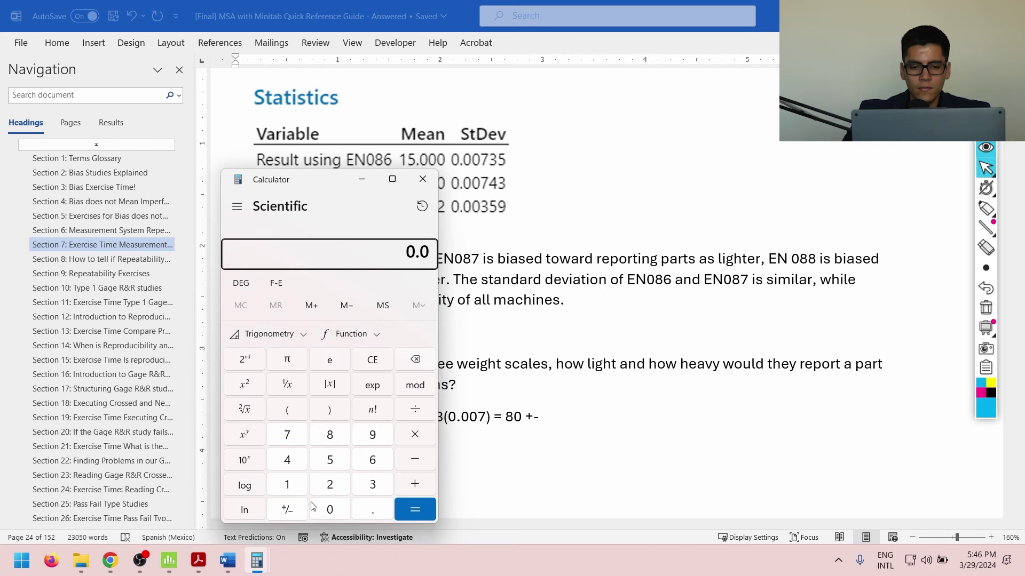
text(07*3)
key(Return)
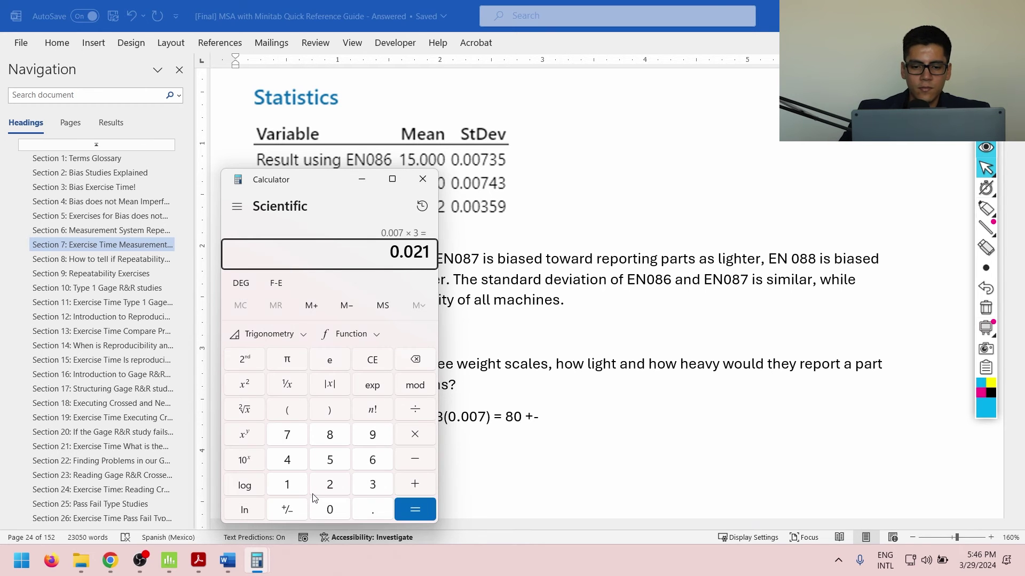
click(578, 432)
text(0.021)
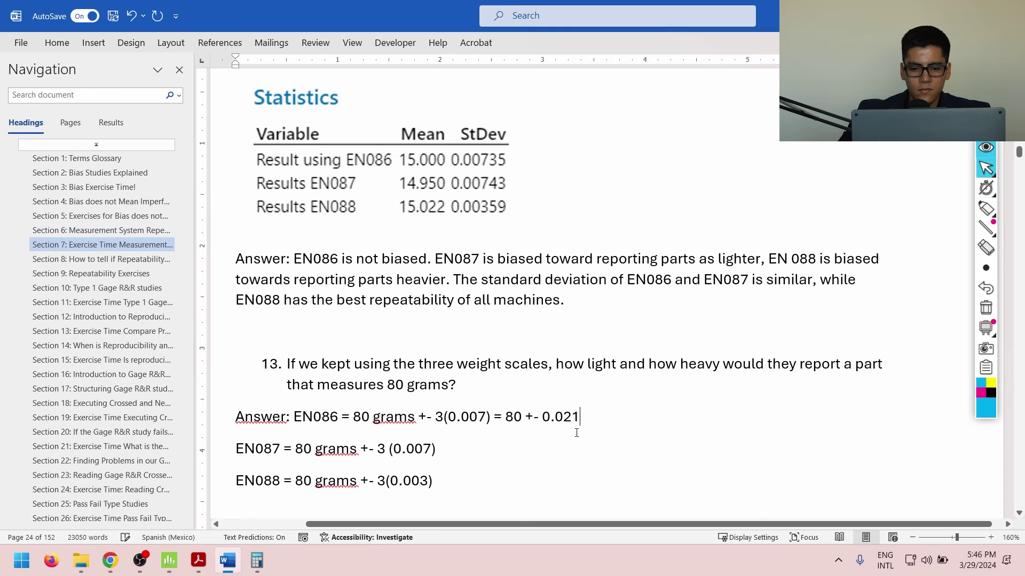
text( =)
key(alt+Tab)
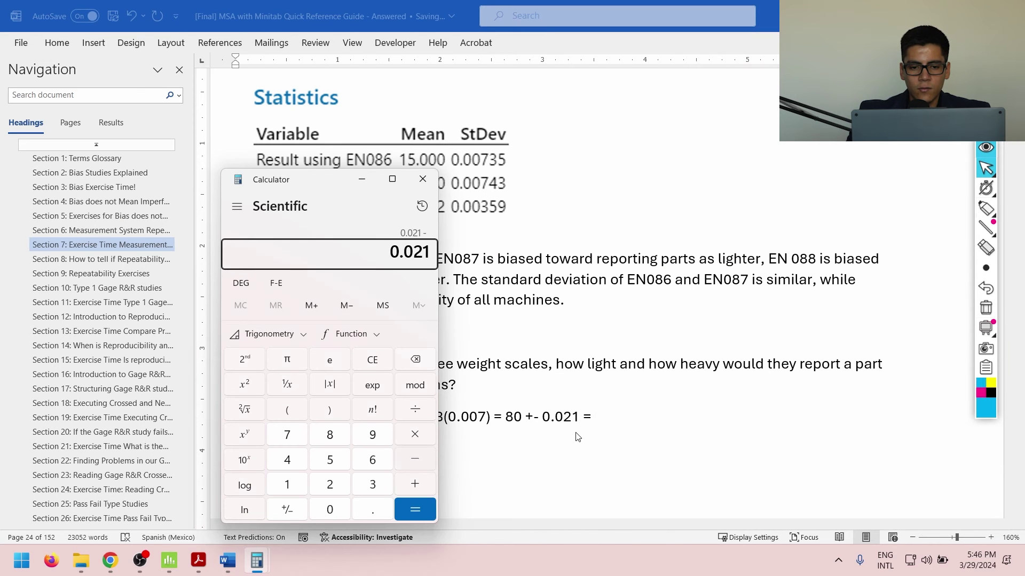
text(- 80)
key(Return)
key(alt+Tab)
text(79.)
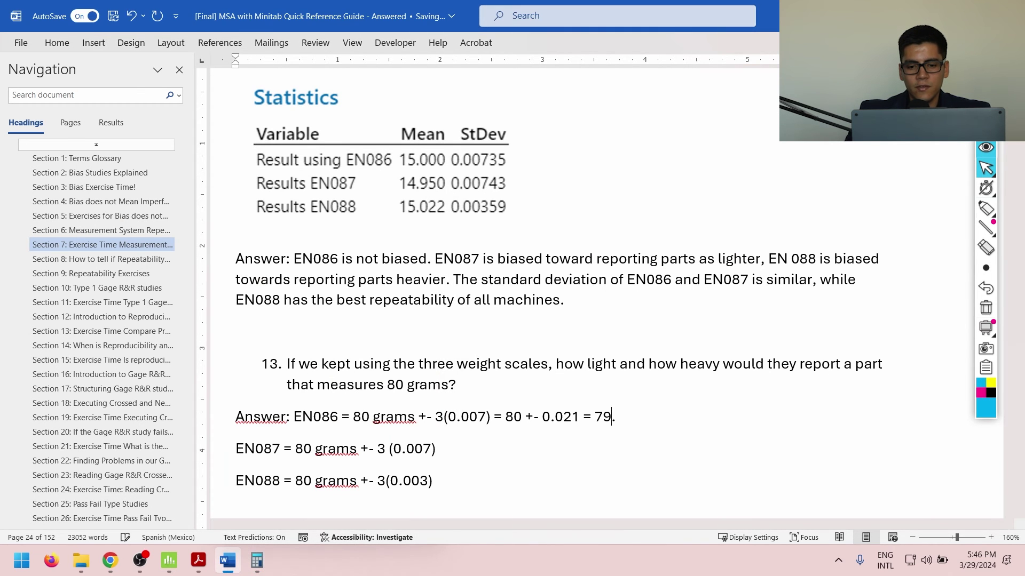
key(alt+Tab)
key(alt+Tab)
text(979 - 80.021)
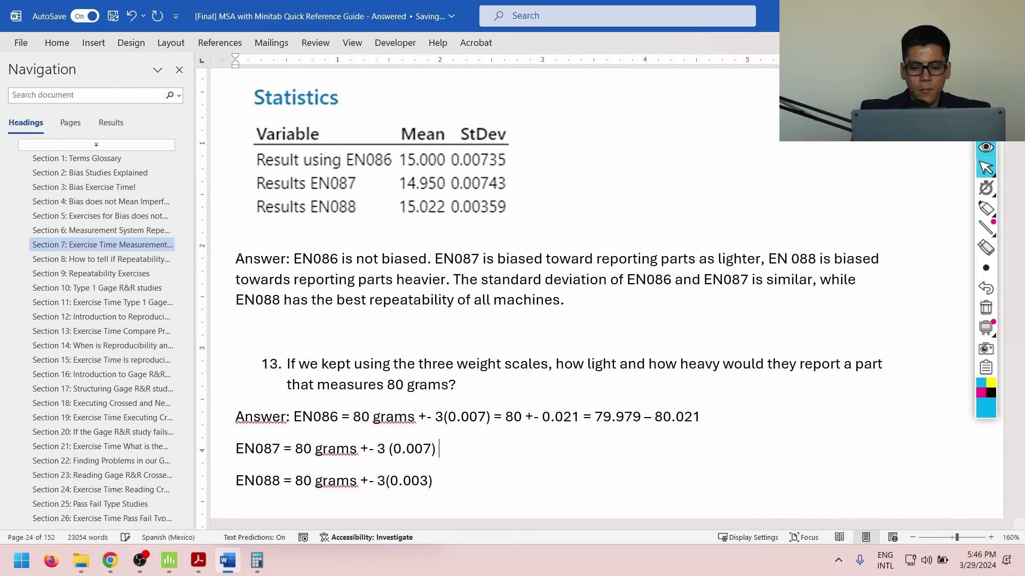
text(79)
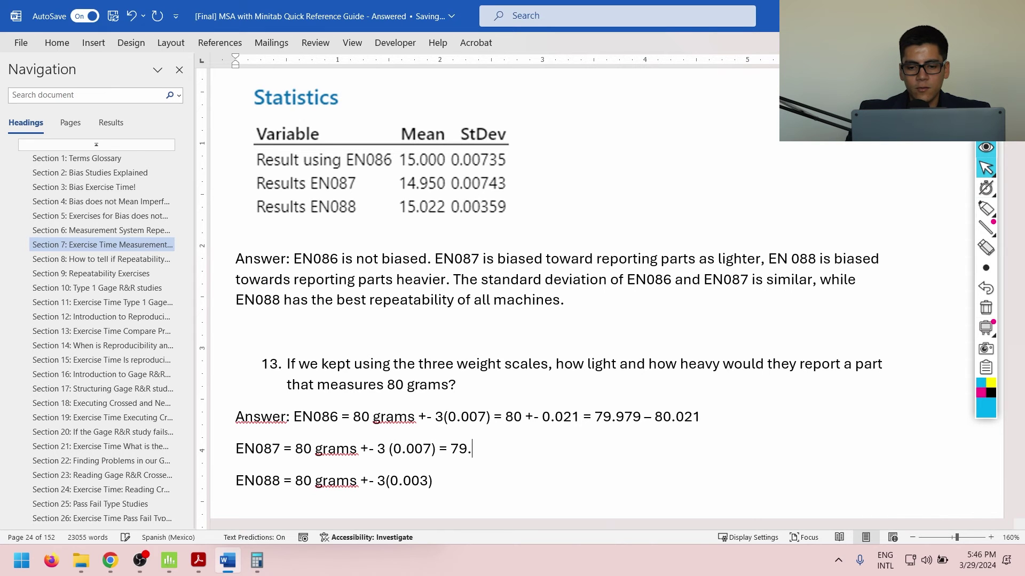
text(.979 - )
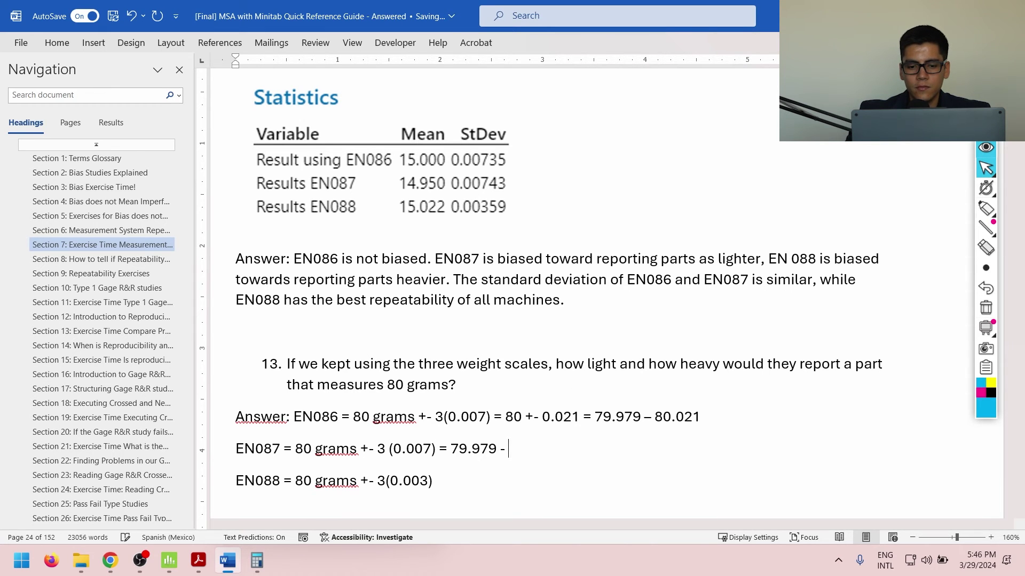
text(80.021)
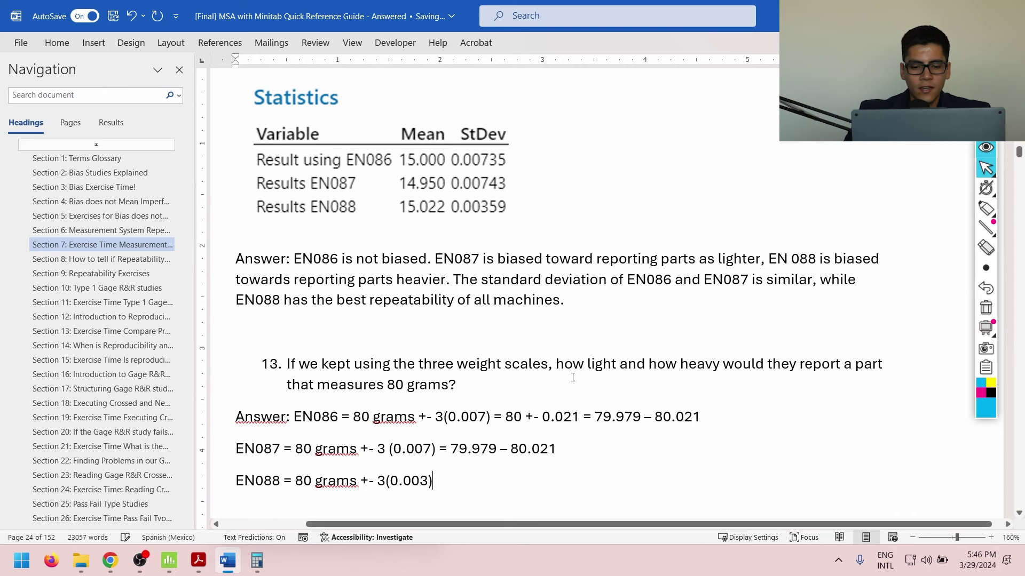
text( =)
Record '80 +- 0.009 = 79.991 - 80.009' for EN088, checking 80 − 0.009 in Calculator
key(alt+Tab)
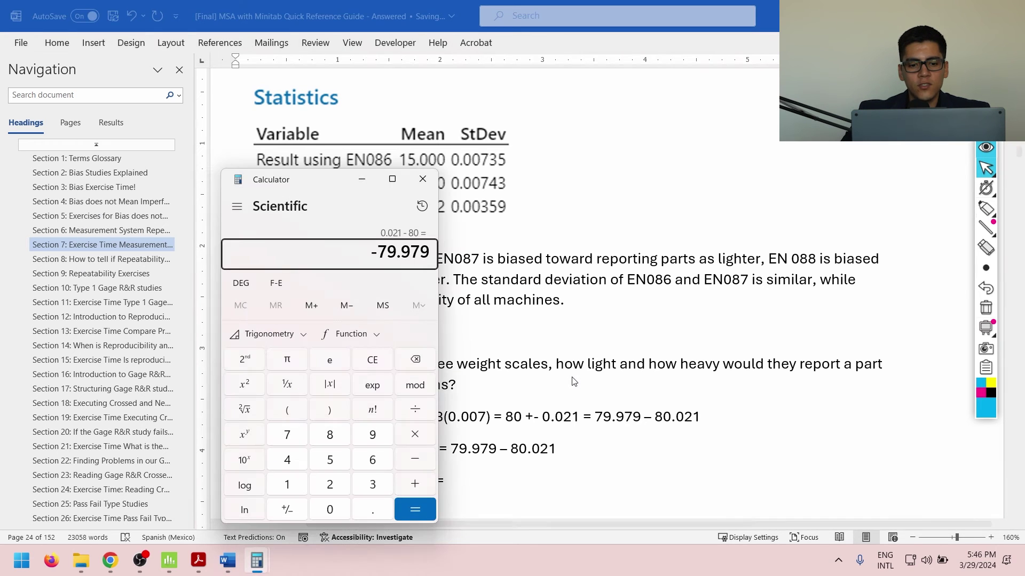
drag(308, 179, 126, 149)
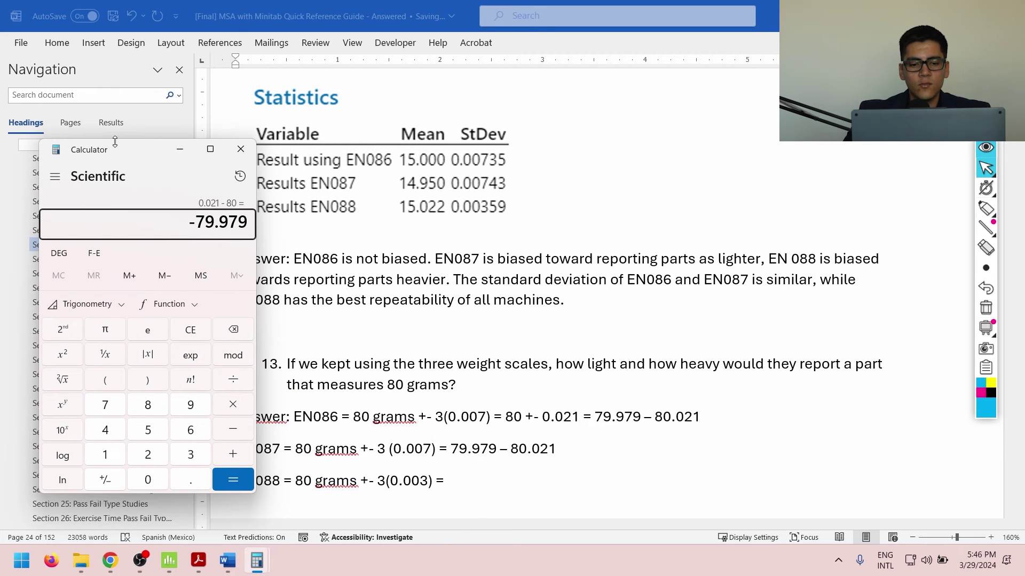
key(alt+Tab)
text(80)
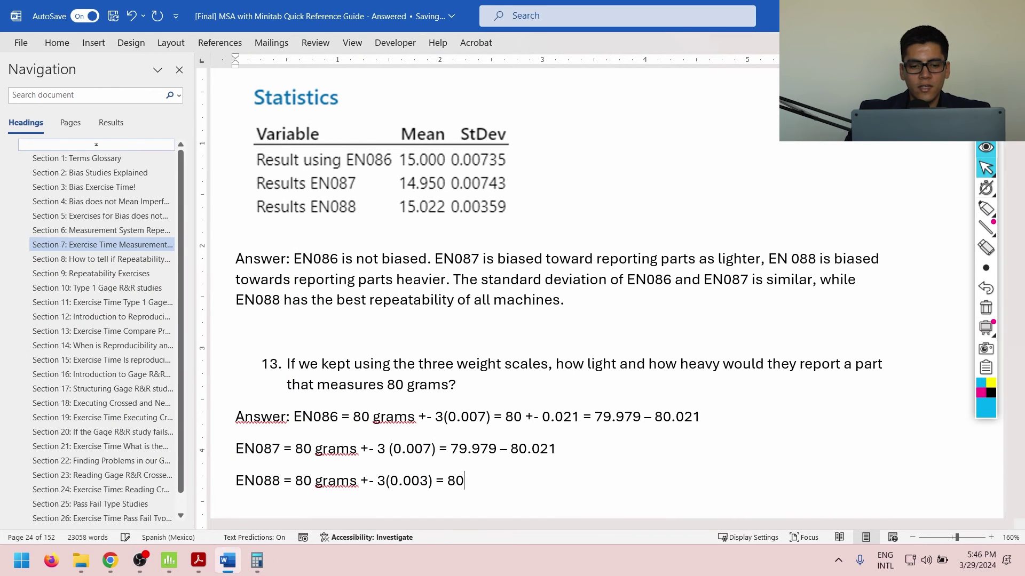
text( +- 0.009 )
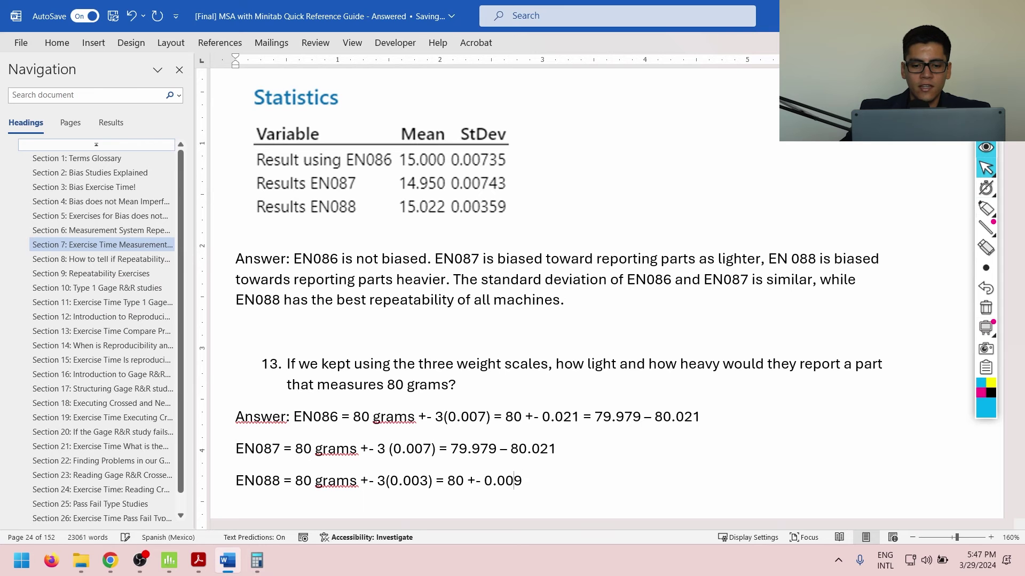
text(= 79)
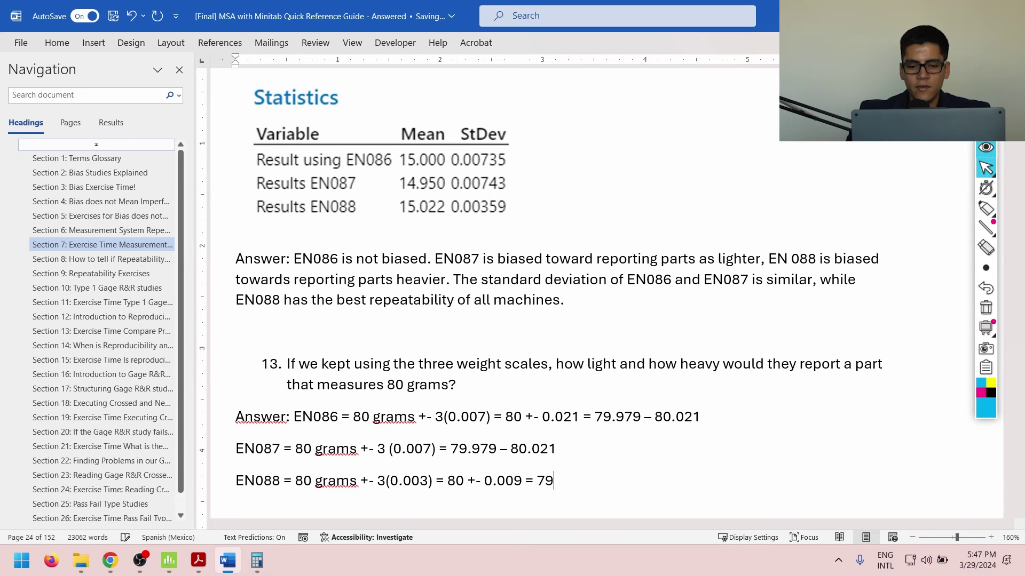
text(.991 -)
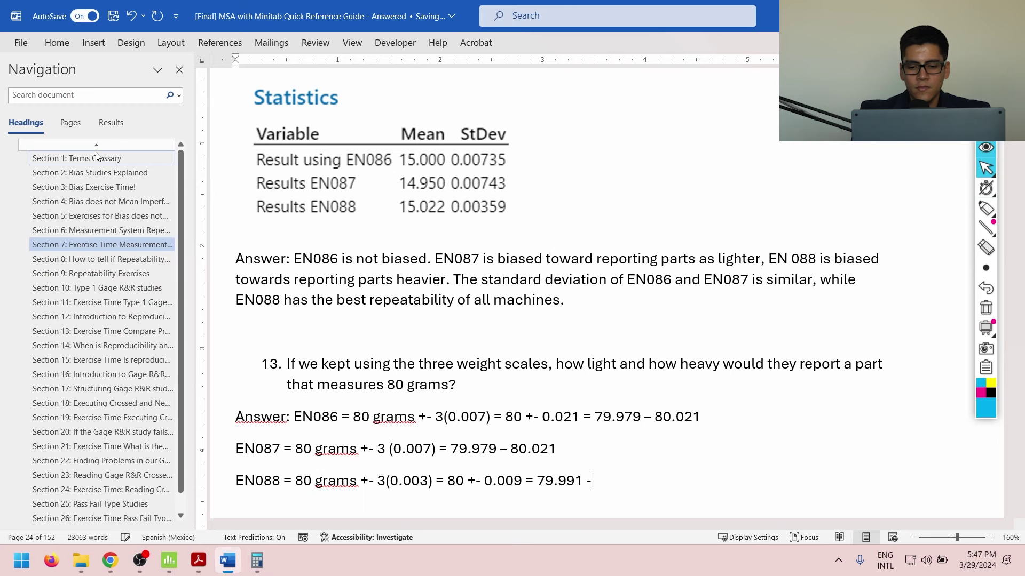
text( 80.009)
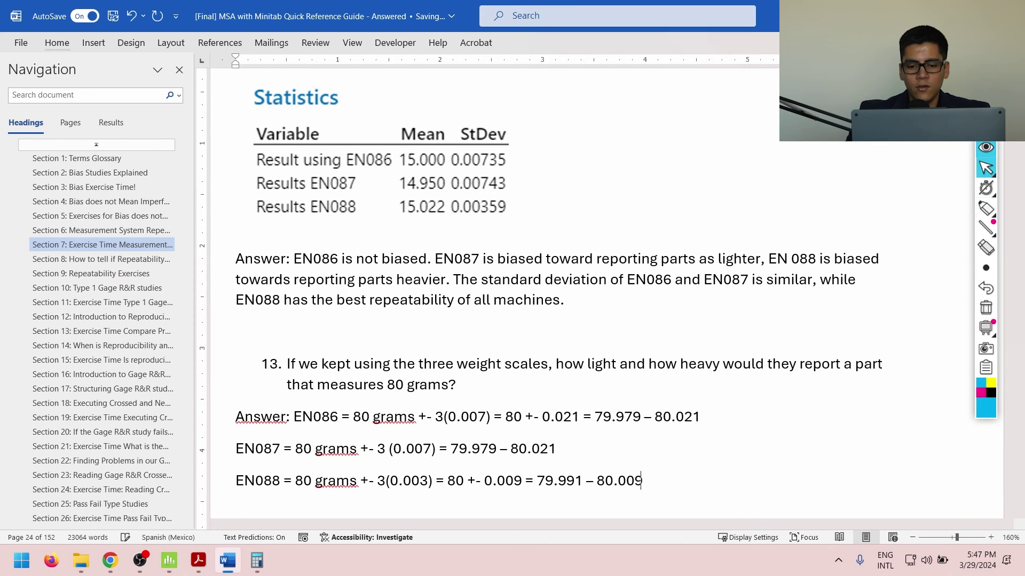
key(alt+Tab)
text(8)
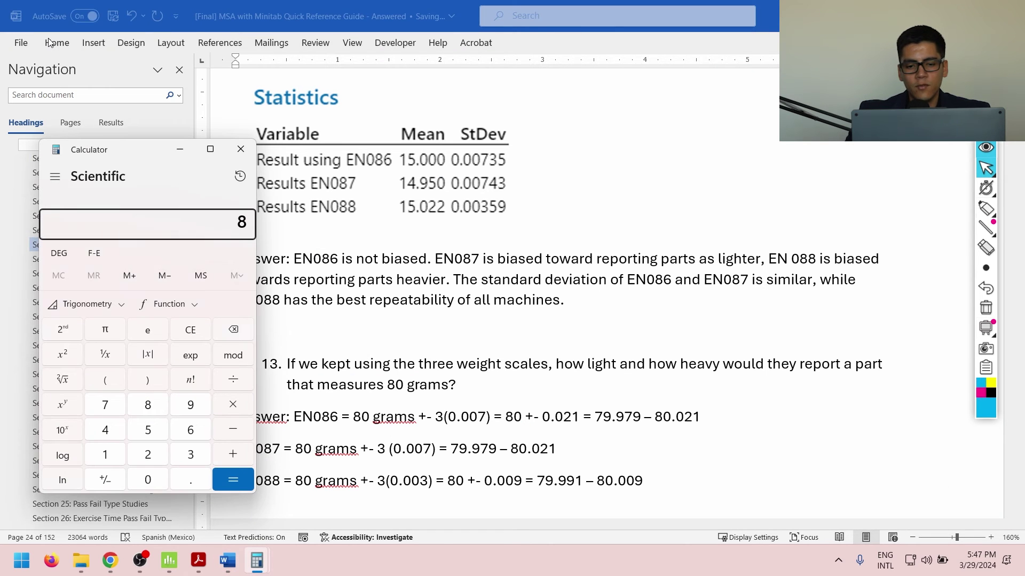
text(0 - 0.009)
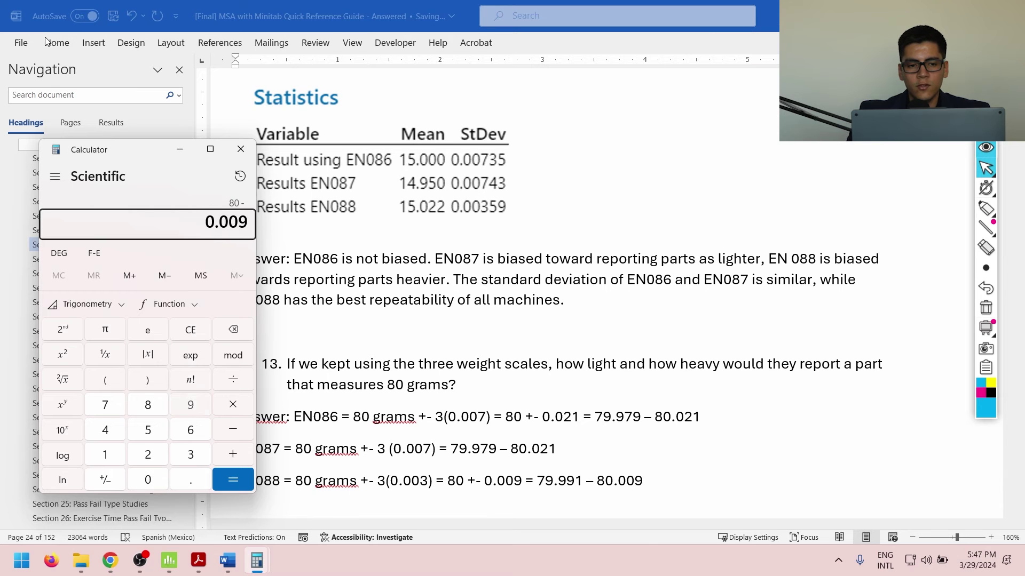
key(Return)
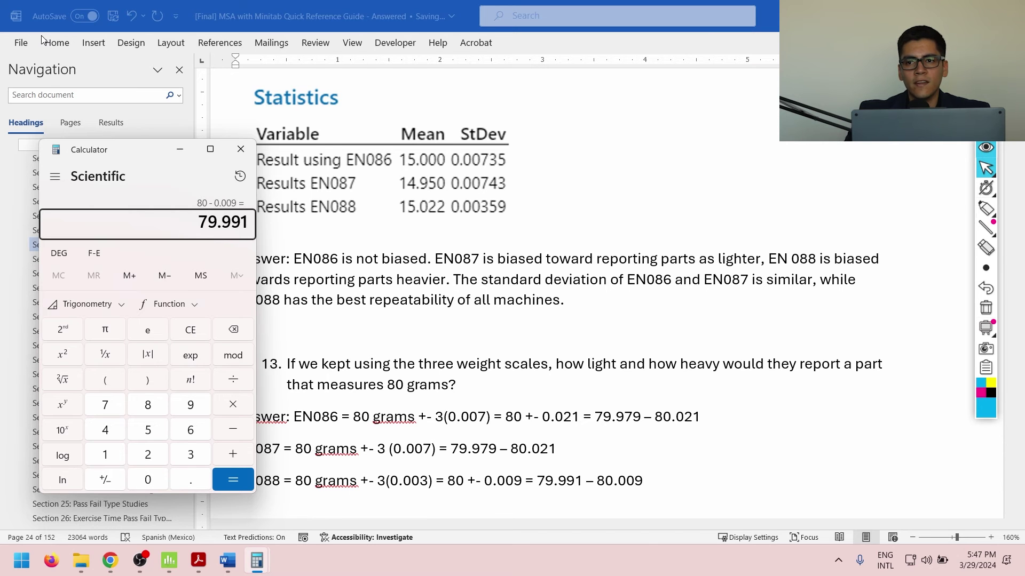
key(alt+Tab)
key(Tab)
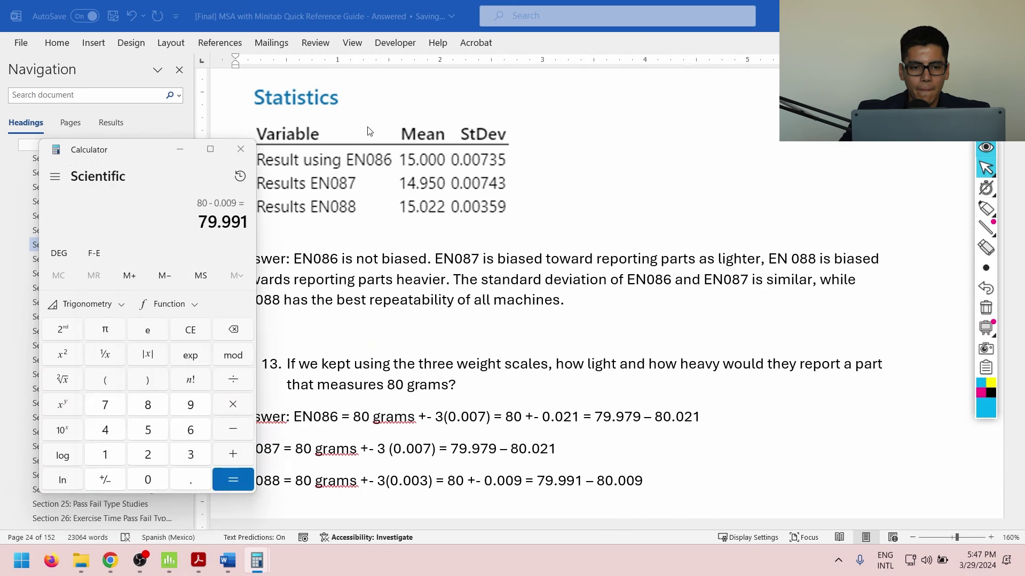
click(370, 131)
Bring question 14 on the EN093 gage-block measurements into view, cursor after its text
scroll(542, 265, down, 8)
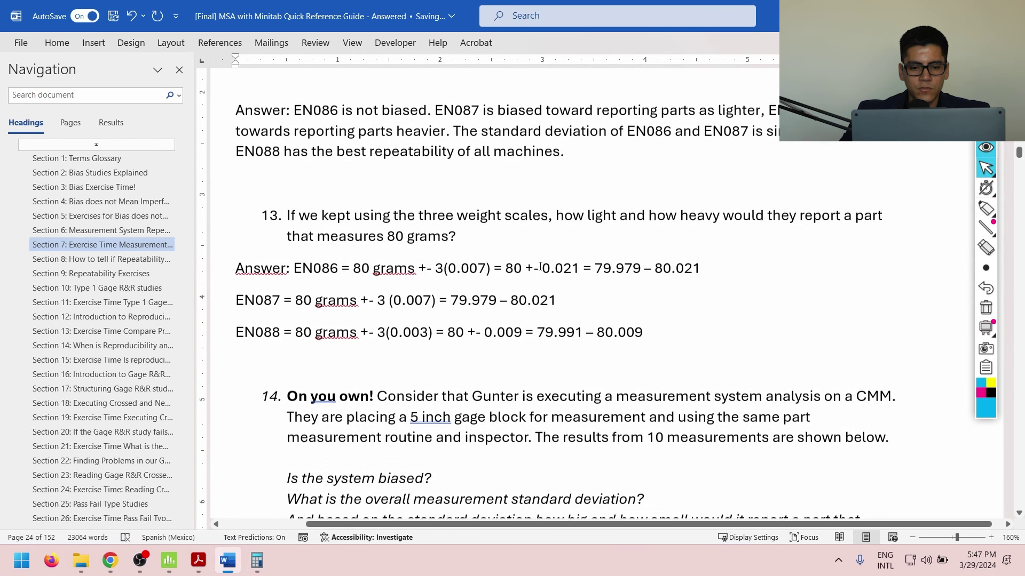
click(519, 235)
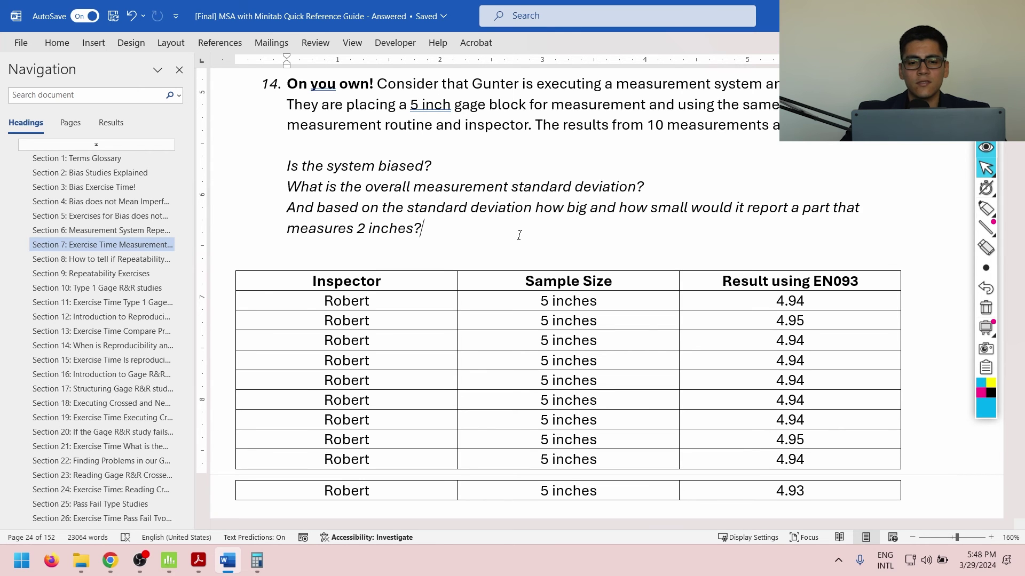
Copy question 14's measurement table into a new Minitab worksheet
scroll(453, 251, down, 1)
drag(402, 248, 744, 441)
key(ctrl+c)
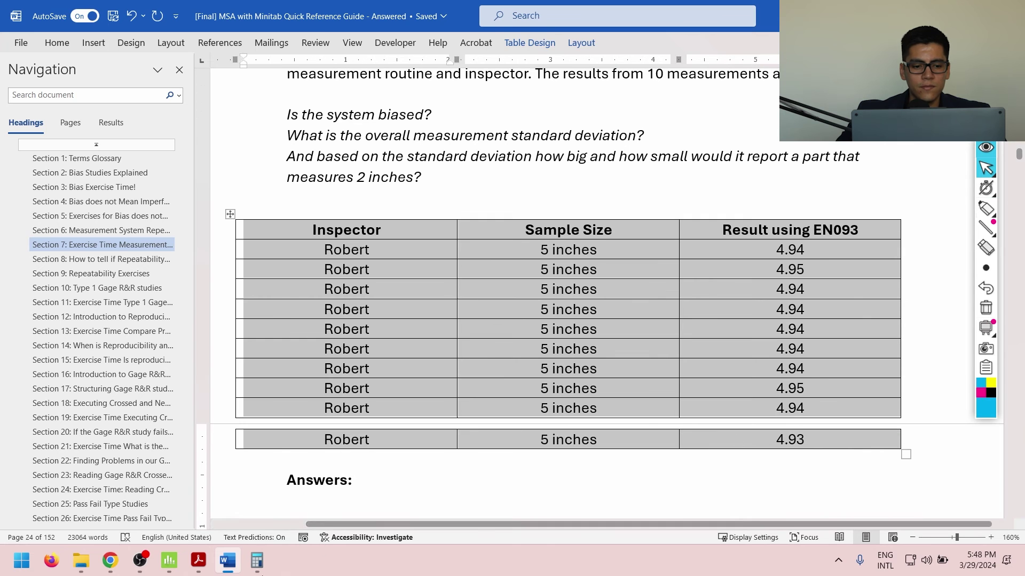
click(170, 571)
key(ctrl+n)
key(ctrl+v)
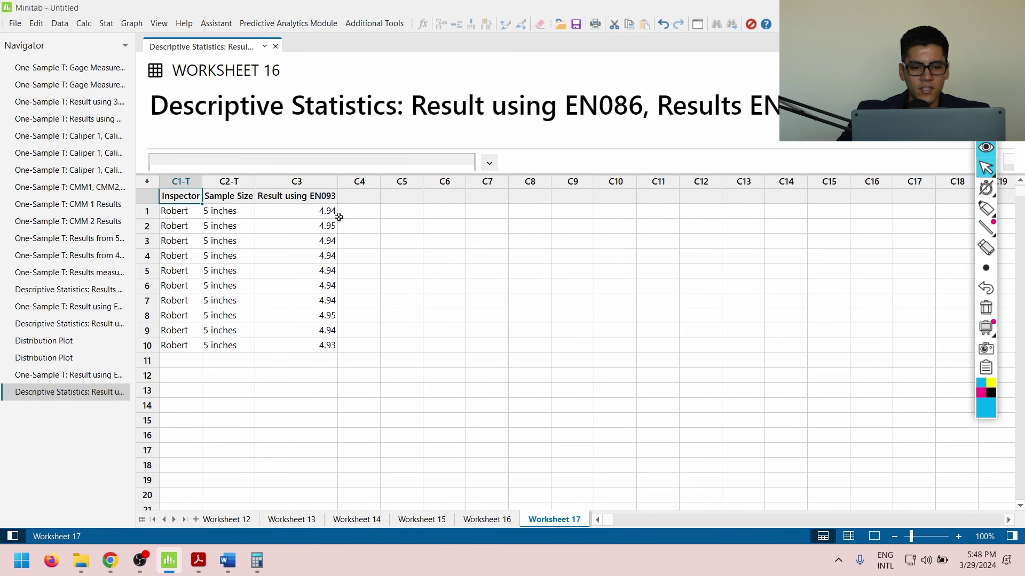
scroll(277, 289, up, 6)
Run a 1-Sample t-test on C3 against a hypothesized mean of 5
click(106, 23)
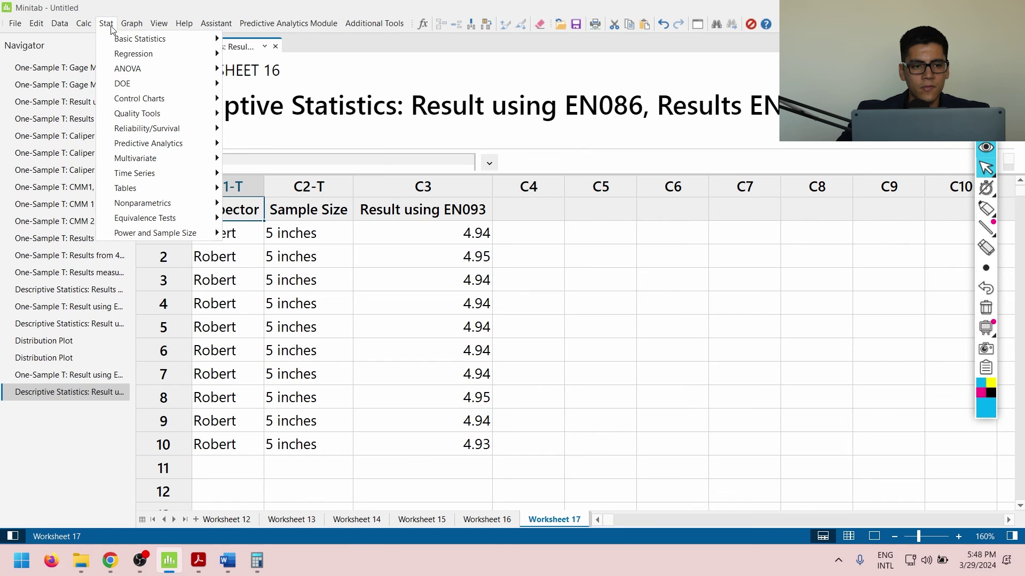
mouse_move(118, 46)
click(262, 102)
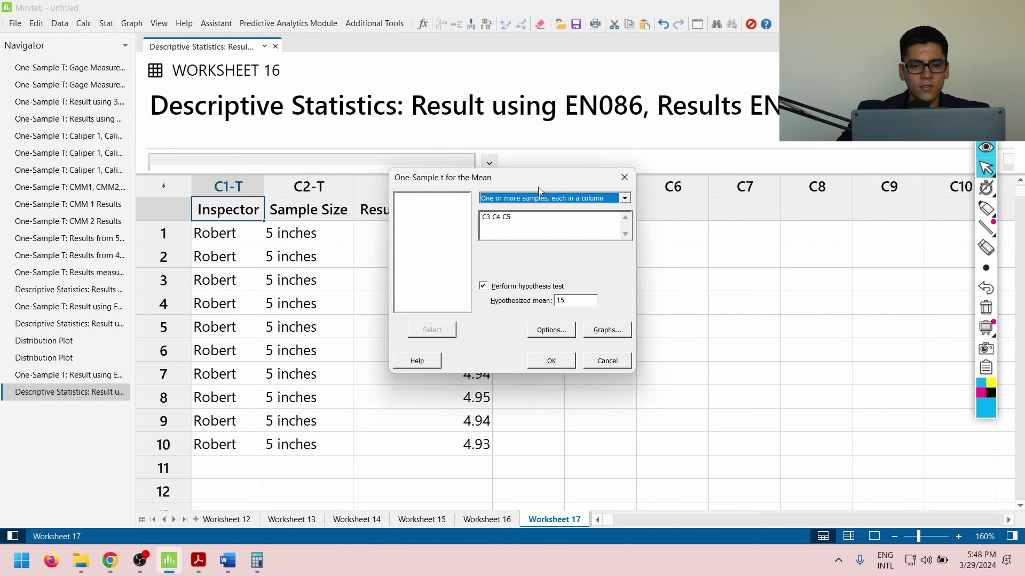
key(Tab)
key(ctrl+a)
text(C3)
key(Tab)
key(Tab)
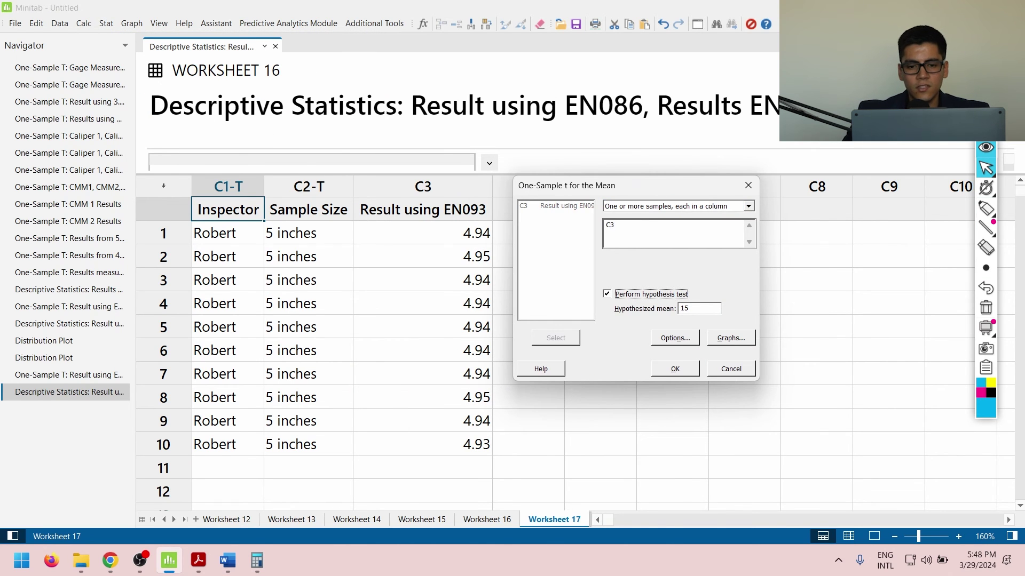
text(5)
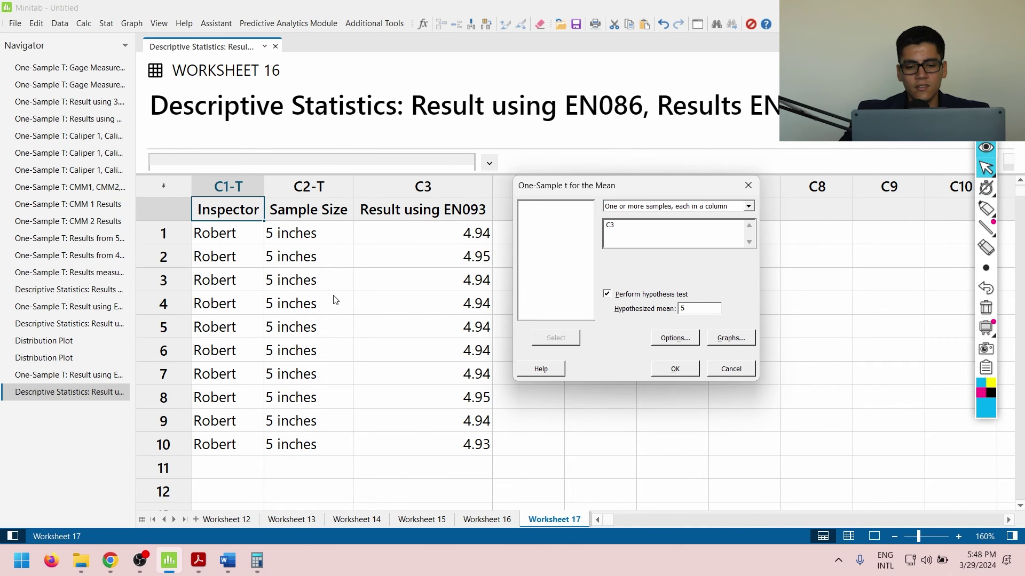
key(Return)
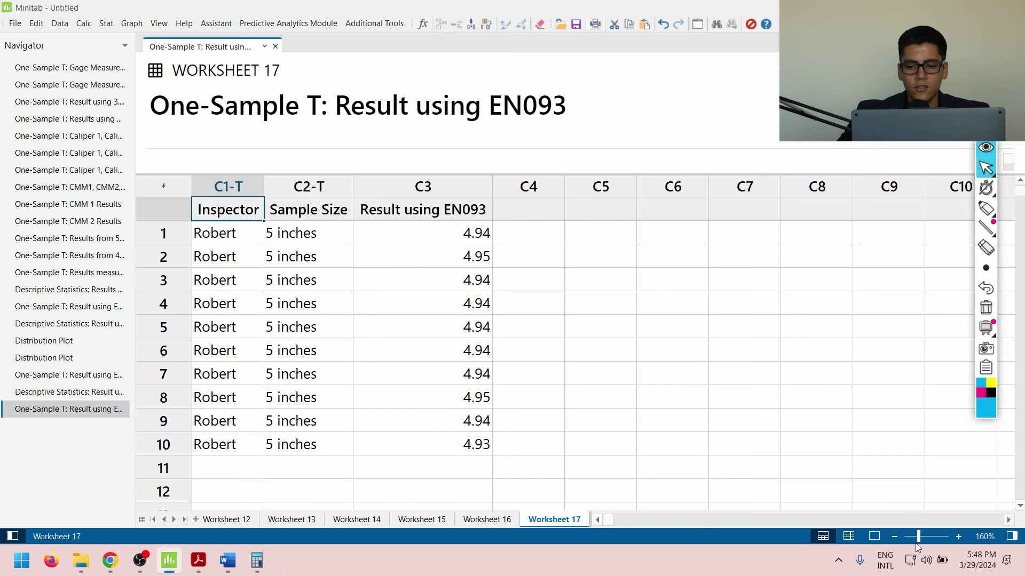
Paste the Descriptive Statistics picture on a new line below question 14's table
click(874, 537)
right_click(409, 160)
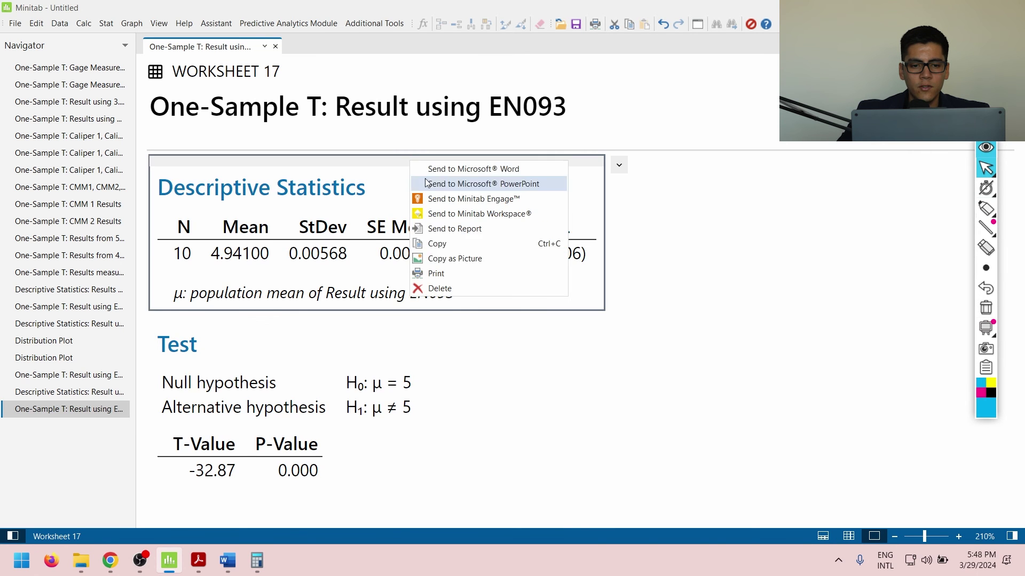
click(469, 259)
key(alt+Tab)
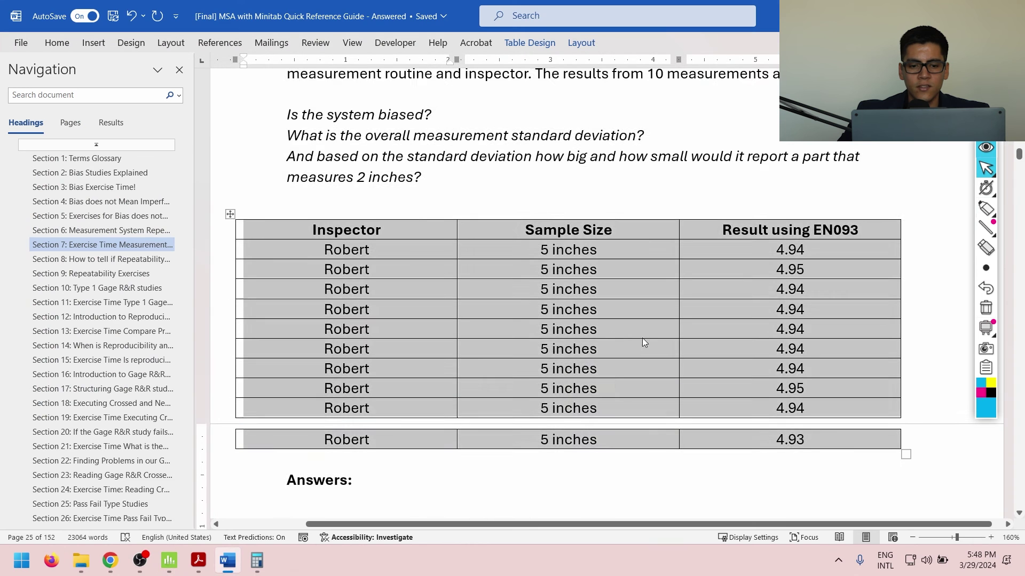
scroll(402, 366, down, 3)
click(403, 366)
key(Return)
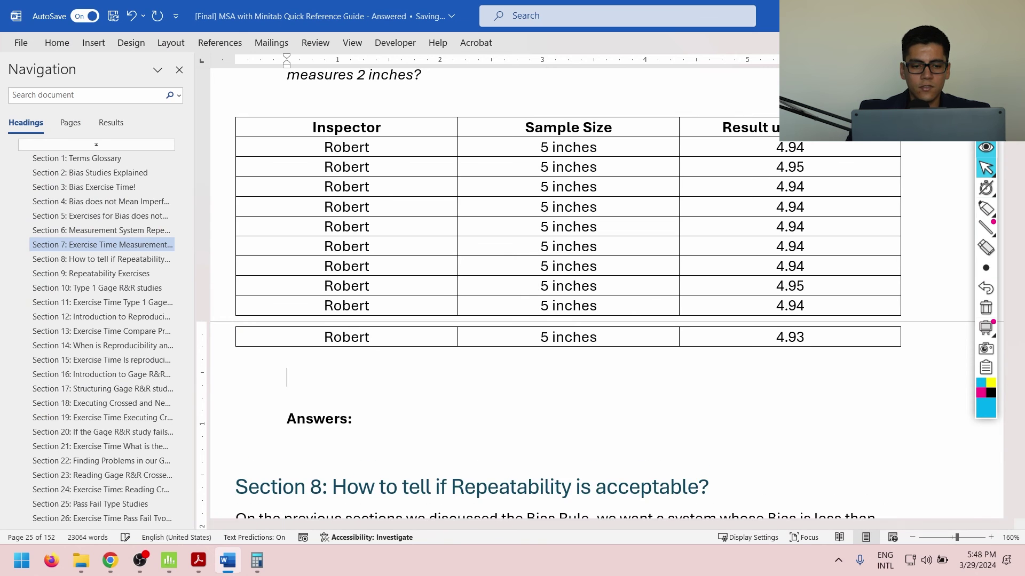
key(ctrl+v)
Copy the Test output as a picture and paste it below the statistics
key(alt+Tab)
right_click(343, 353)
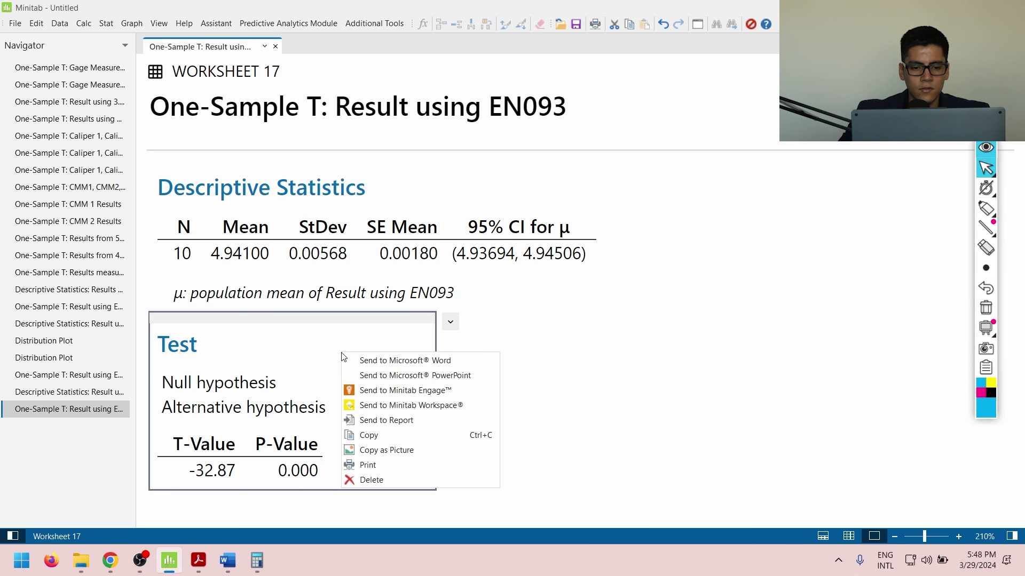
click(393, 451)
key(alt+Tab)
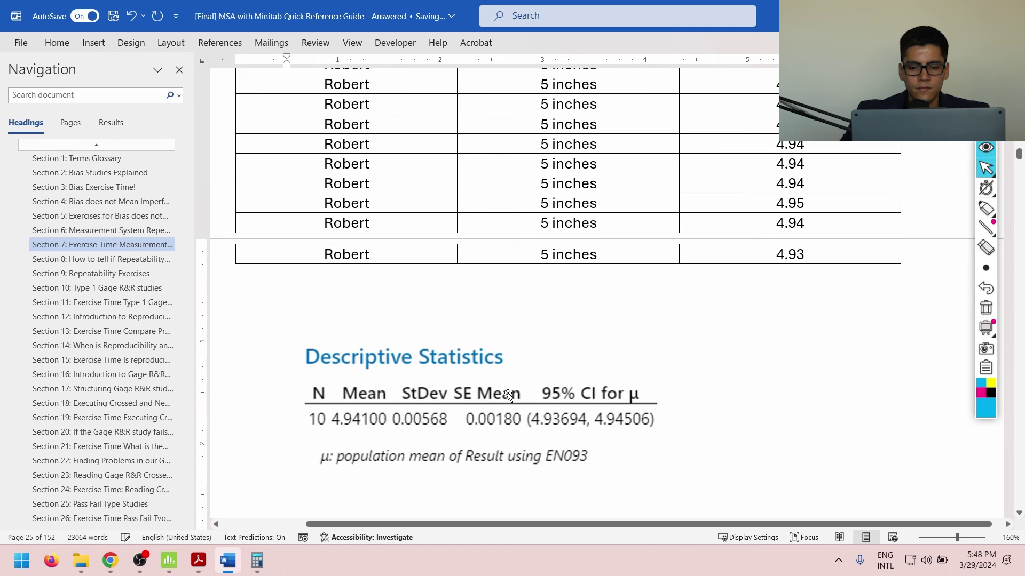
key(ctrl+v)
click(459, 368)
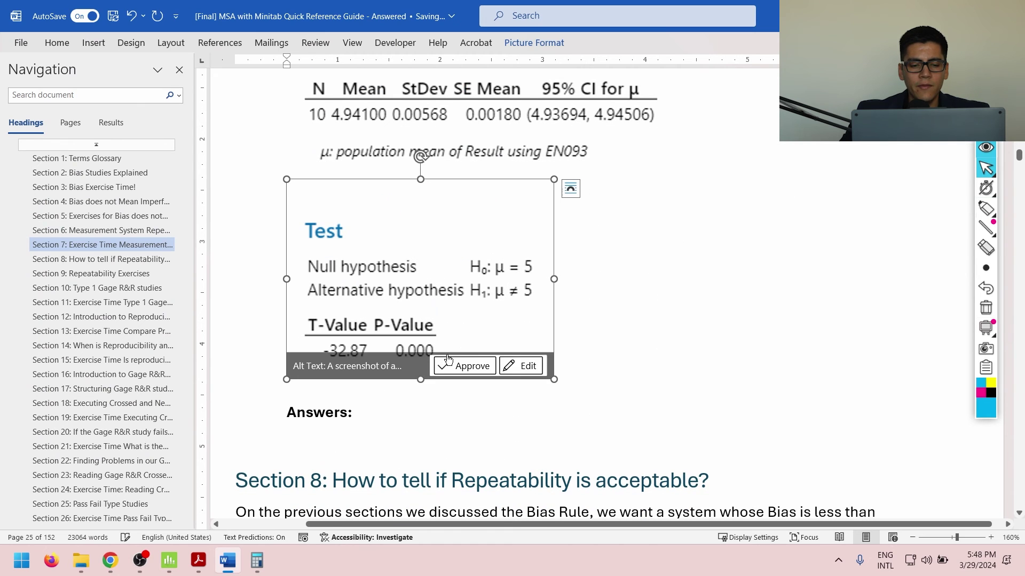
click(672, 322)
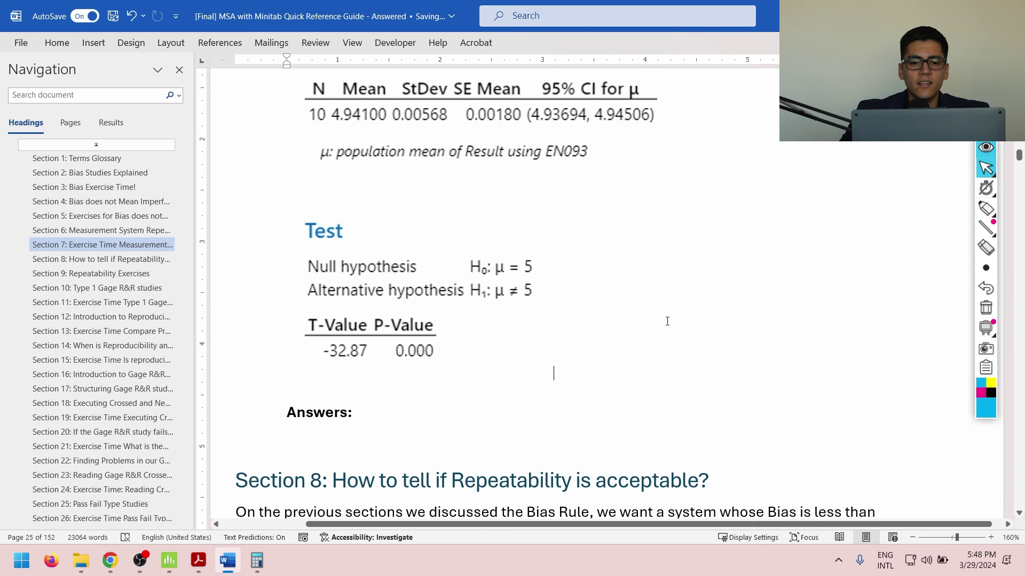
Check the Descriptive Statistics picture and place the cursor after 'Answers:'
scroll(667, 321, up, 2)
click(406, 209)
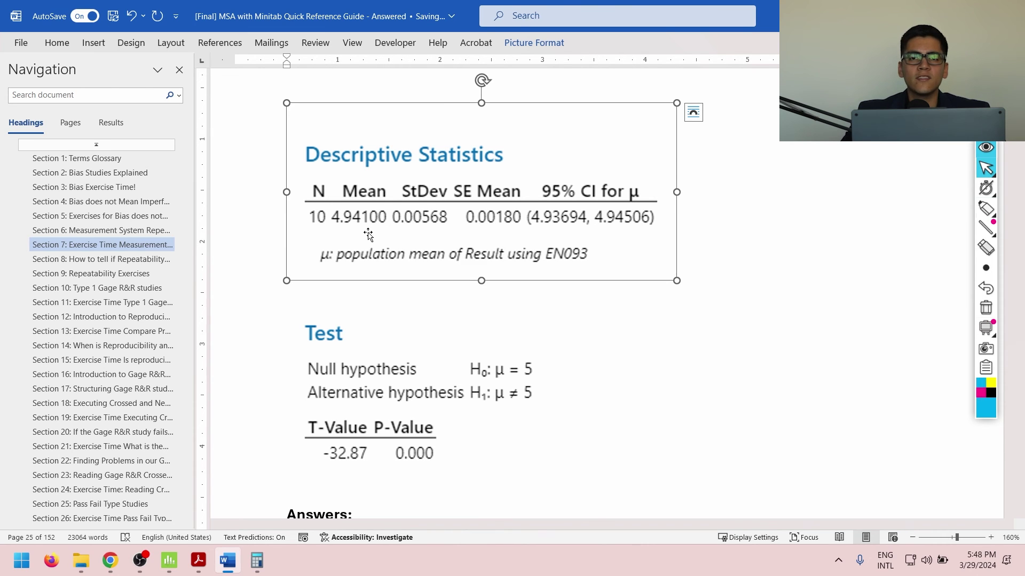
scroll(380, 263, down, 2)
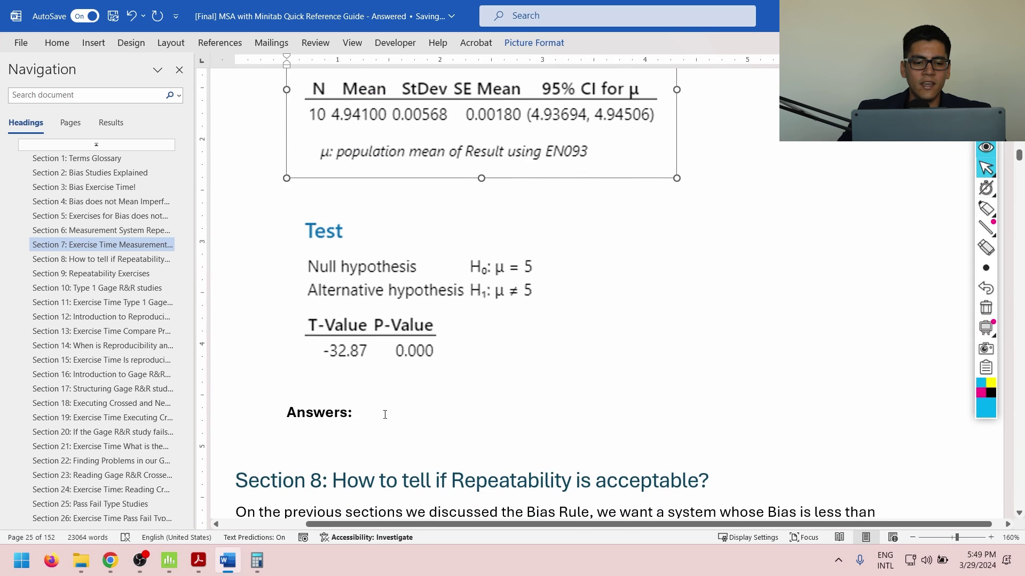
click(385, 413)
Type 'The system has a negative bias and reports parts as being smaller than they actually are by 0.06 units.'
text(The syste)
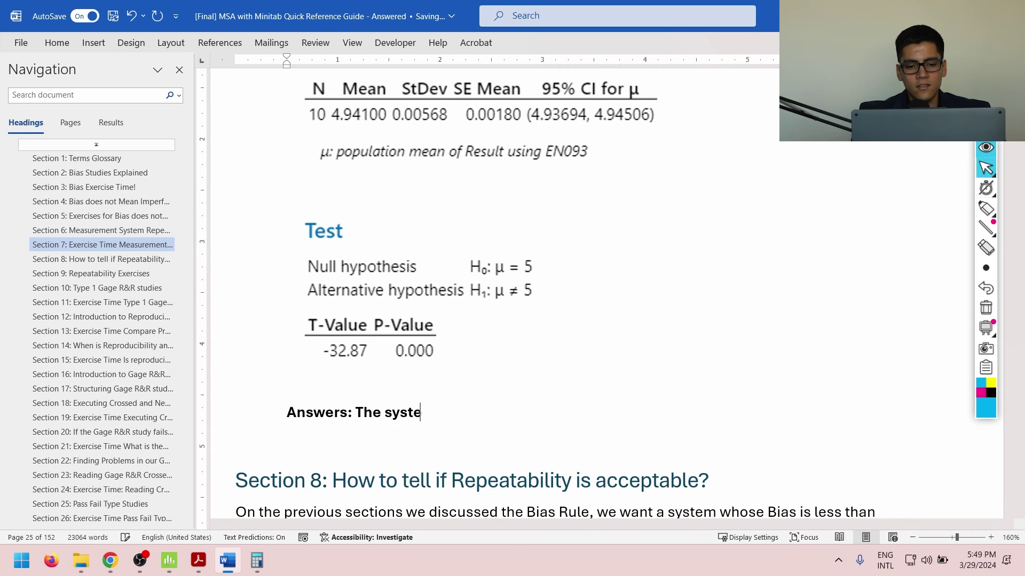
text(m has a nega)
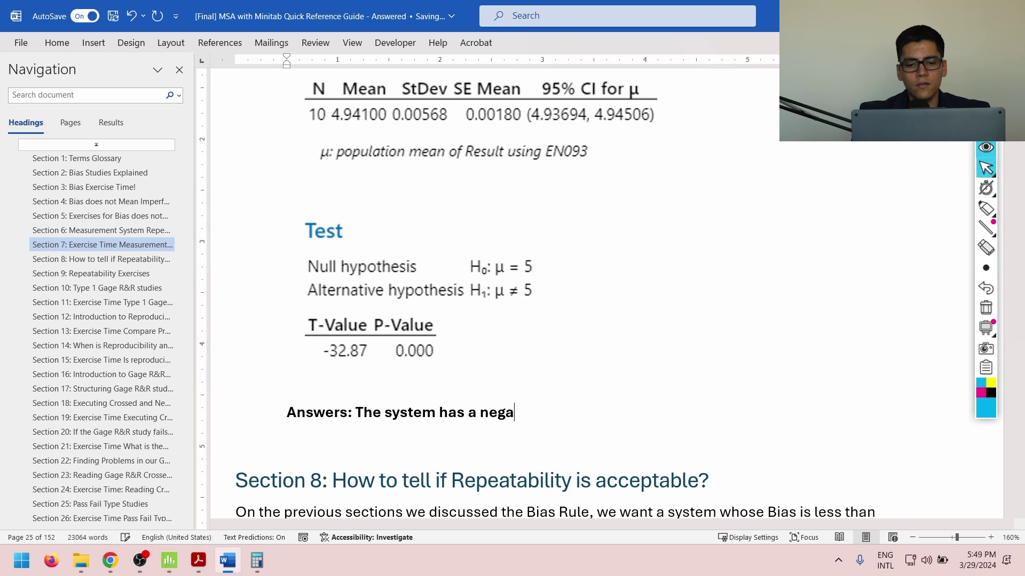
text(tive bias and r)
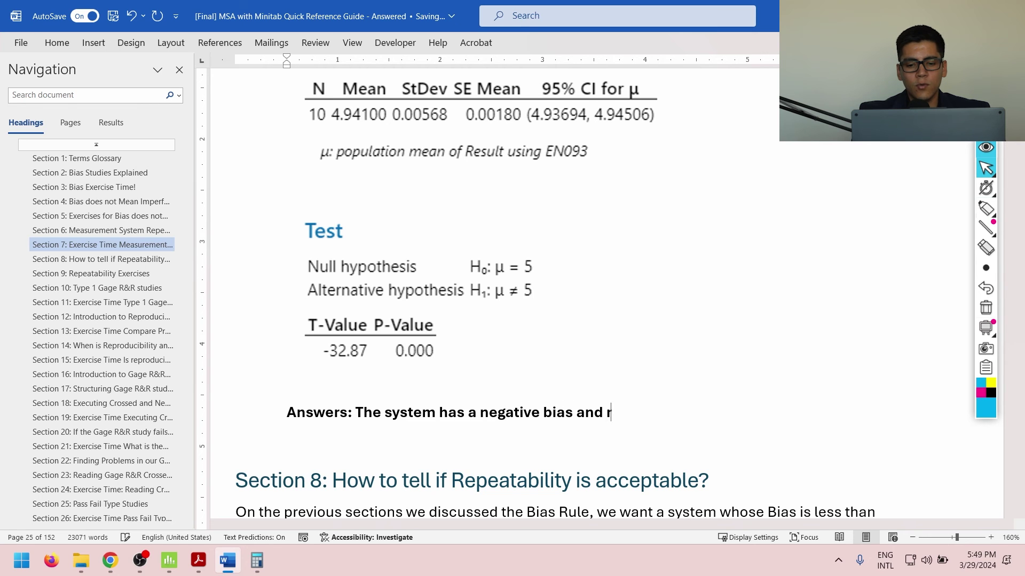
text(eports parts as be)
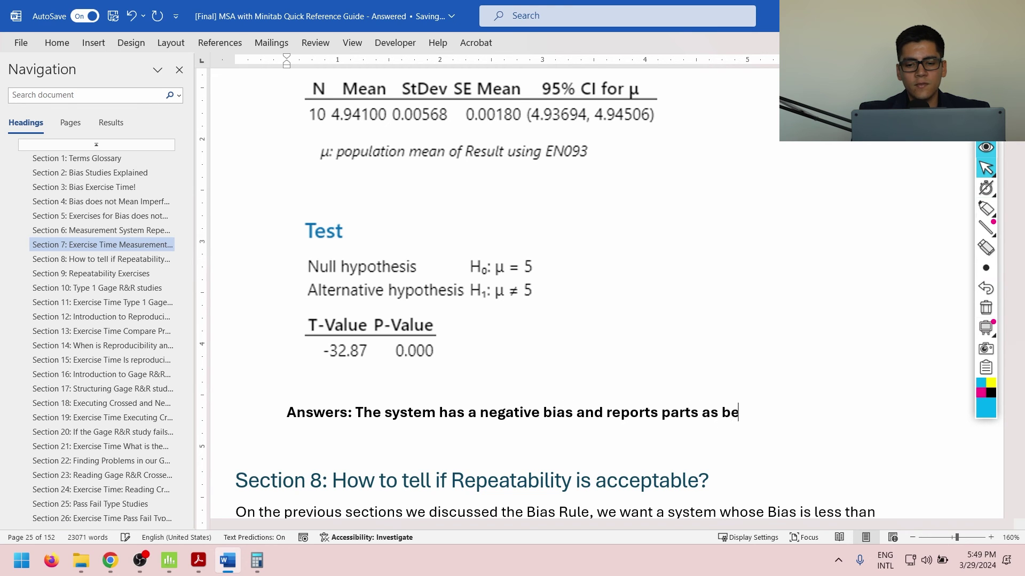
text(ing smaller than they)
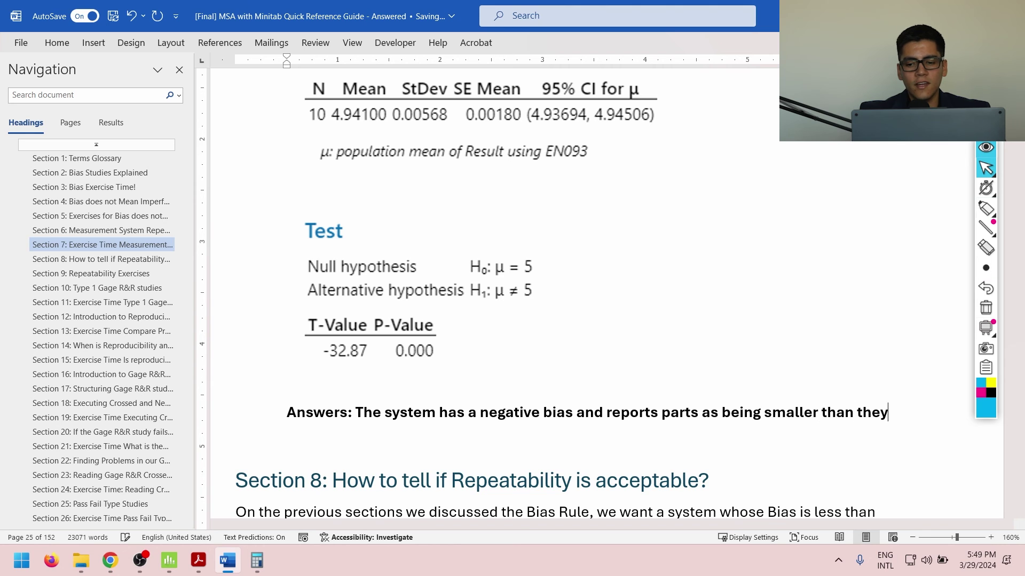
text( actually ya)
key(BackSpace)
key(BackSpace)
key(BackSpace)
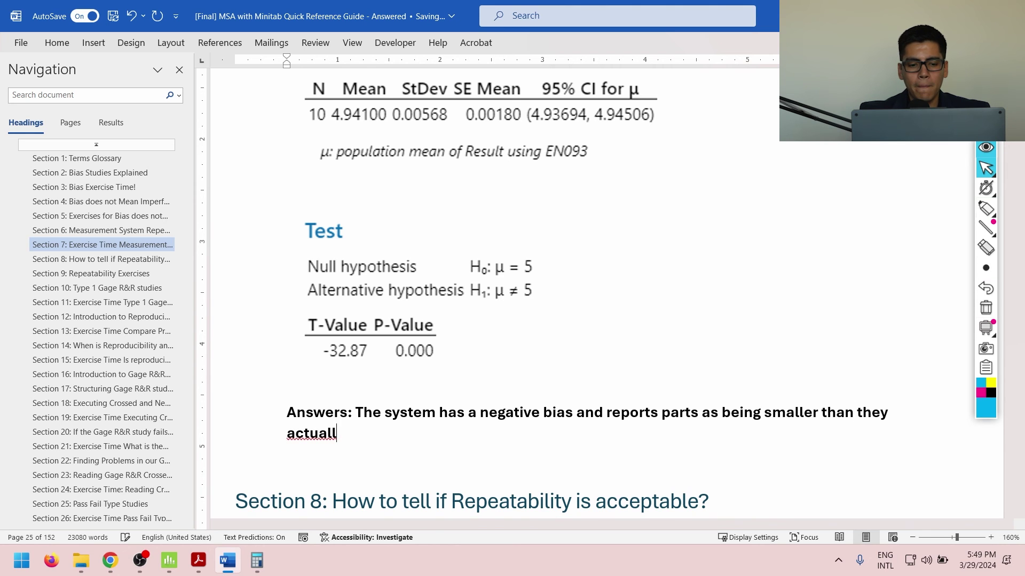
text(y are by )
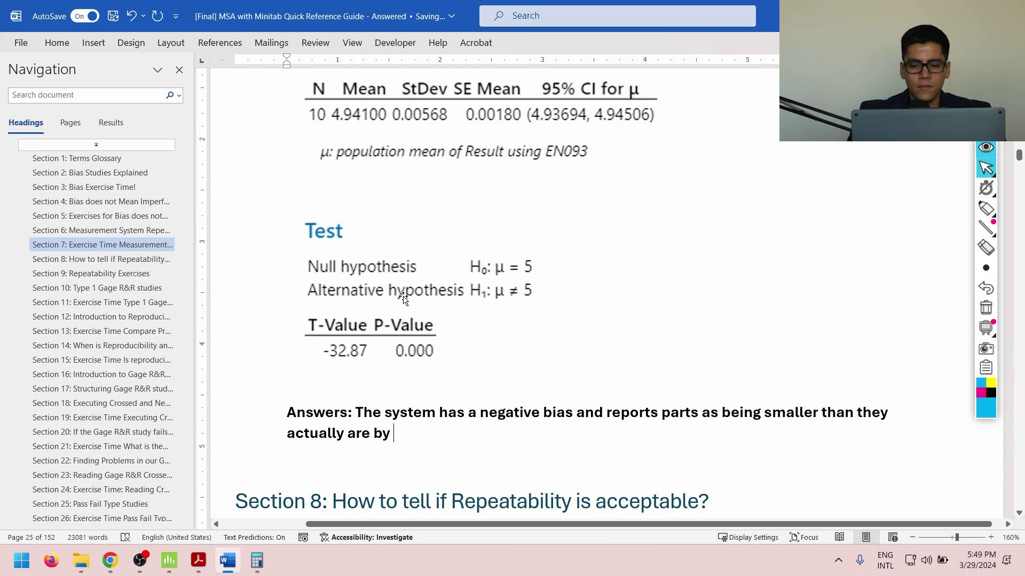
text(0.06 units.)
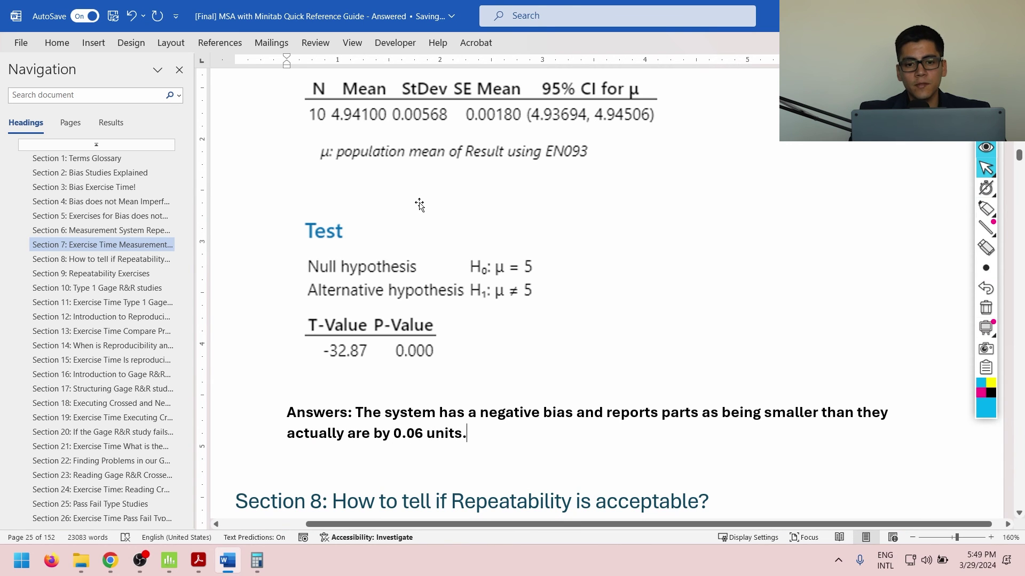
scroll(427, 171, up, 4)
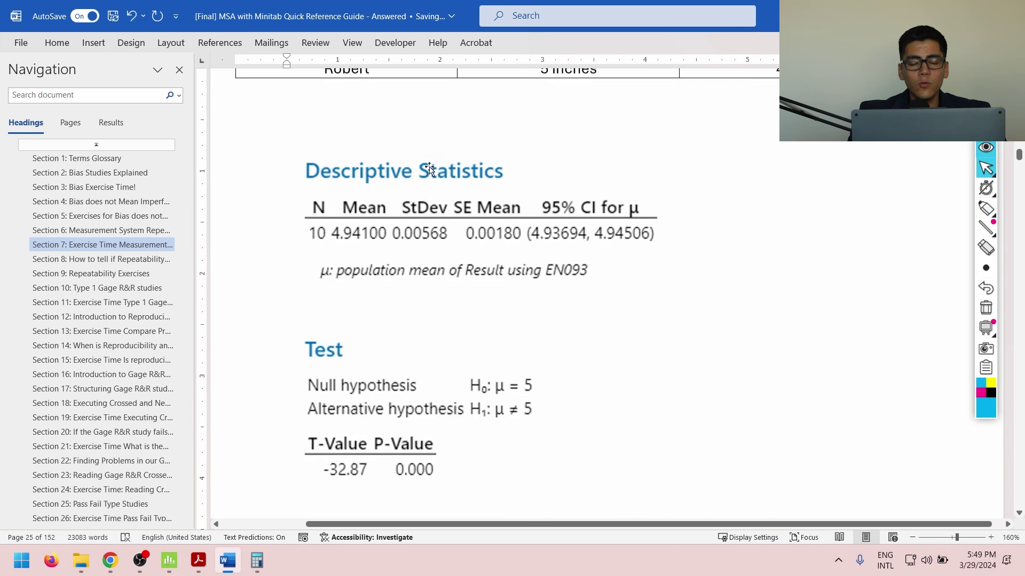
scroll(429, 168, up, 7)
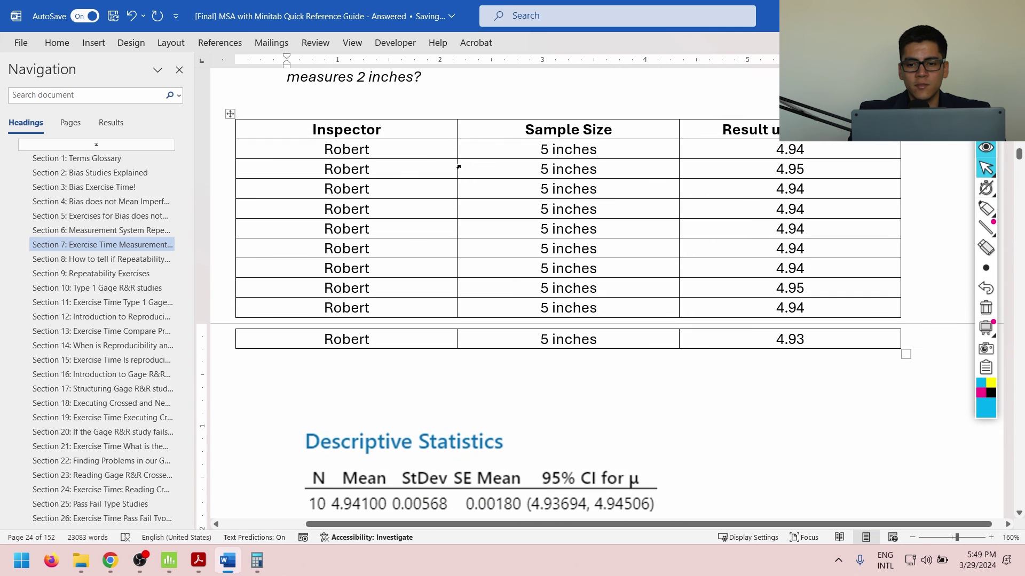
In Minitab, run Display Descriptive Statistics on column C3 (Result using EN093)
key(alt+Tab)
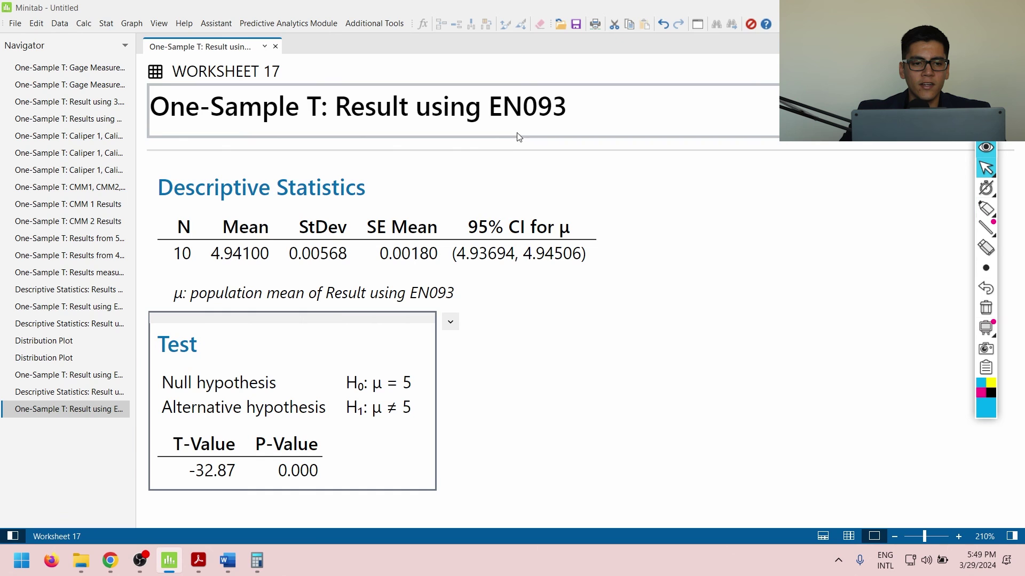
click(106, 23)
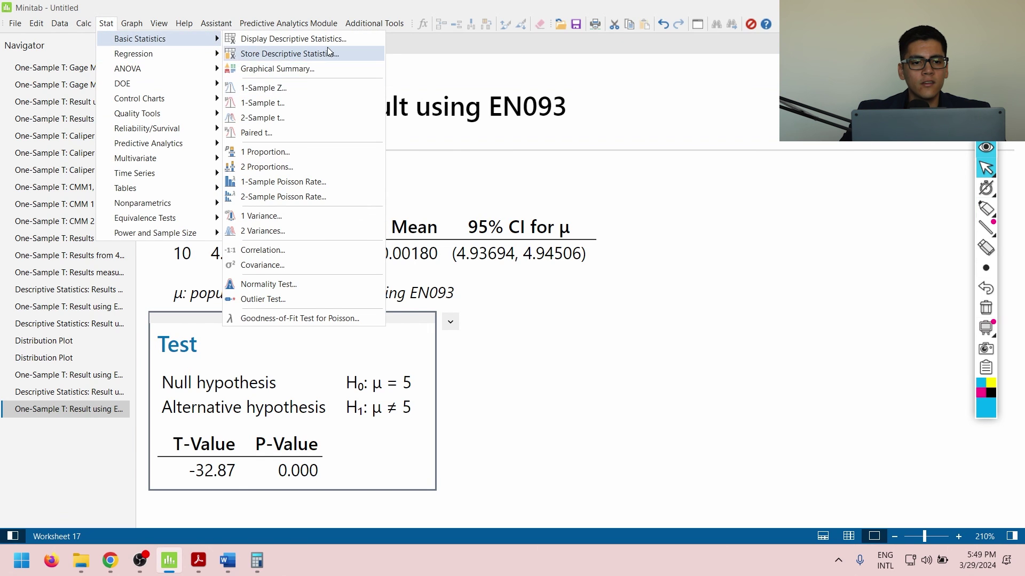
mouse_move(288, 23)
mouse_move(106, 23)
mouse_move(154, 38)
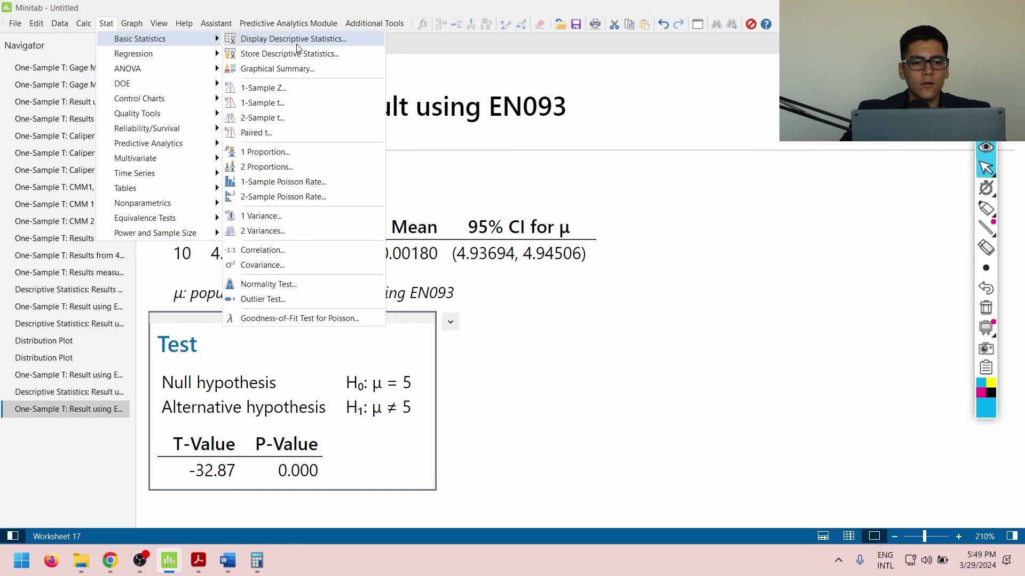
click(297, 43)
text(C3)
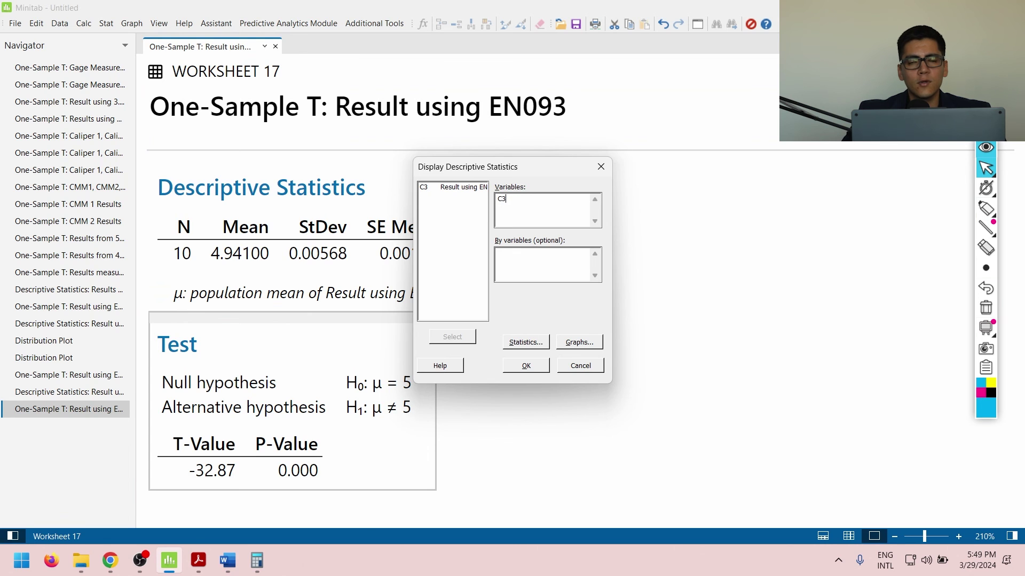
key(Return)
Copy the Descriptive Statistics output table as a picture and return to Word
right_click(412, 190)
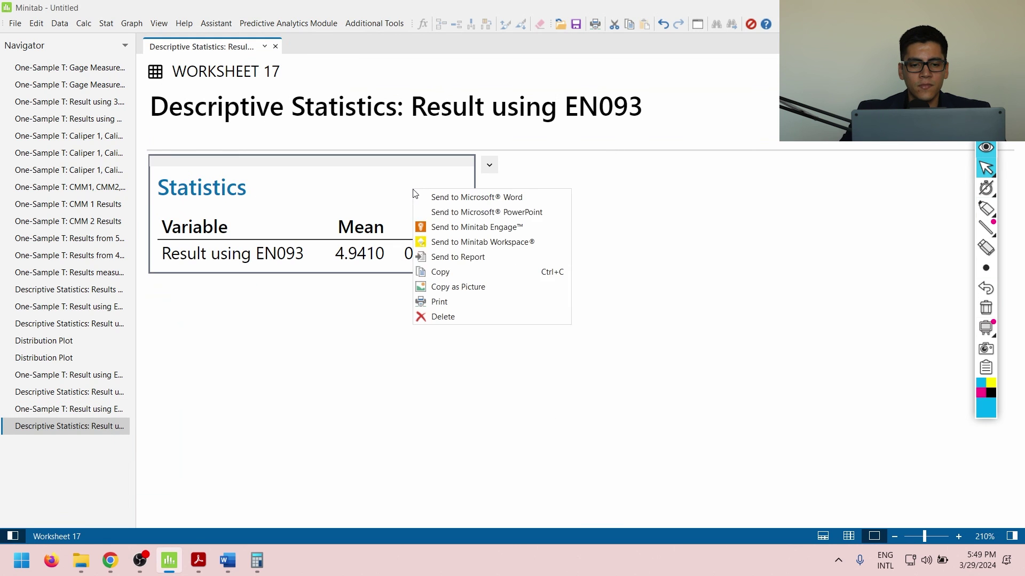
click(479, 288)
key(alt+Tab)
Paste the Statistics table below the Test results and add 'The system repeatability is 0.005 for the standard deviation.'
scroll(630, 332, down, 5)
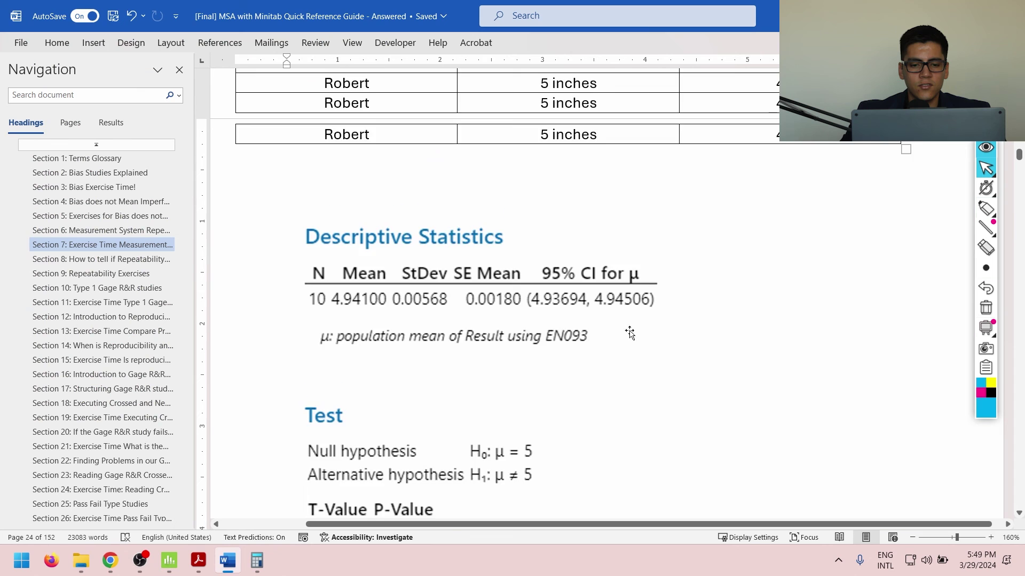
click(288, 368)
key(ctrl+v)
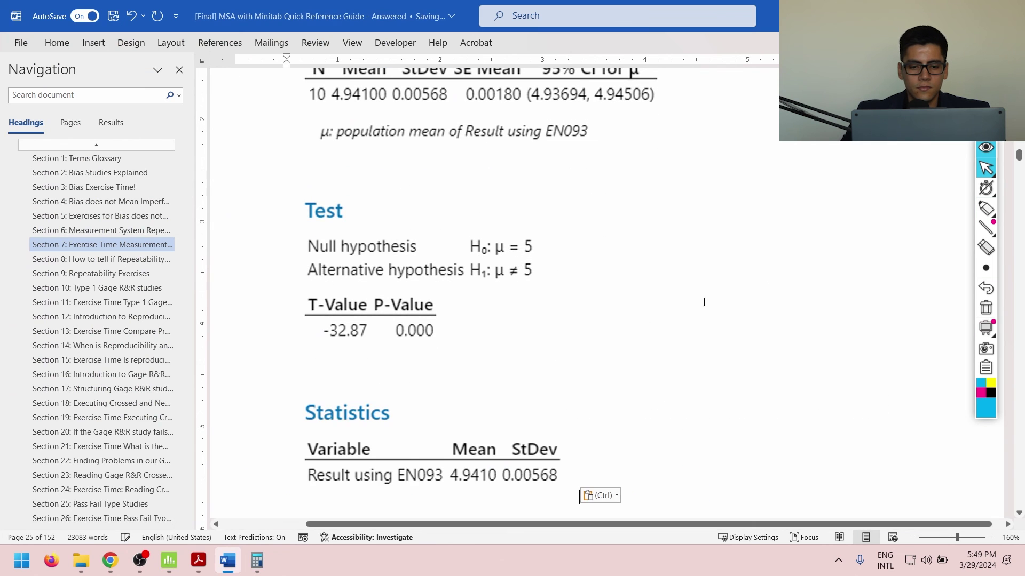
click(496, 352)
text(The)
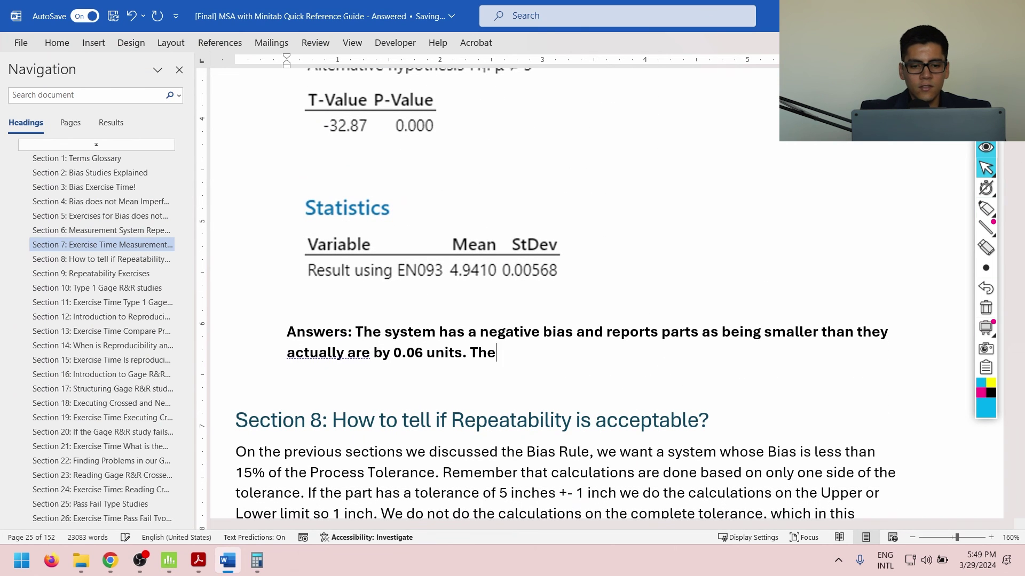
text( system re)
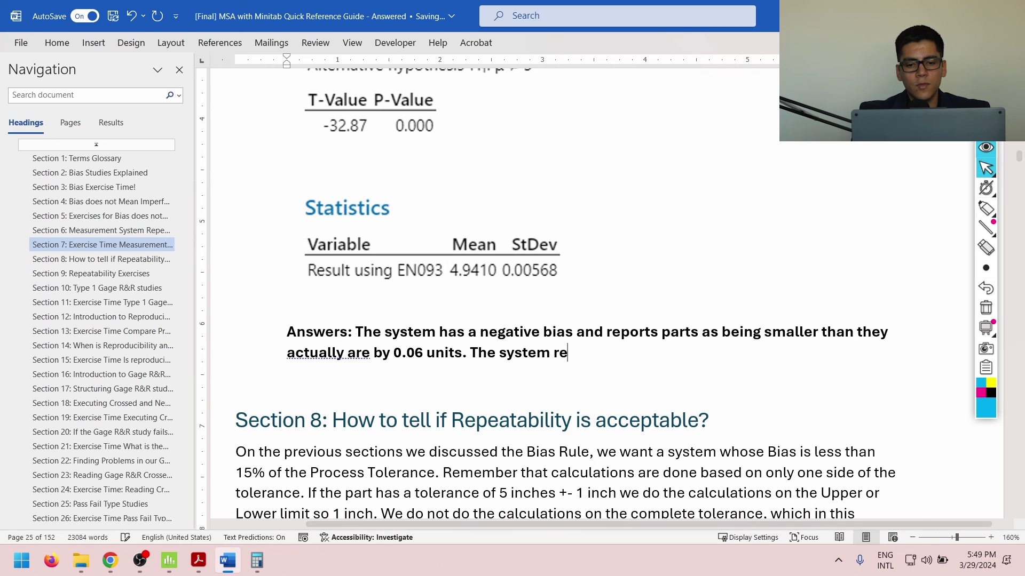
text(peatability is )
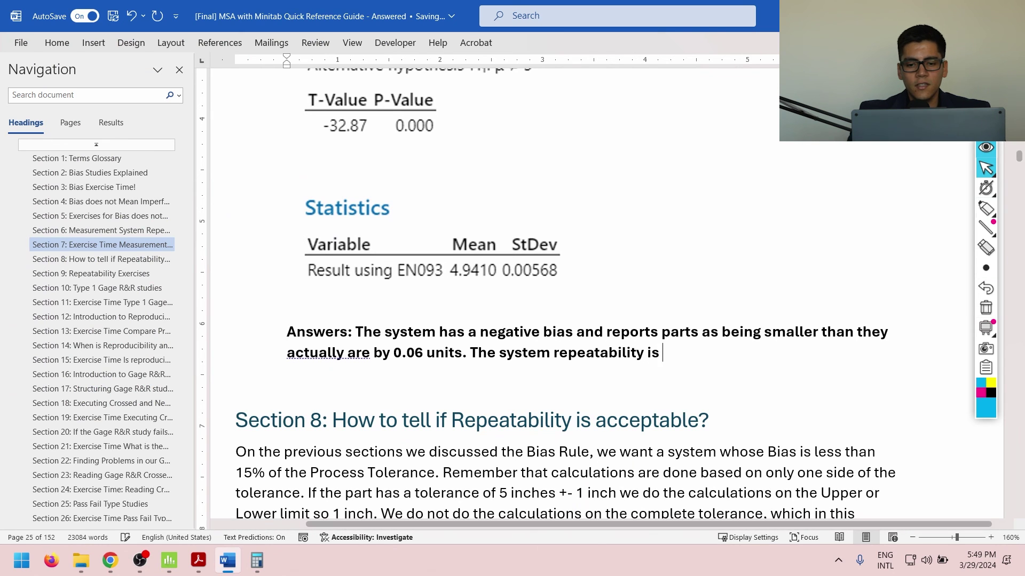
text(0.005 )
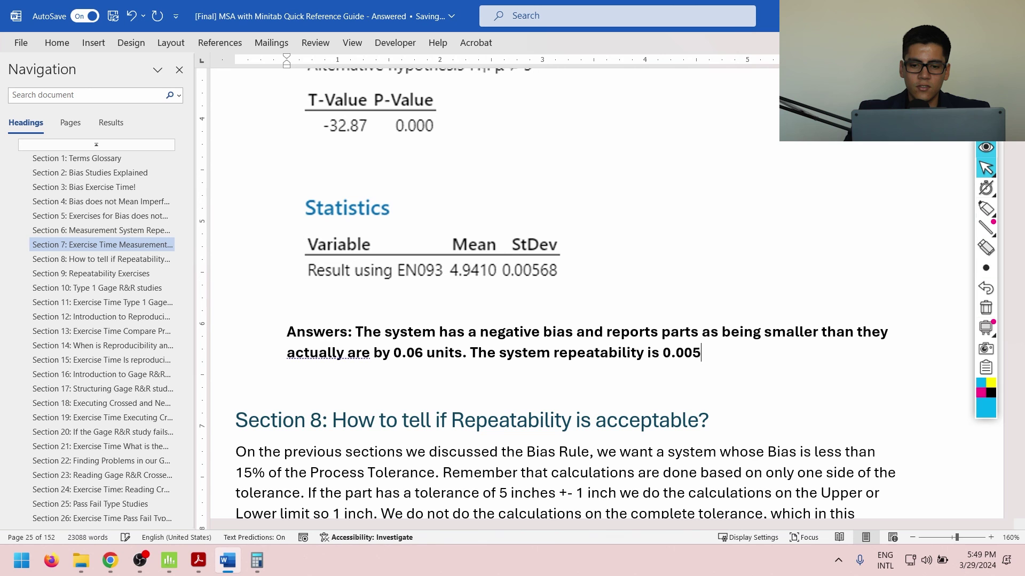
text(for t)
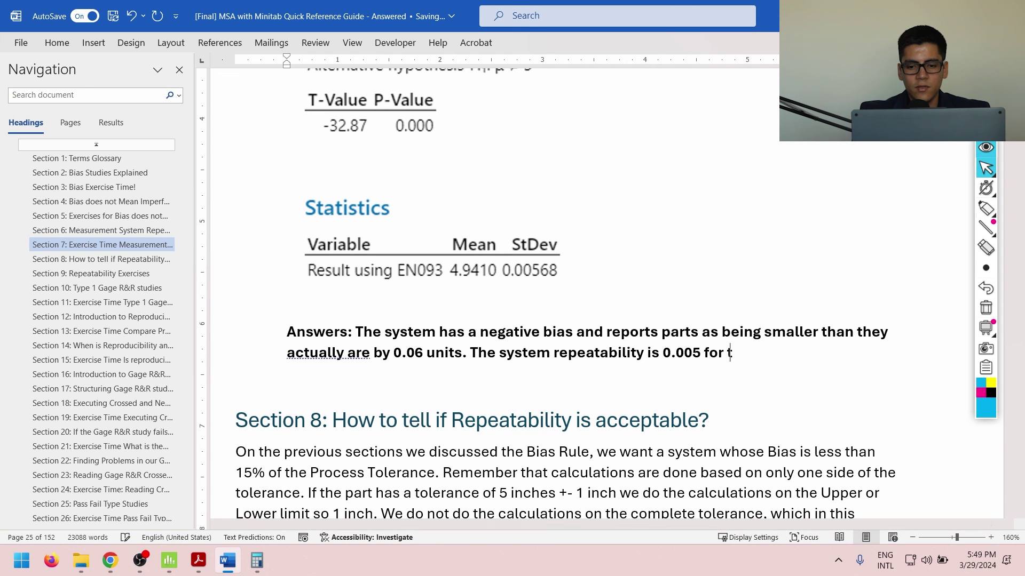
text(he standard deviation.)
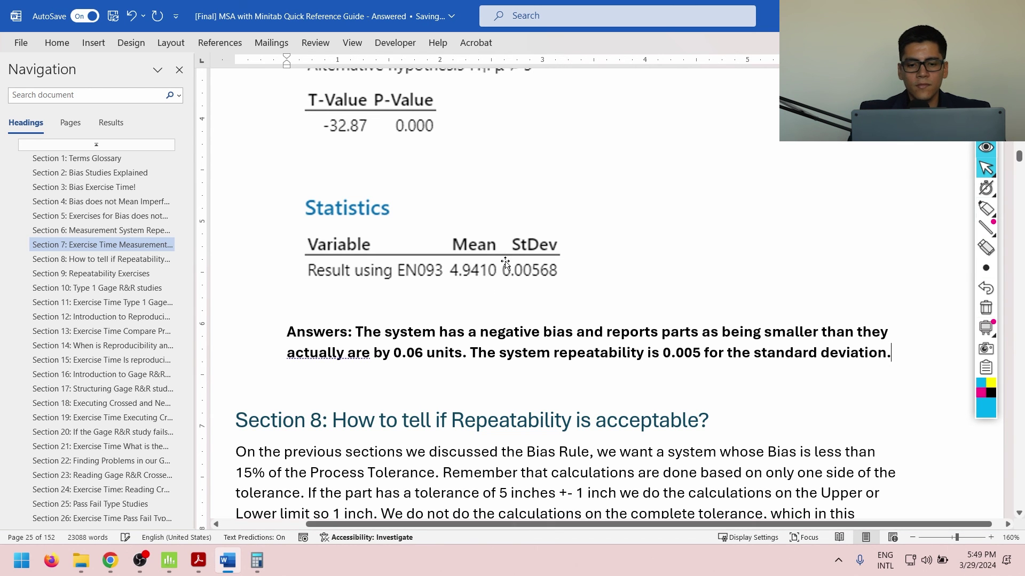
Reread question 14's standard deviation and 2-inch part questions
scroll(505, 263, up, 15)
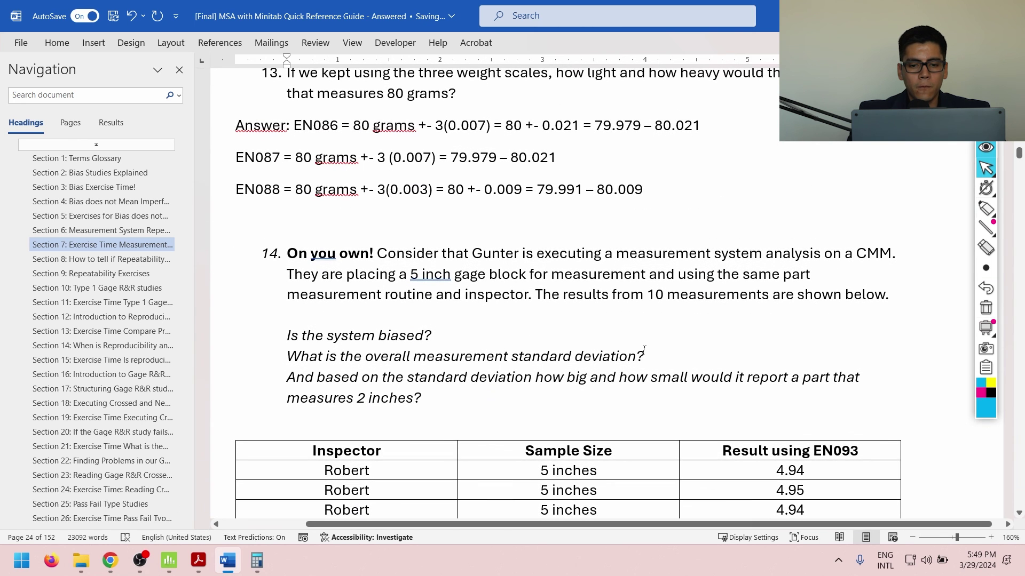
drag(647, 354, 335, 340)
click(442, 398)
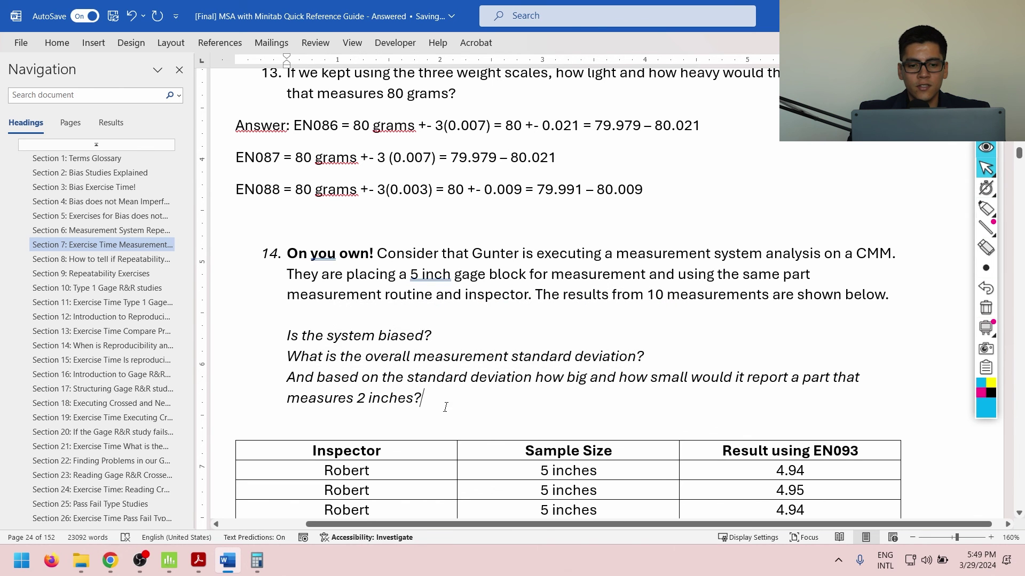
scroll(444, 400, down, 1)
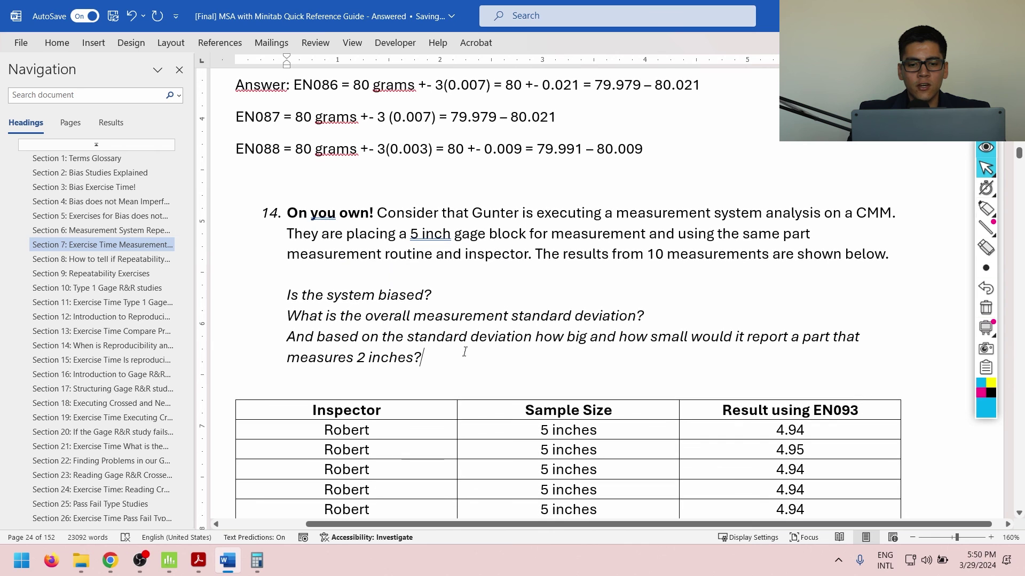
drag(536, 342, 536, 359)
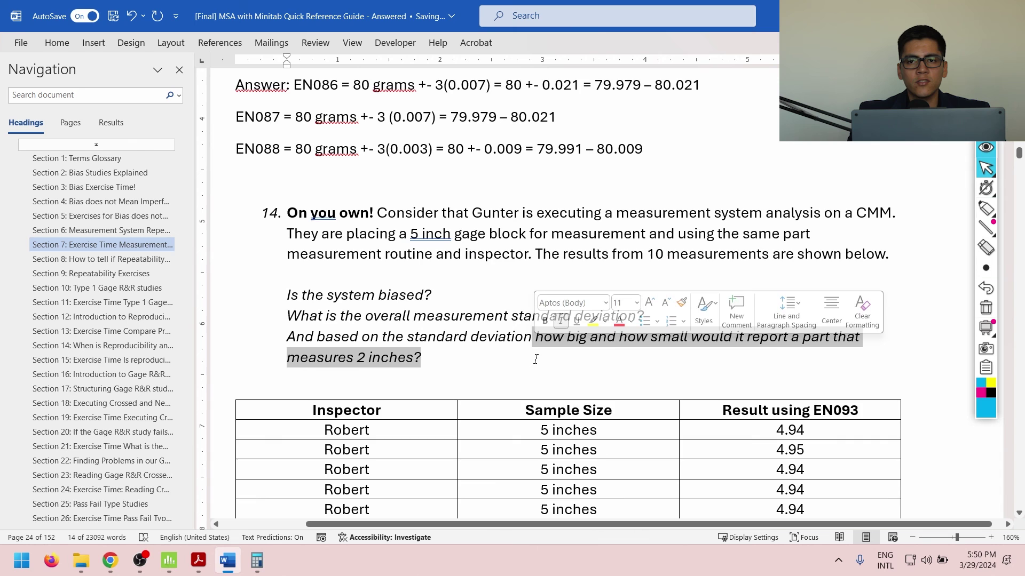
scroll(536, 359, down, 15)
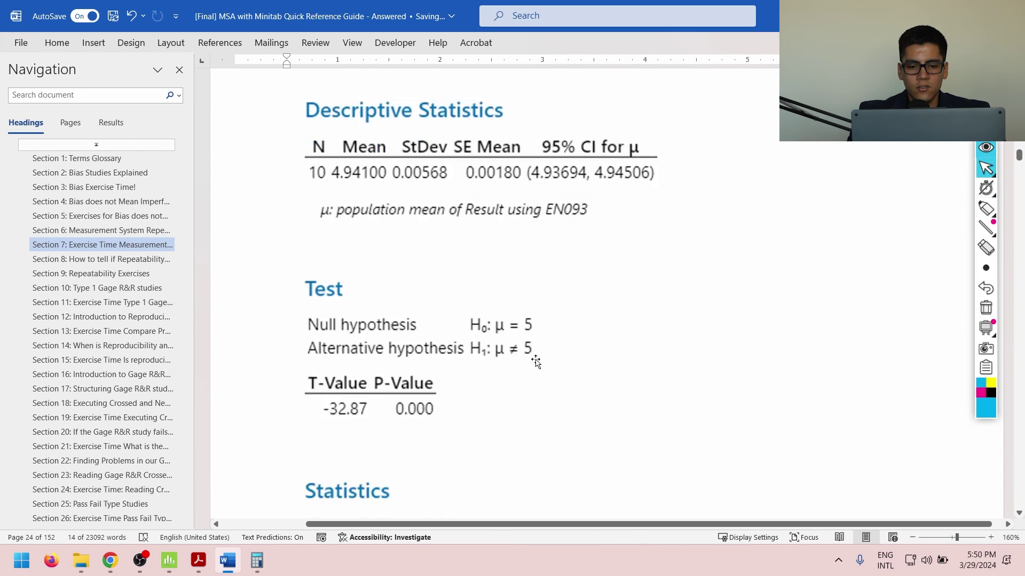
scroll(536, 362, down, 8)
On a new line, add the range '2 inches +- 3(0.005) = 2 +- 0.015 = 1.985 - 2.015'
click(903, 247)
key(Return)
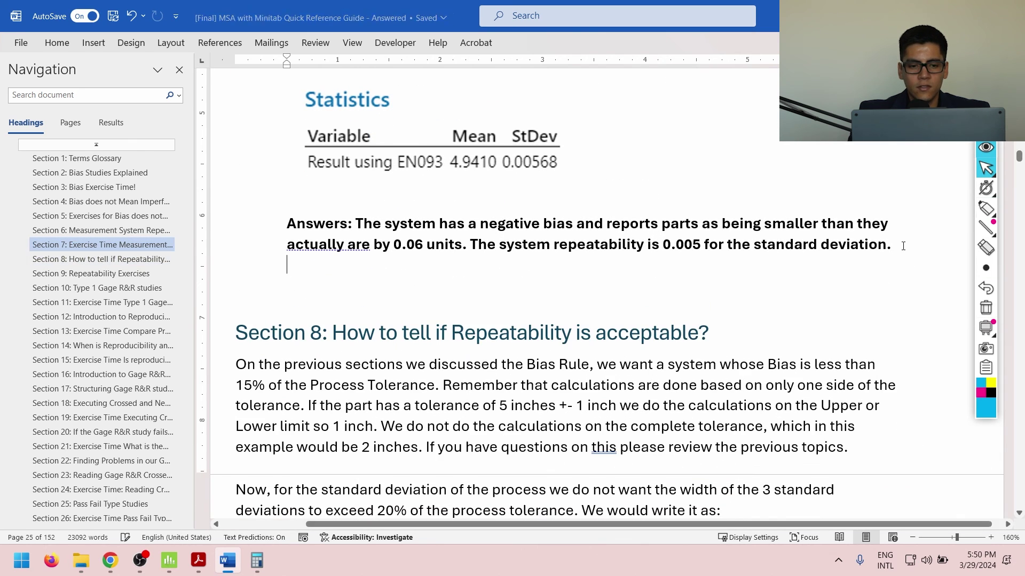
text(2 inches +- )
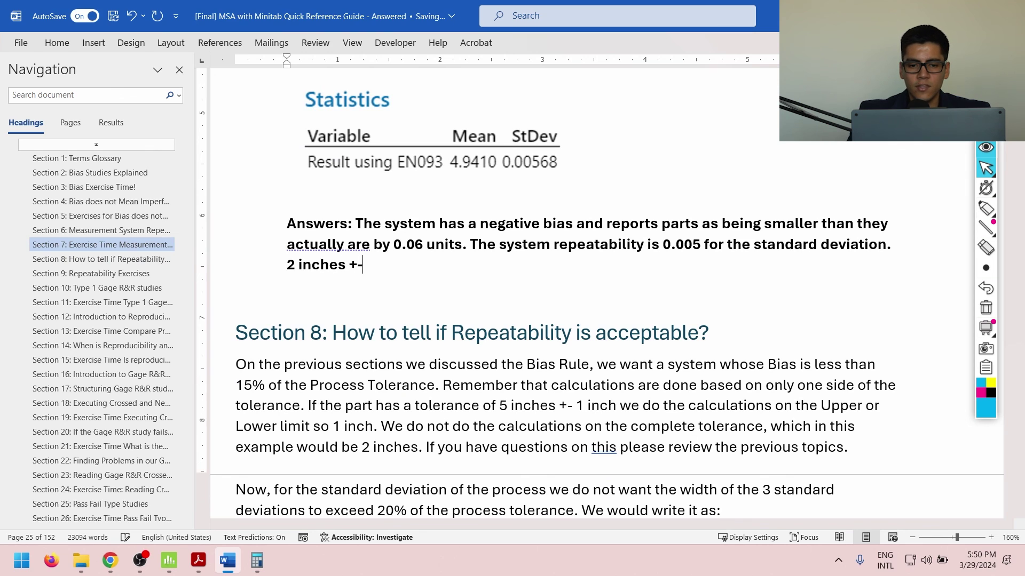
text(3()
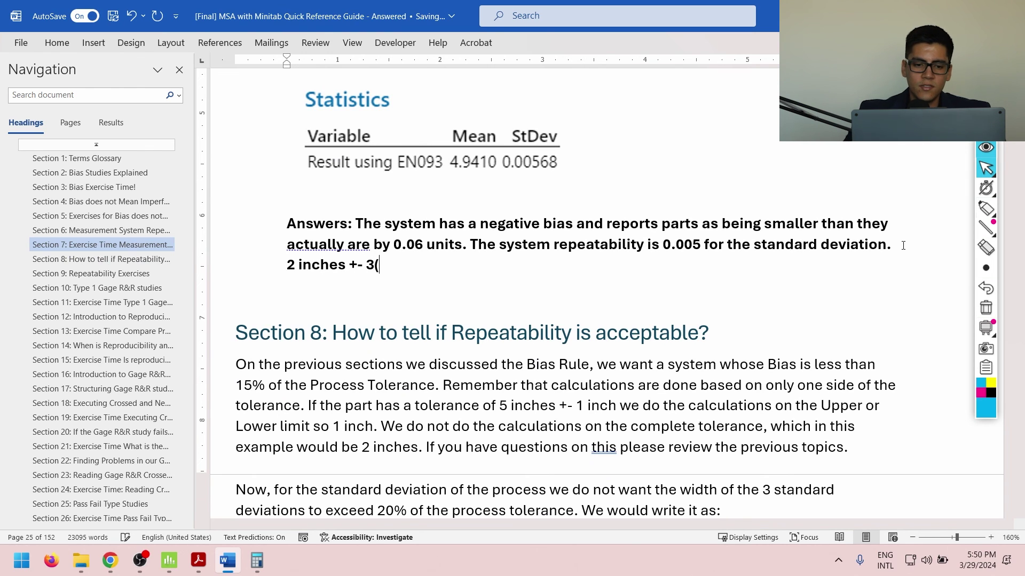
text(0.005) =)
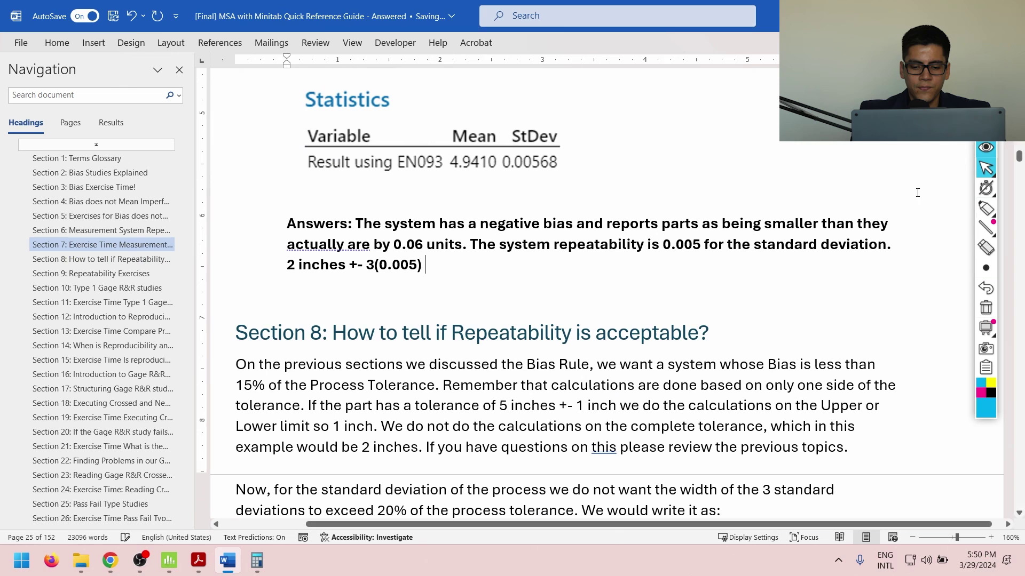
text( 2 )
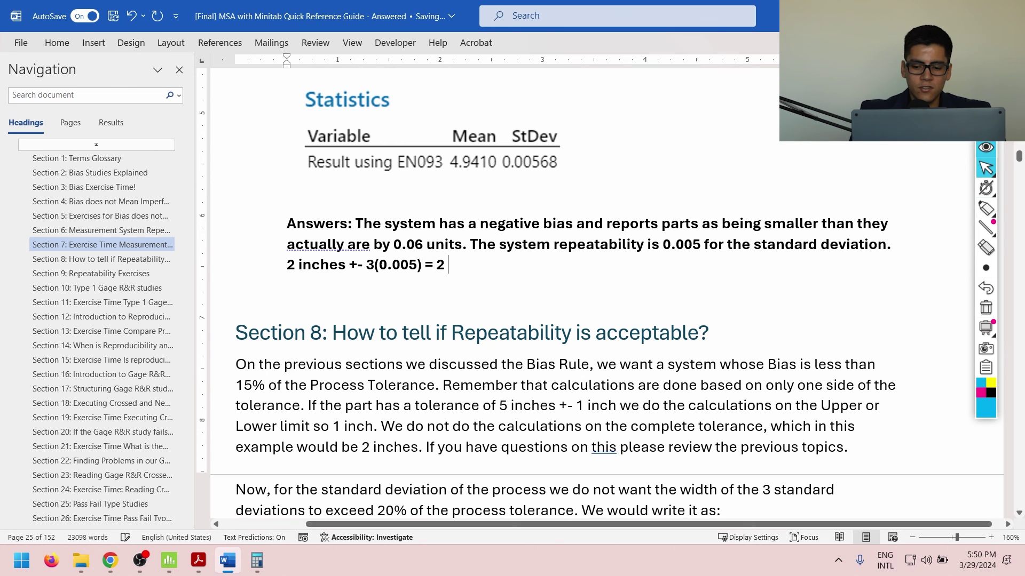
text(+- 0.0)
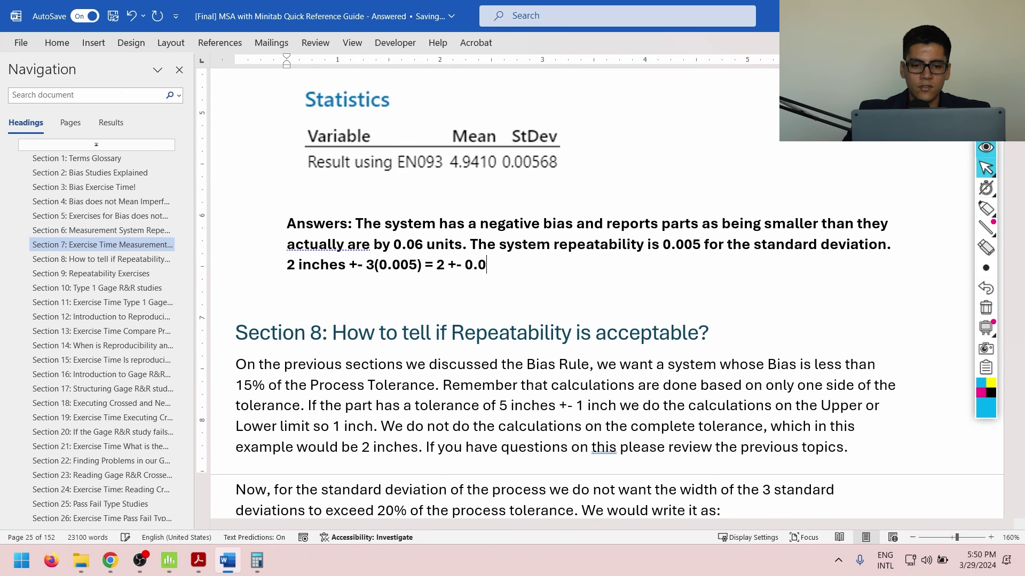
text(15 =)
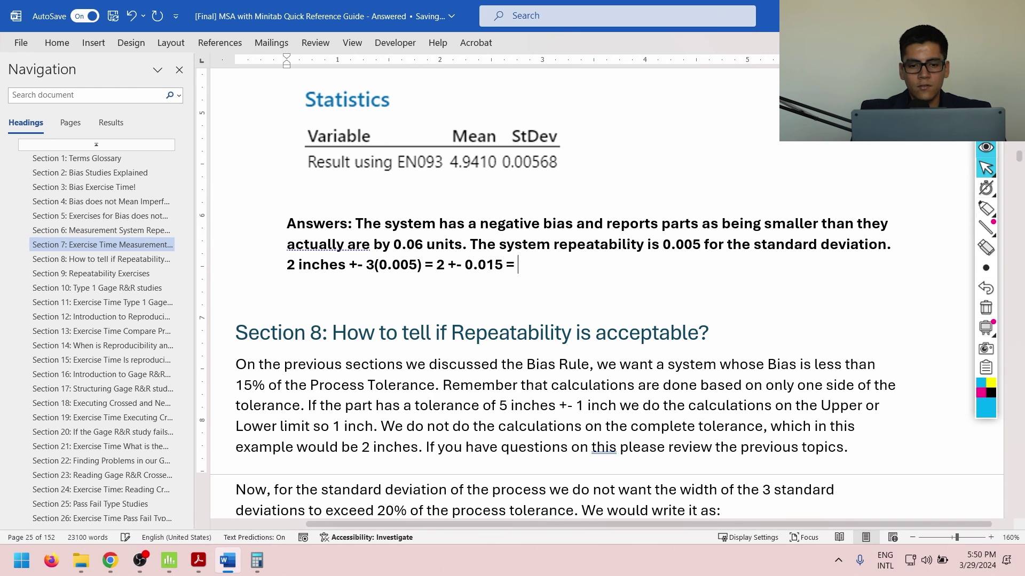
text( 1.)
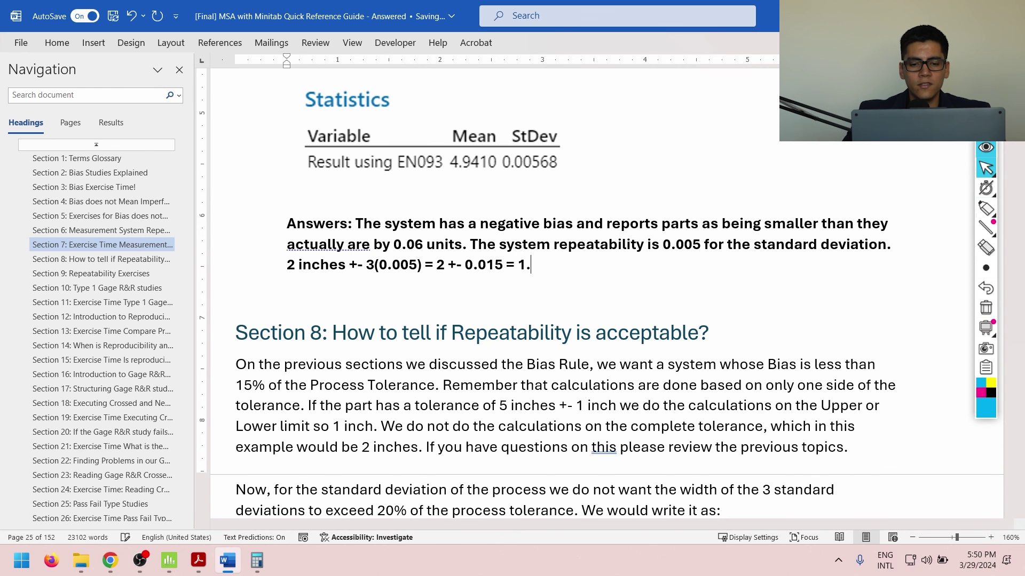
text(985)
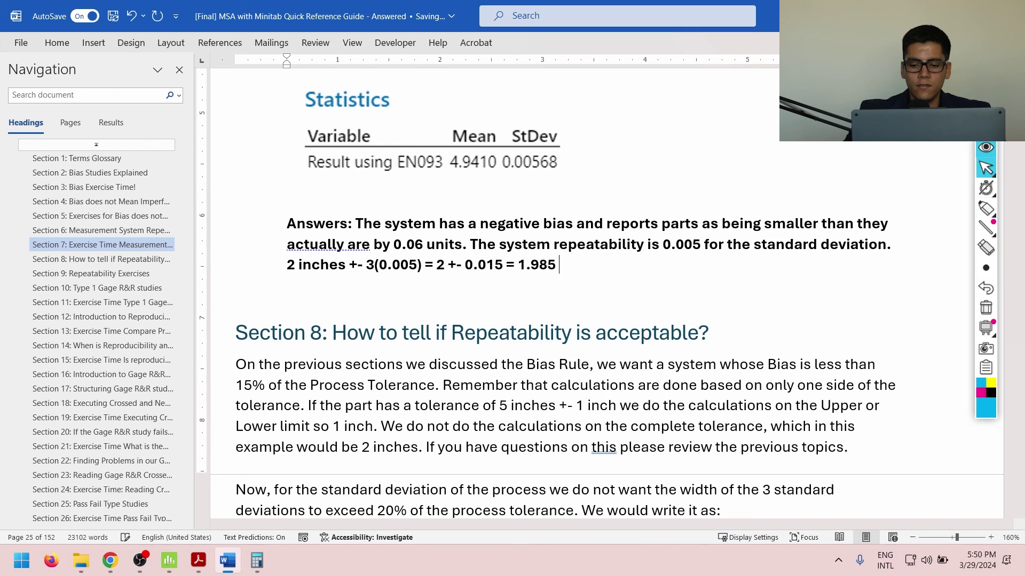
text( - 2.015)
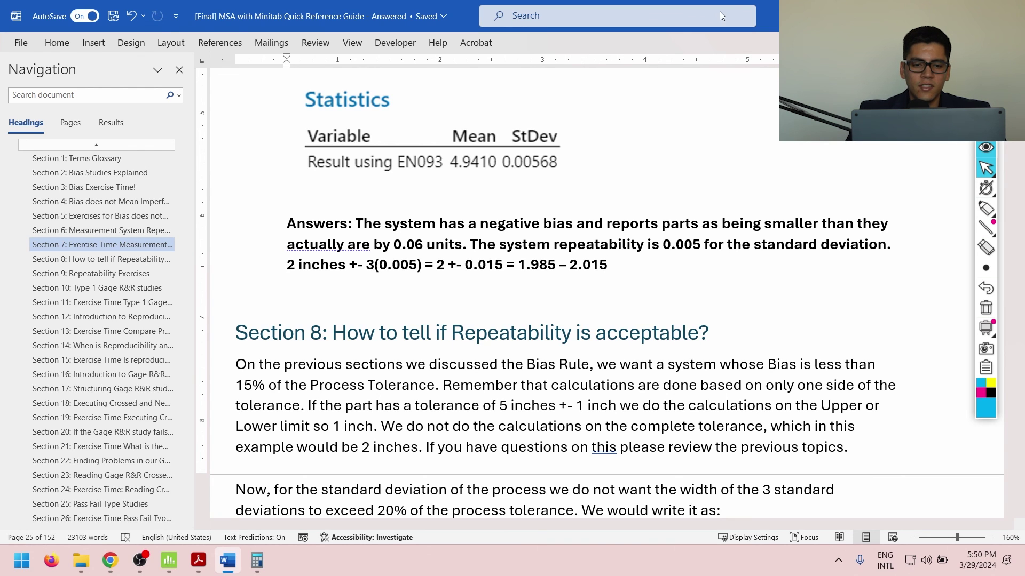
drag(349, 266, 425, 265)
click(425, 264)
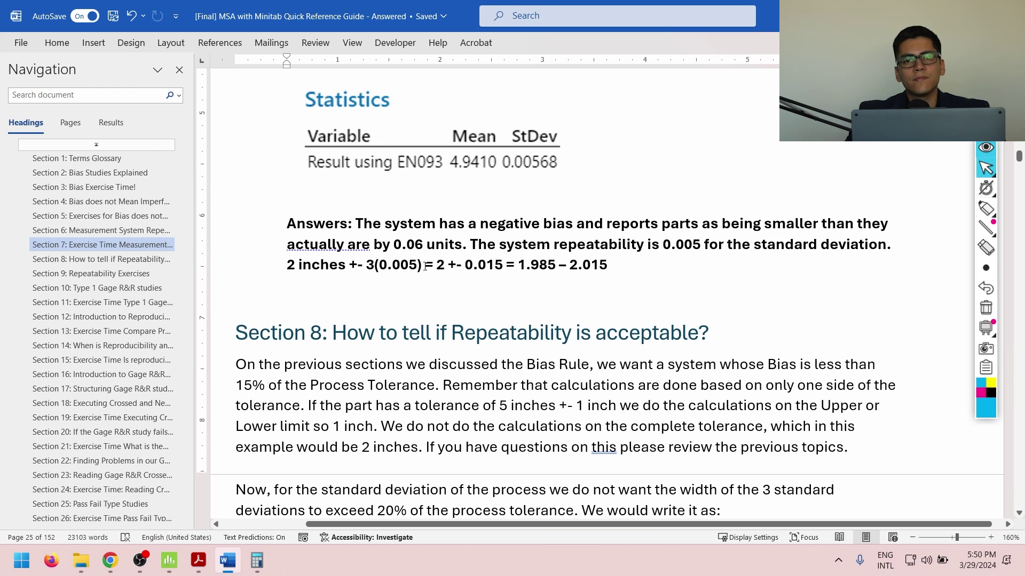